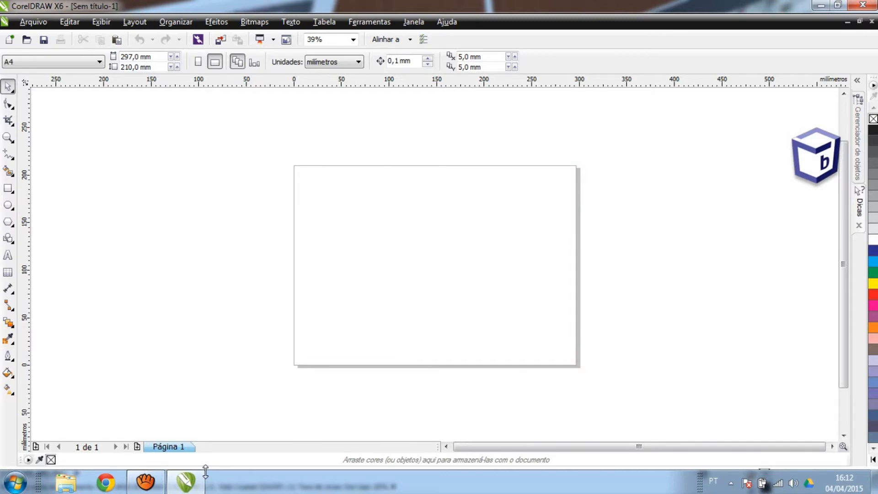
Draw a circle about 67 mm in diameter near the page's upper-left corner.
left_click(7, 206)
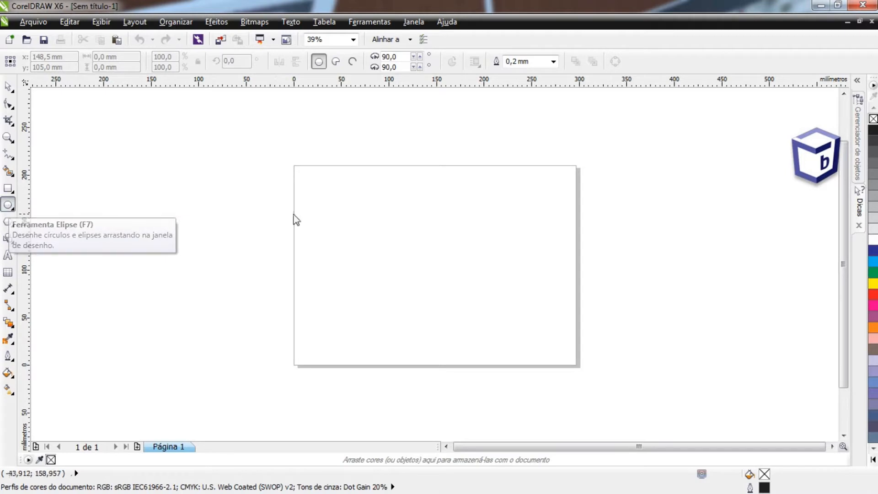
mouse_move(309, 180)
left_mouse_down()
mouse_move(385, 268)
mouse_move(362, 245)
left_mouse_up()
left_click(8, 87)
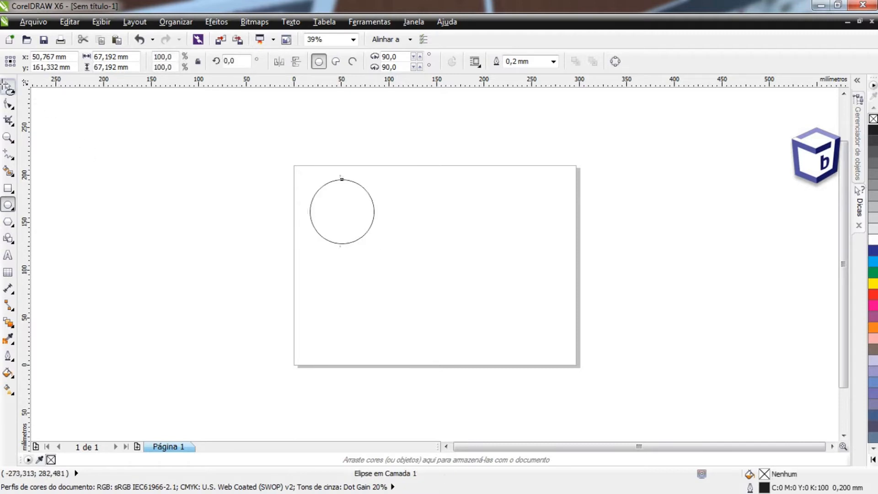
left_click(352, 216)
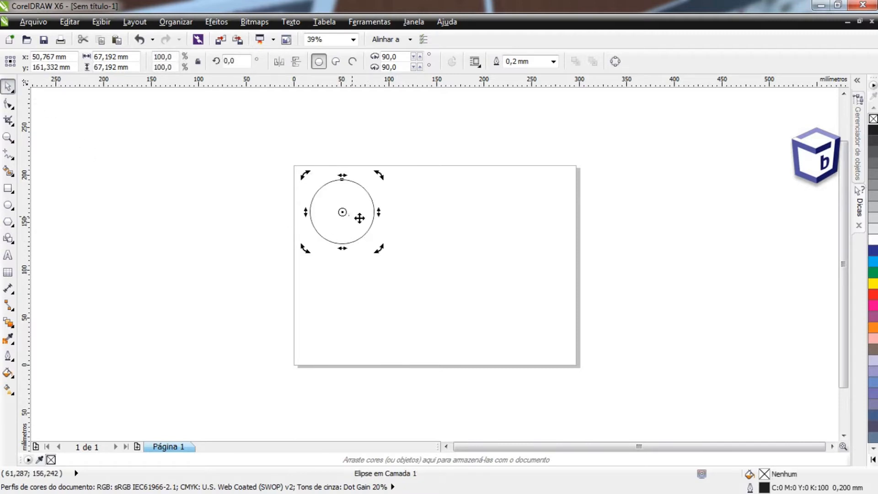
left_click(435, 233)
Duplicate the circle into a horizontal row of three and copy that row directly below to make six circles.
left_click(349, 213)
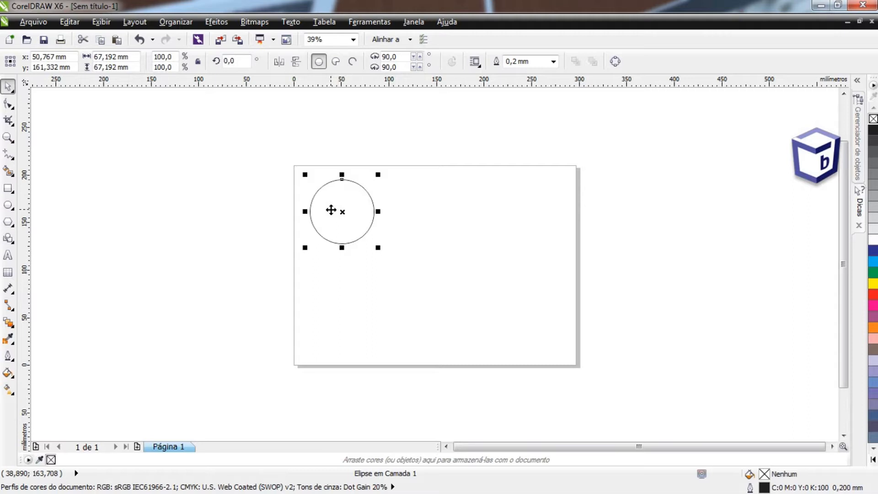
left_click_drag(331, 210, 482, 205)
left_click_drag(278, 138, 564, 279)
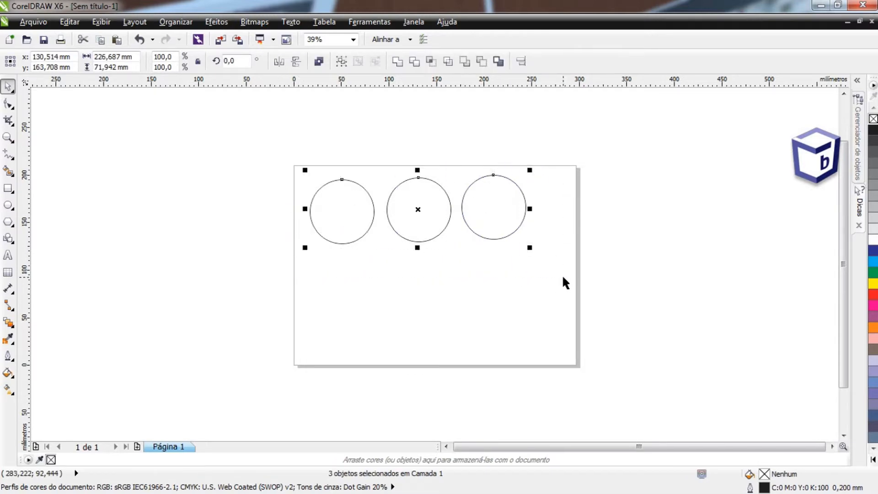
left_click_drag(435, 209, 431, 289)
left_click(490, 344)
Move all six circles together toward the centre of the page and deselect them.
left_click_drag(270, 132, 576, 368)
left_click_drag(488, 284, 527, 300)
left_click(579, 320)
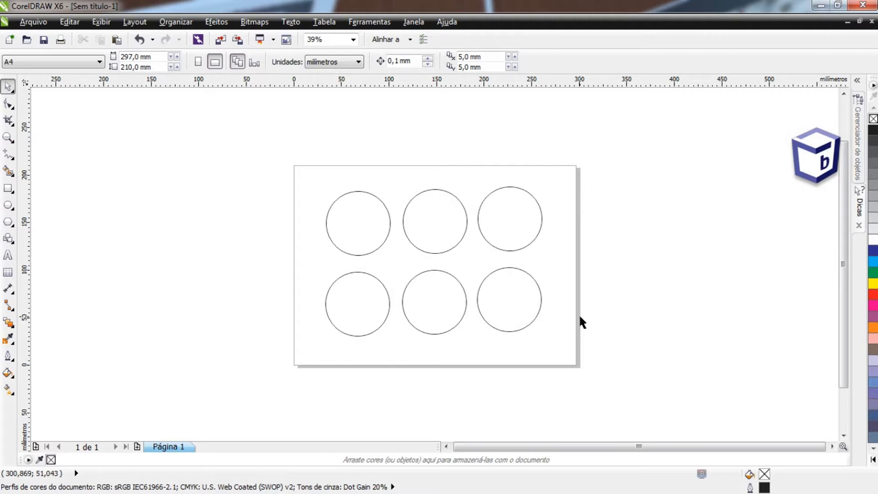
Open the gradient fill settings for the upper-left circle and move the dialog clear of the circles.
left_click(361, 226)
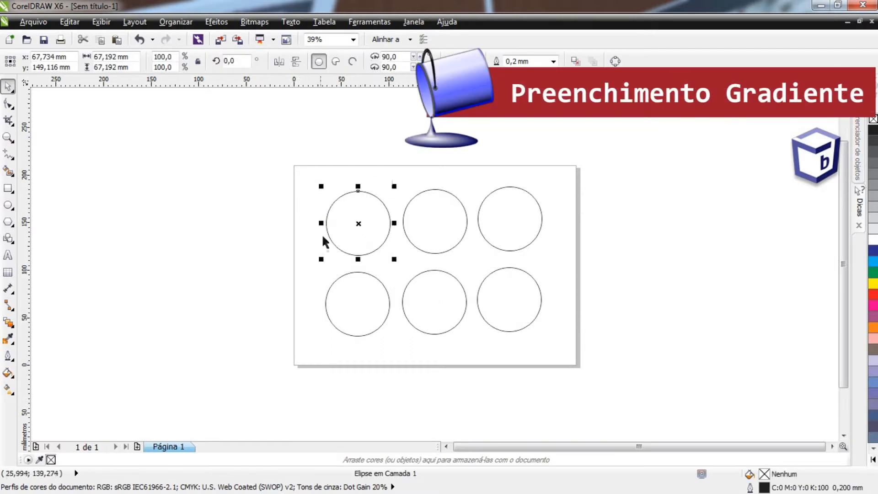
left_click(8, 374)
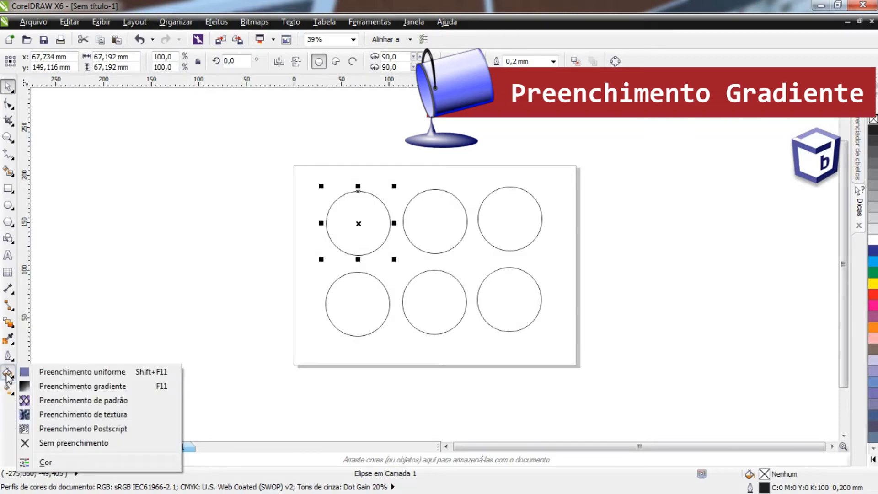
left_click(69, 387)
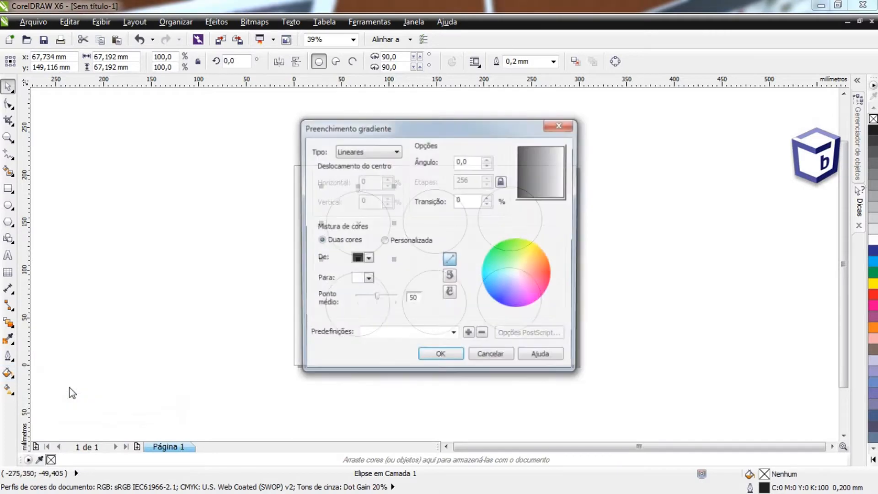
left_click_drag(398, 128, 665, 134)
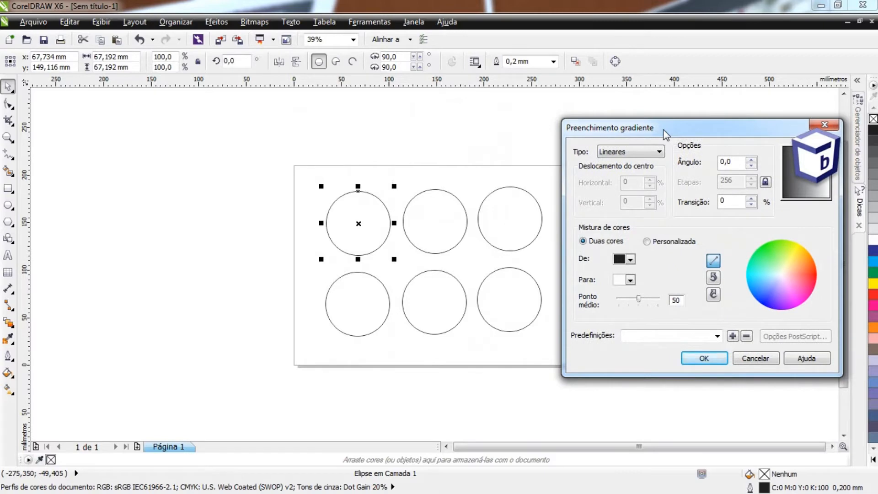
Preview the Radial, Cônica and Quadrado gradient types for the upper-left circle, then return to Lineares.
left_click(623, 151)
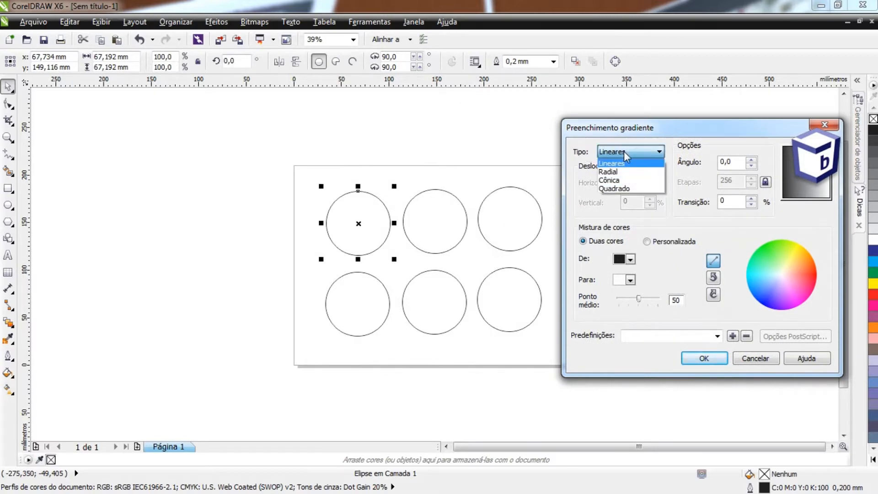
left_click(619, 165)
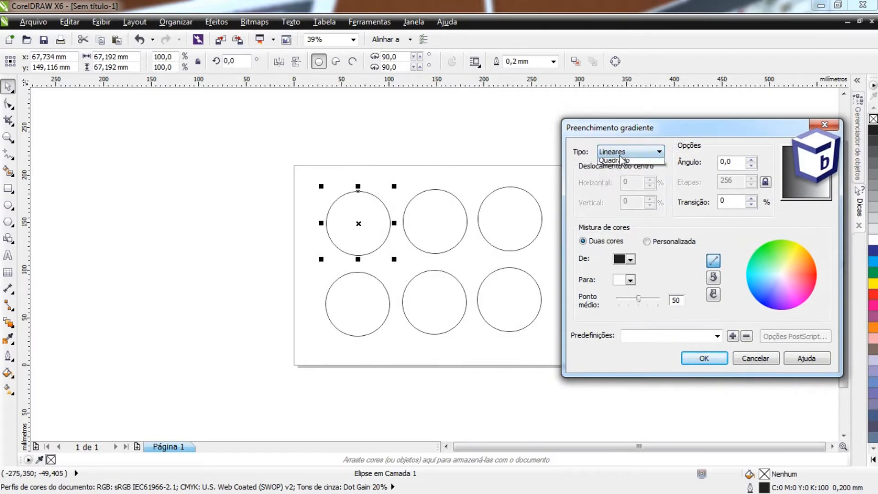
left_click(623, 155)
left_click(620, 172)
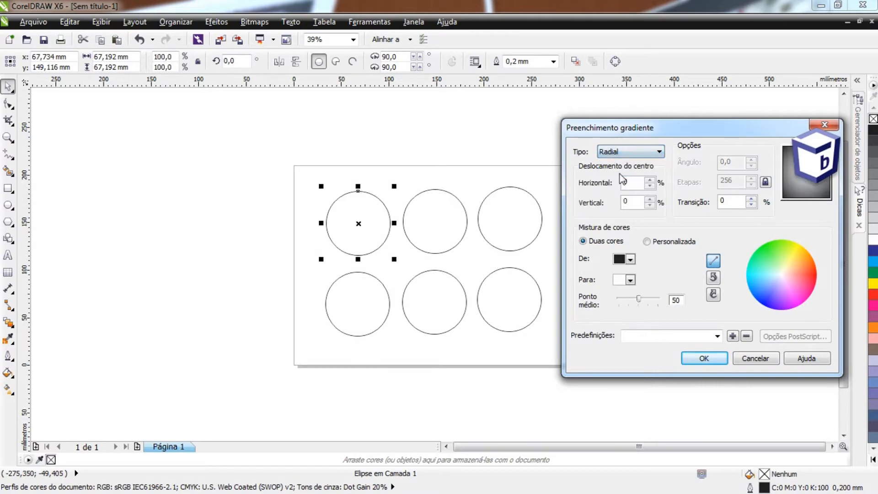
left_click_drag(695, 128, 704, 221)
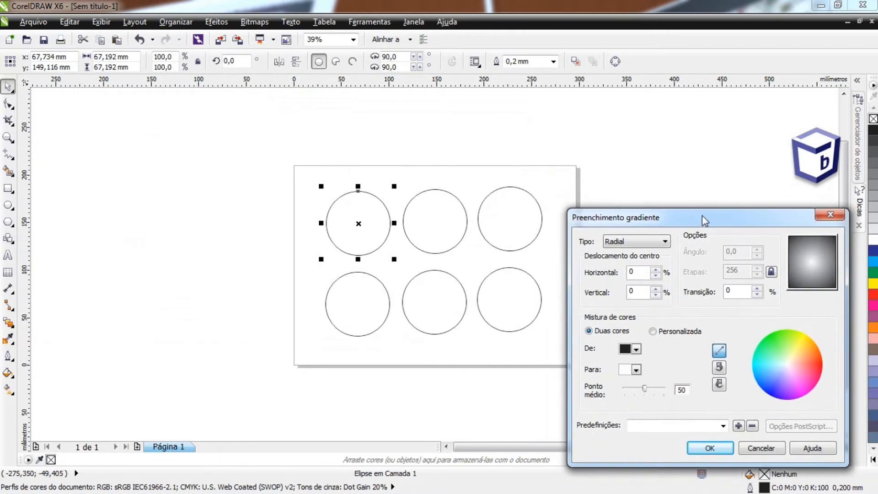
left_click(651, 248)
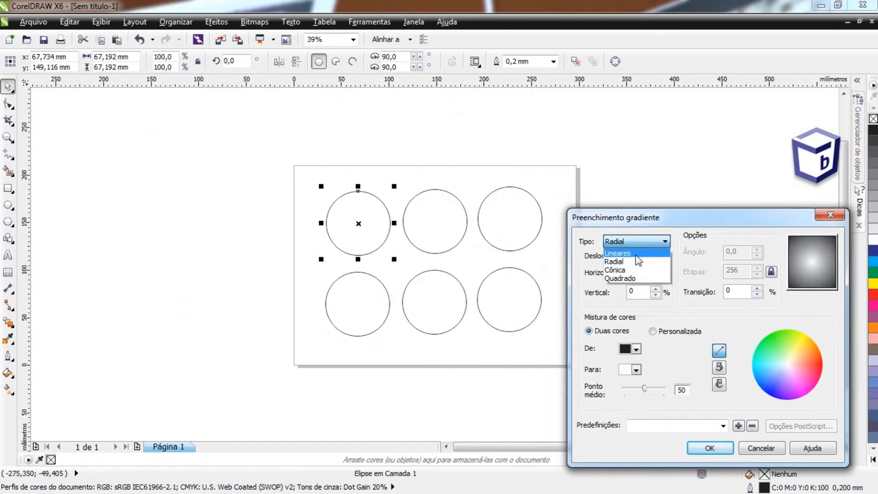
left_click(635, 252)
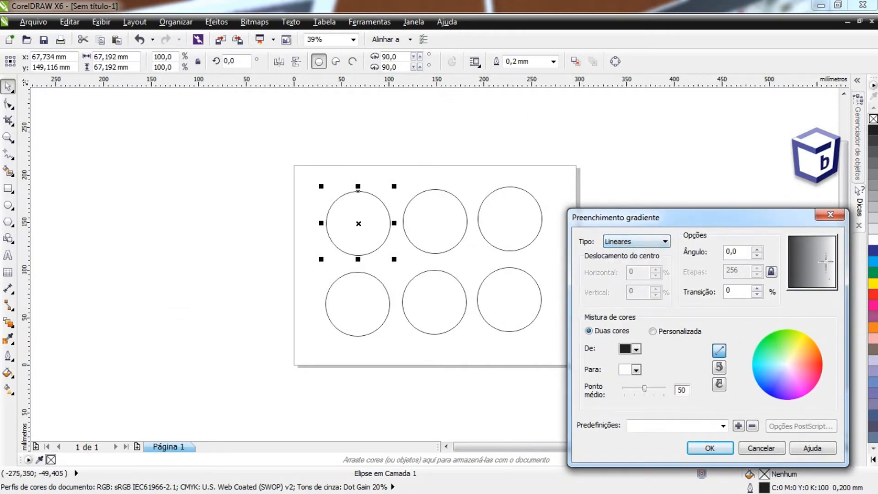
left_click(624, 246)
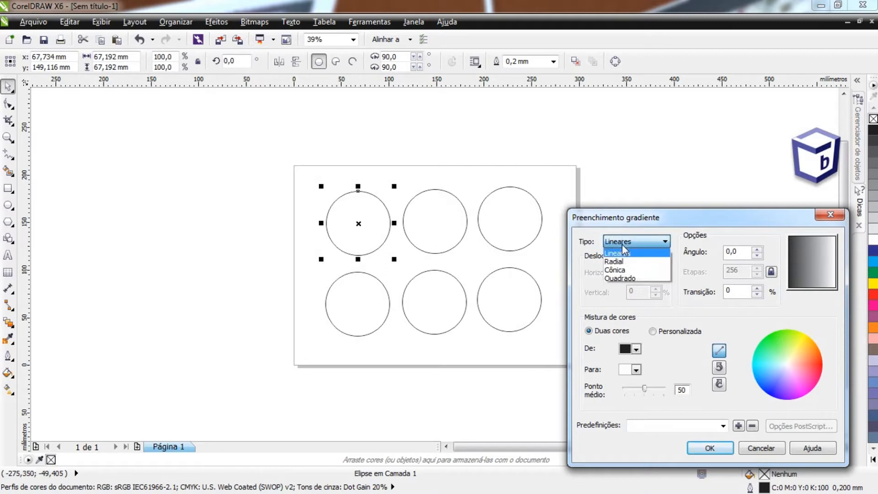
left_click(626, 258)
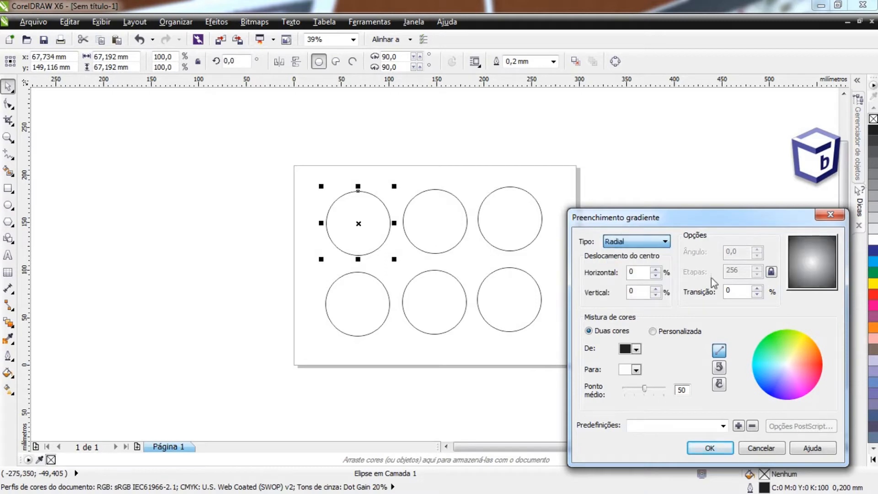
left_click(643, 242)
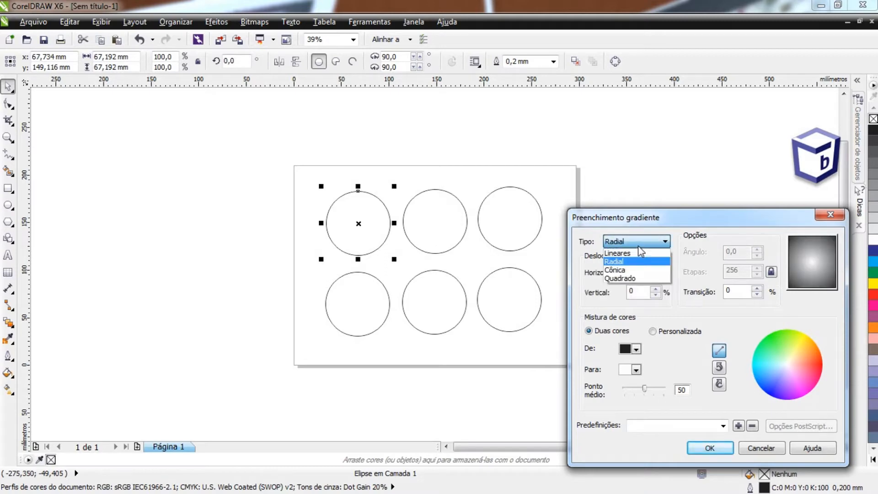
left_click(630, 271)
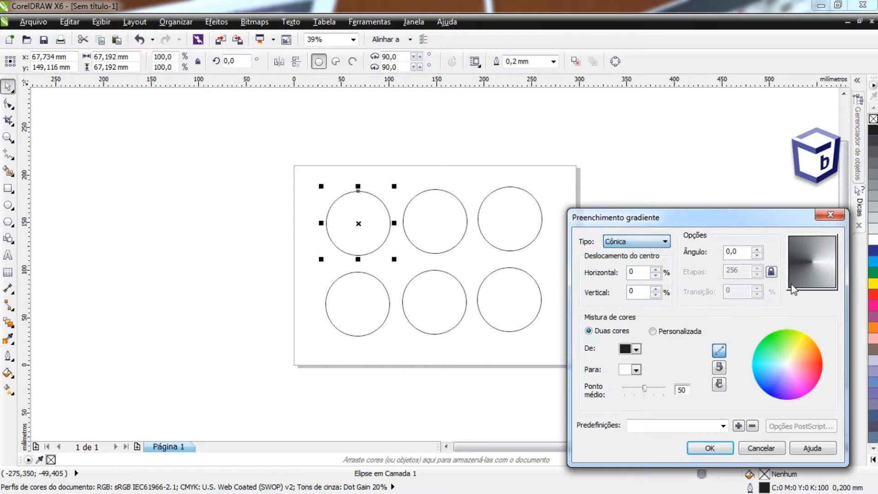
left_click(635, 242)
left_click(627, 278)
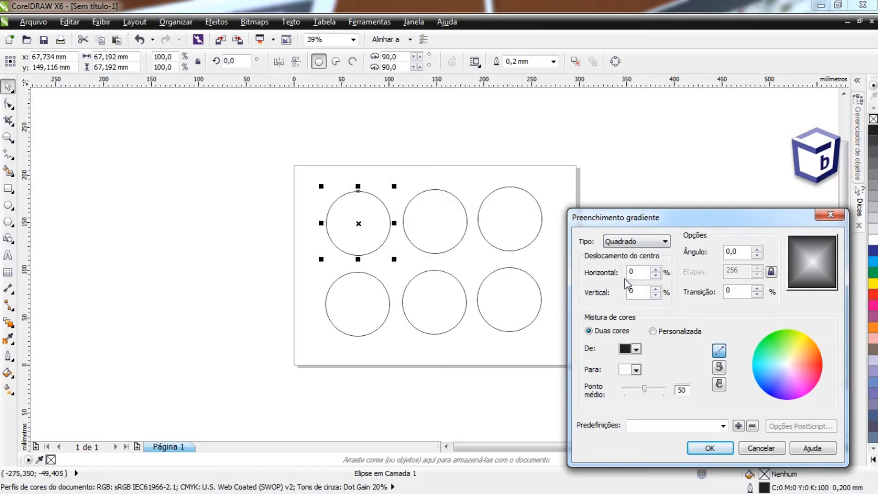
left_click(632, 241)
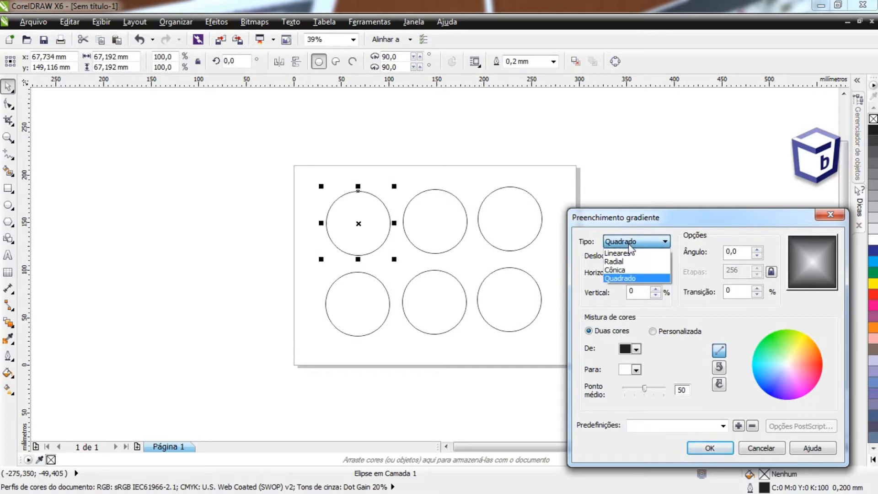
left_click(628, 254)
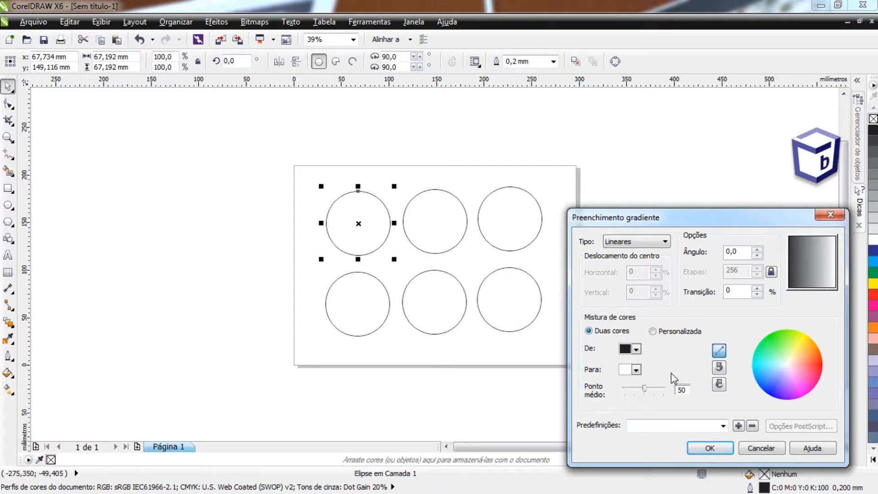
Fill the upper-left circle with a two-colour linear gradient from red to light blue at an angle of 74.1 degrees.
left_click(636, 350)
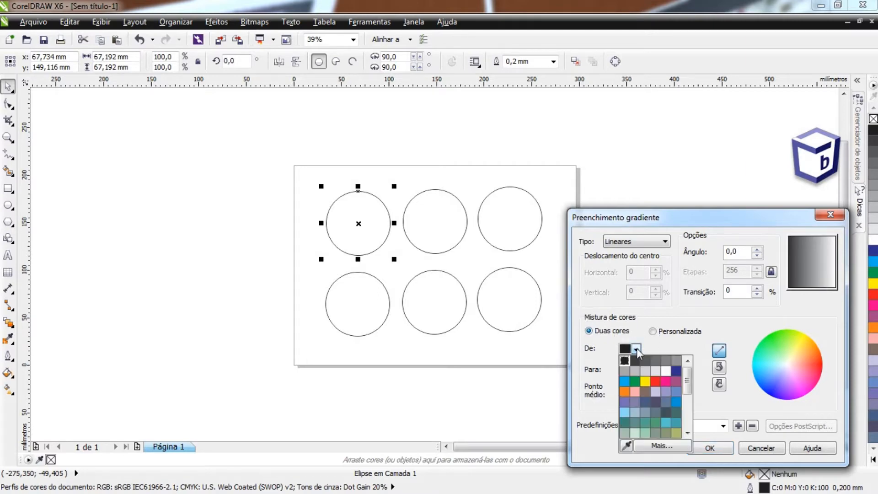
left_click(656, 381)
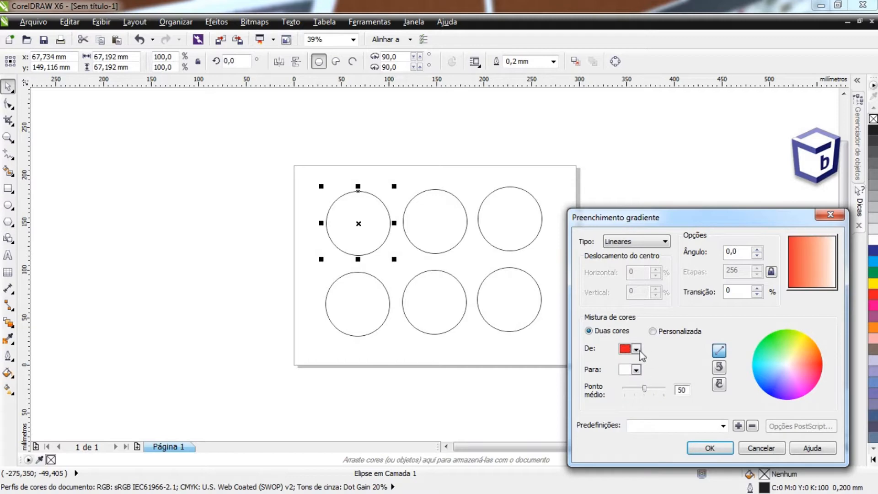
left_click(636, 370)
left_click(625, 392)
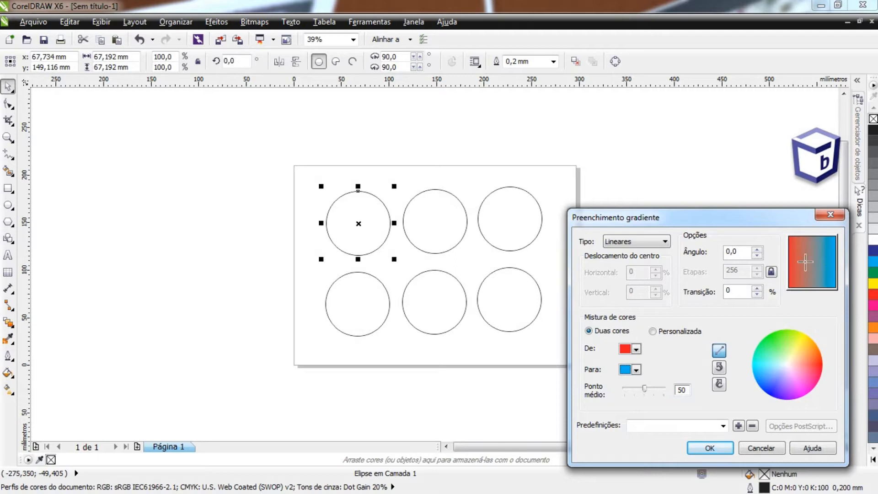
mouse_move(809, 257)
left_mouse_down()
mouse_move(808, 249)
mouse_move(823, 269)
mouse_move(823, 247)
mouse_move(828, 268)
mouse_move(808, 280)
mouse_move(811, 242)
mouse_move(830, 249)
mouse_move(818, 242)
mouse_move(815, 251)
left_mouse_up()
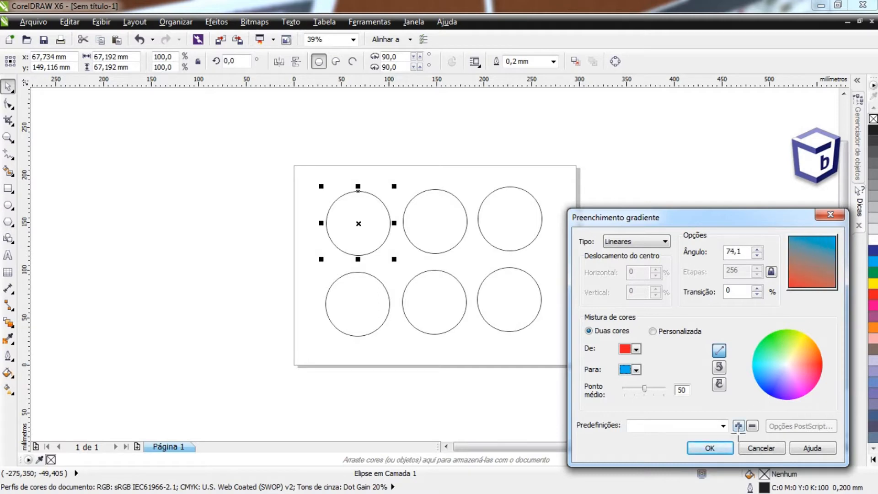
left_click(721, 446)
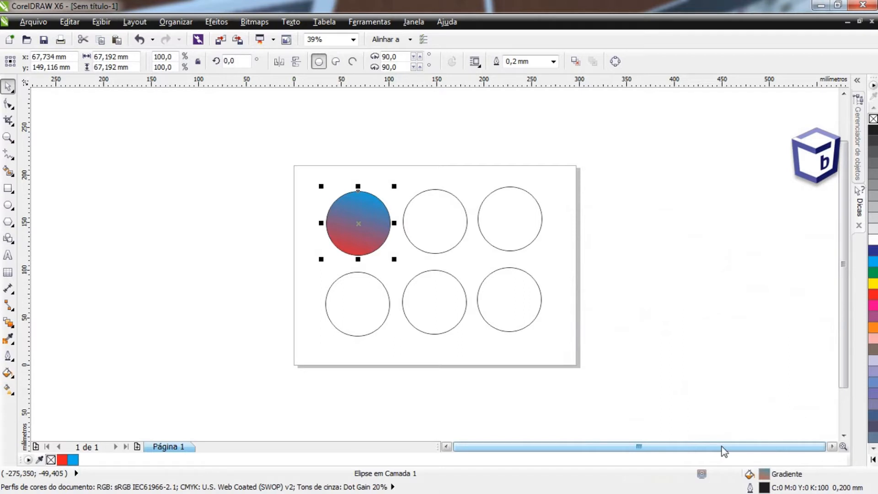
Review the gradient fill settings of the upper-left circle beside the drawing and close them.
left_click(8, 373)
left_click(57, 387)
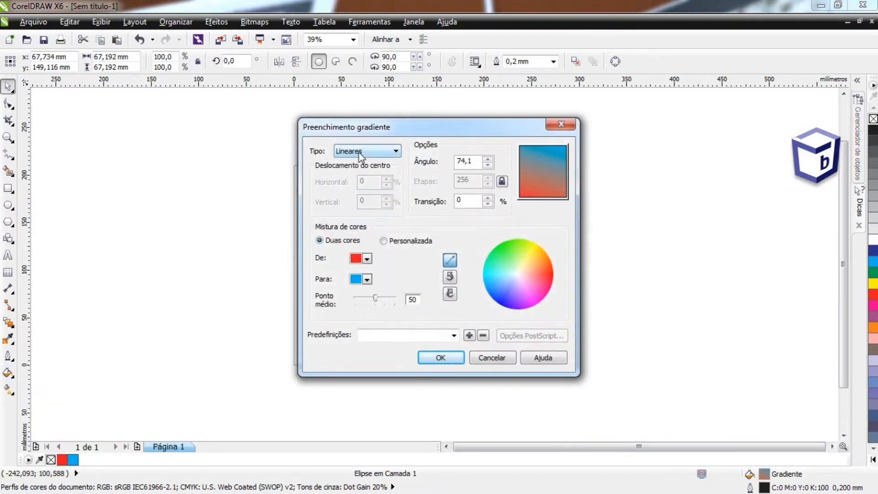
left_click_drag(401, 133, 140, 118)
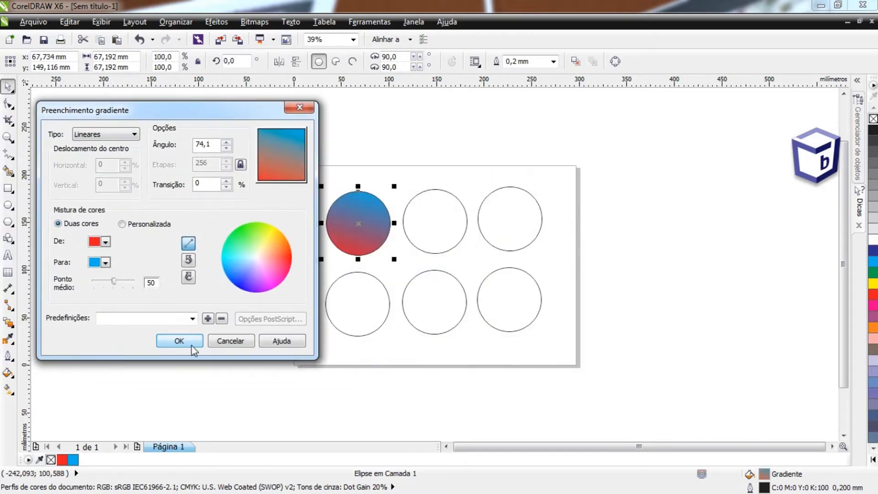
left_click(180, 341)
Open the gradient fill settings for the upper middle circle and set the gradient type to Cônica.
left_click(434, 226)
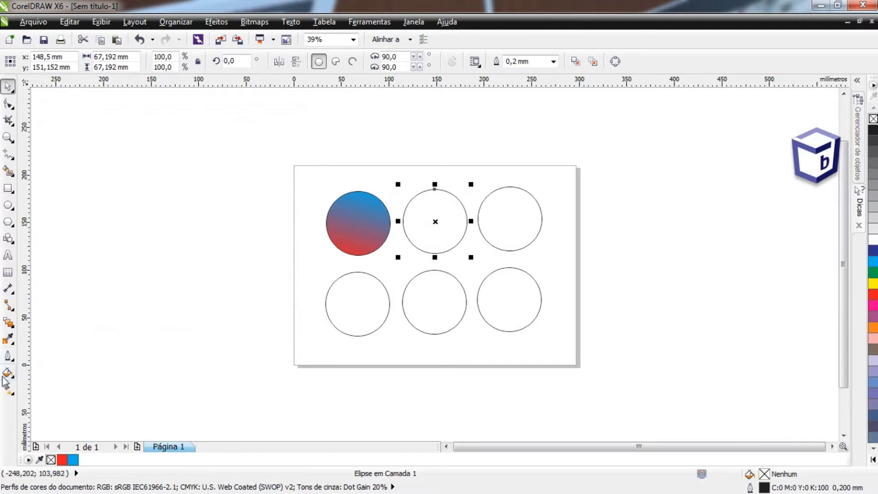
left_click(8, 374)
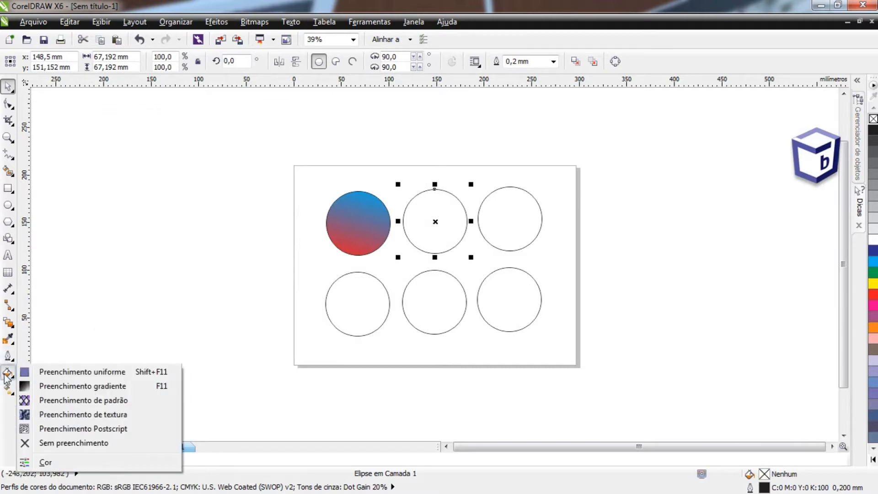
left_click(52, 386)
left_click_drag(379, 133, 608, 139)
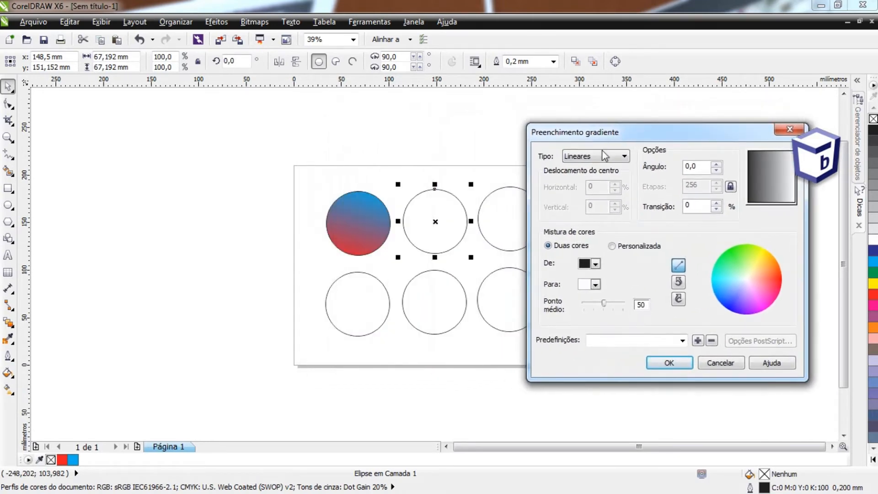
left_click(624, 156)
left_click(610, 167)
left_click(618, 156)
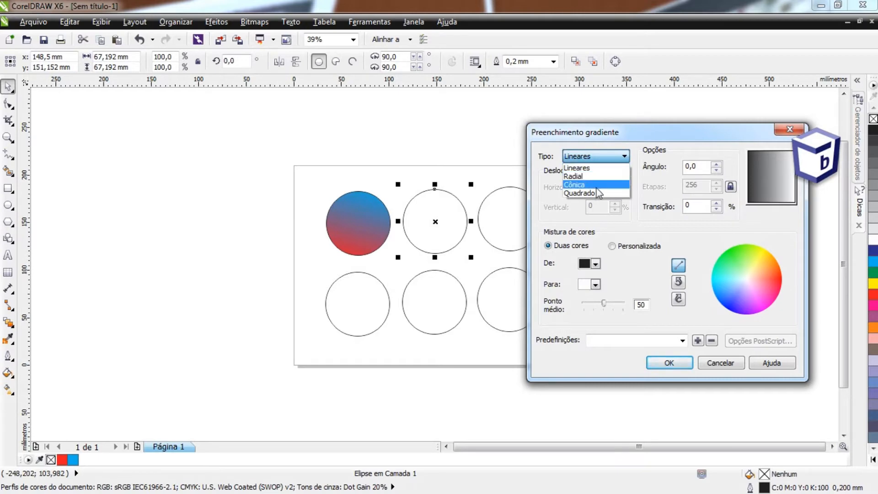
left_click(596, 185)
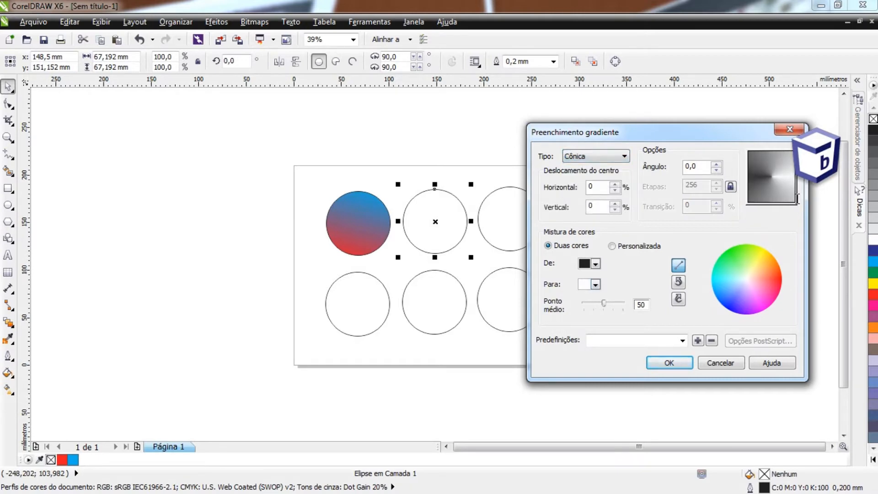
Fill the upper middle circle with a red-to-green conical gradient, centre offset 1% horizontally and -4% vertically, midpoint 52.
left_click(594, 263)
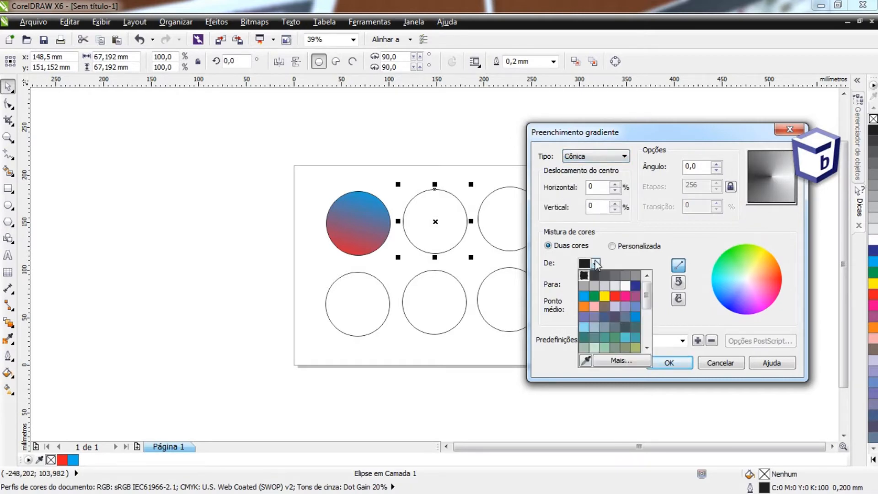
left_click(613, 296)
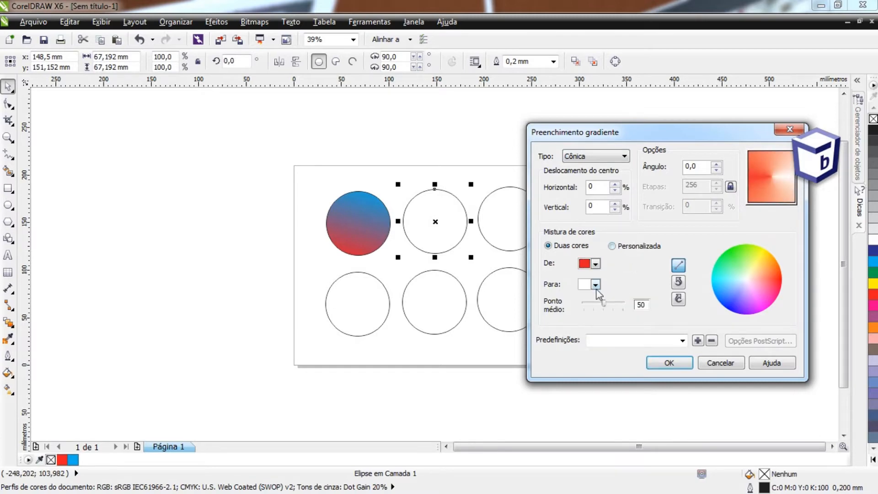
left_click(595, 286)
left_click(625, 295)
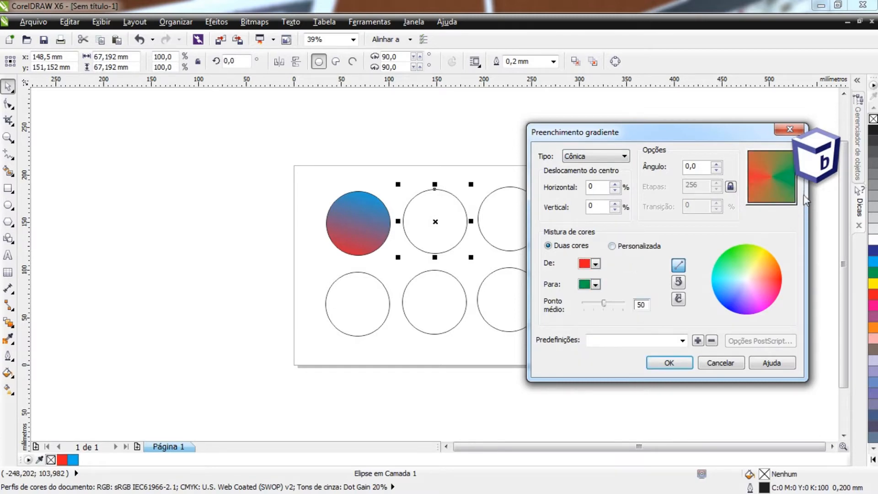
mouse_move(766, 192)
left_mouse_down()
mouse_move(777, 176)
mouse_move(755, 162)
mouse_move(783, 175)
mouse_move(772, 179)
left_mouse_up()
mouse_move(603, 302)
left_mouse_down()
mouse_move(588, 305)
mouse_move(605, 307)
left_mouse_up()
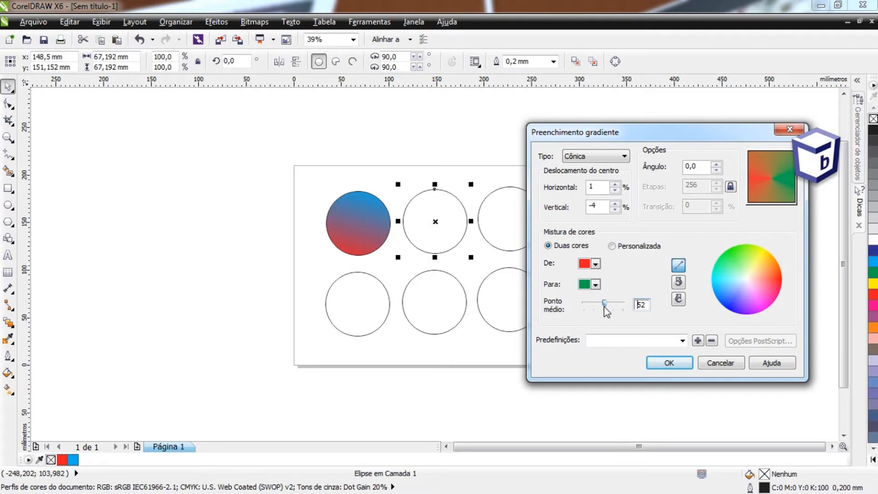
left_click(670, 364)
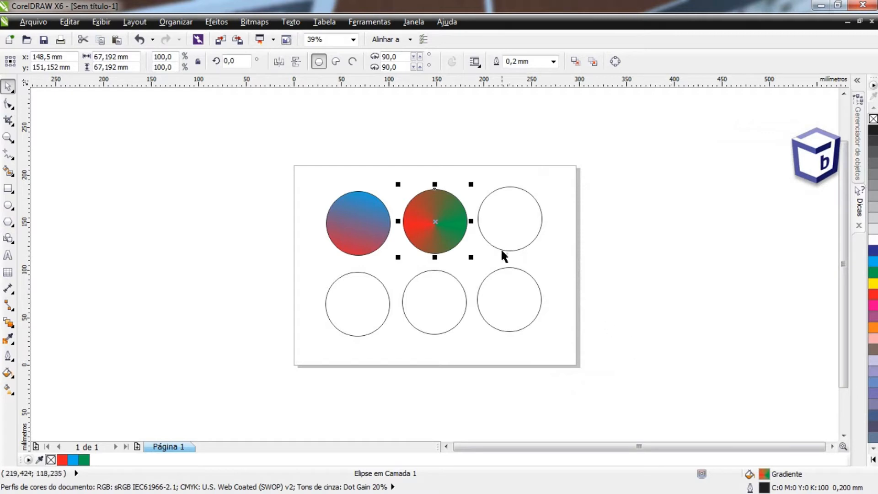
Open the gradient fill settings for the upper-right circle and switch the colour blend to Personalizada.
left_click(512, 223)
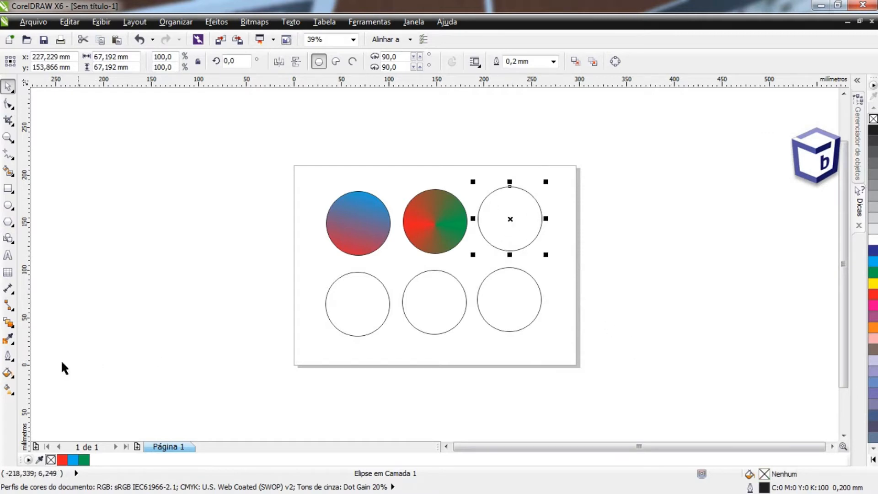
left_click(8, 374)
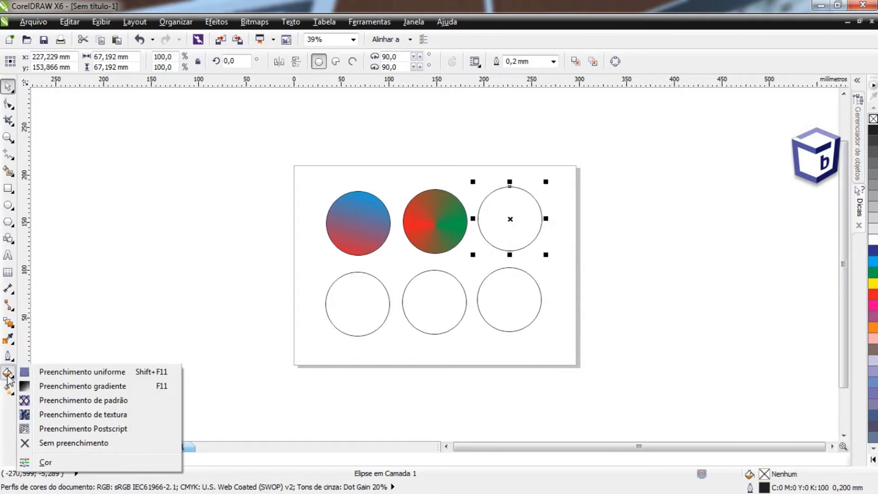
left_click(63, 387)
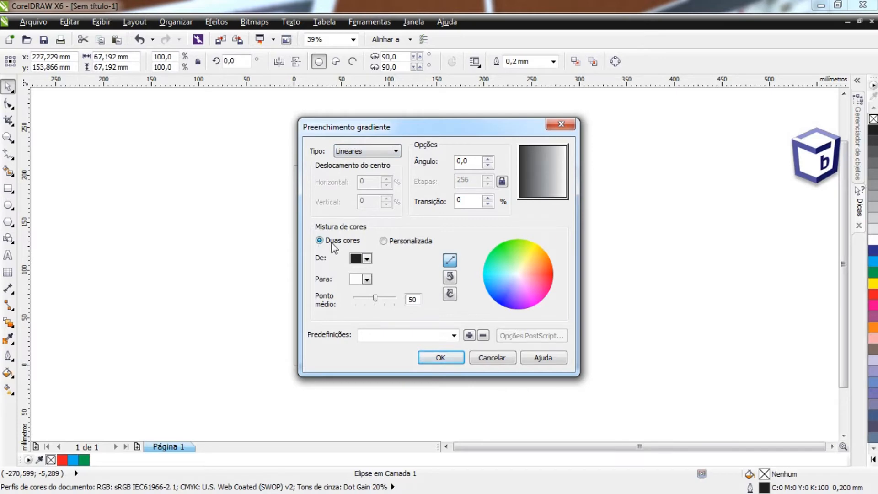
left_click(384, 240)
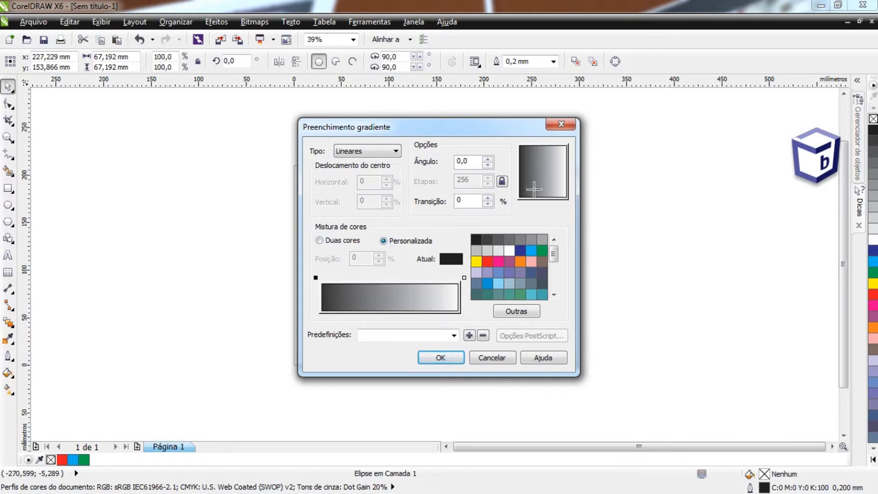
Add a red colour marker at position 21% of the upper-right circle's custom gradient.
left_click(332, 294)
left_click(316, 278)
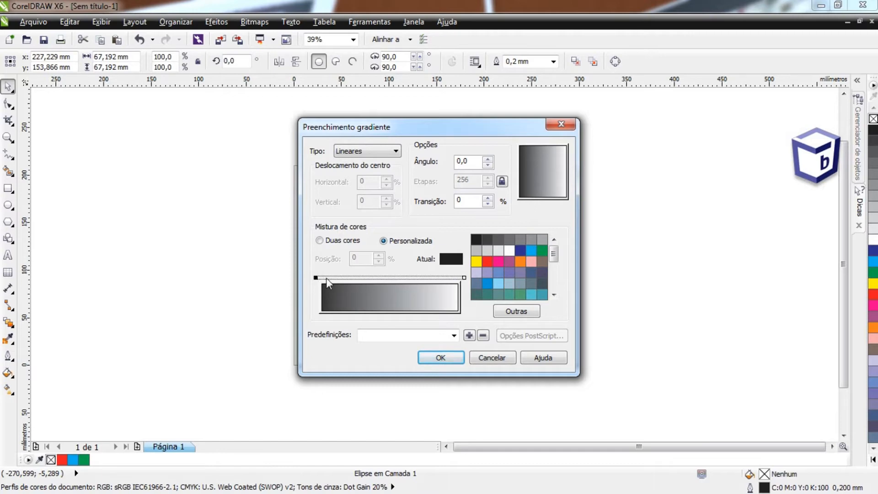
left_click(464, 278)
left_click(335, 278)
left_click(464, 277)
double_click(350, 278)
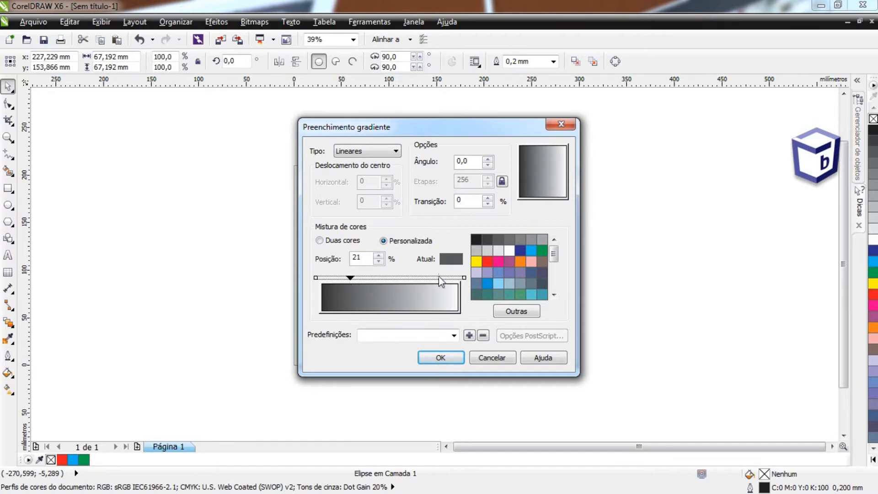
left_click(487, 261)
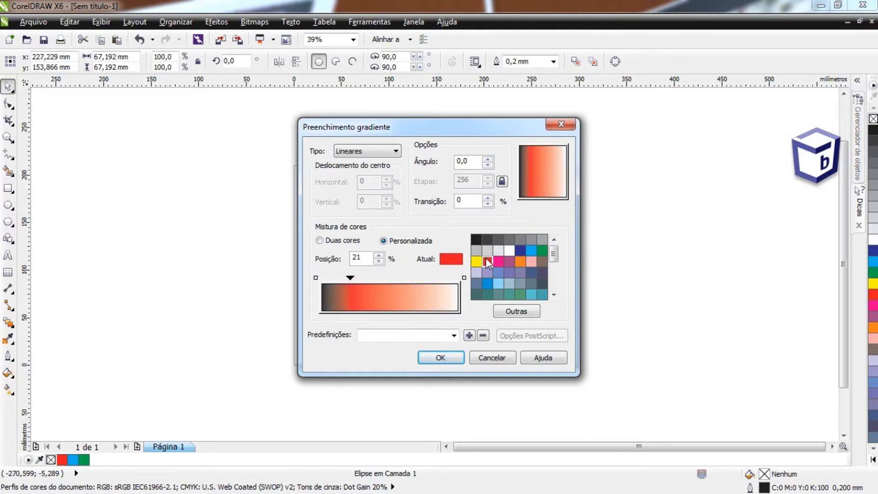
Add a pink colour marker at 45% and a dark blue one at 67% of the custom gradient.
left_click(384, 284)
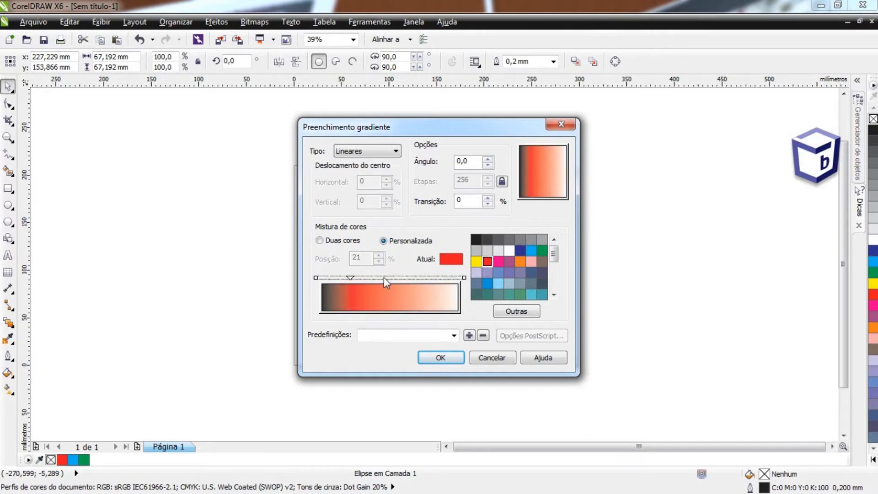
double_click(383, 277)
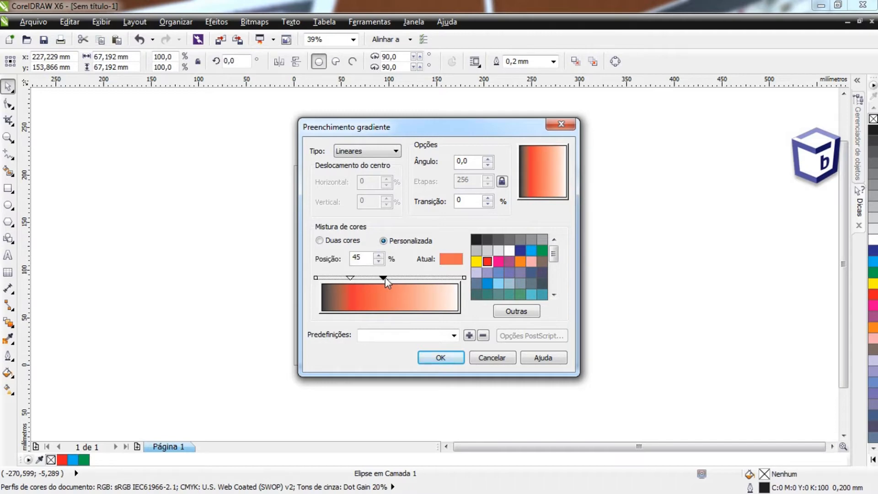
left_click(498, 262)
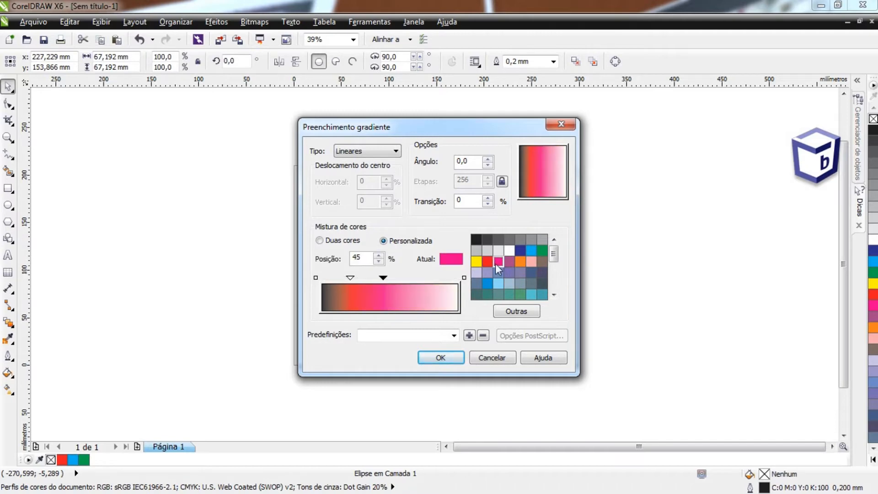
left_click(415, 277)
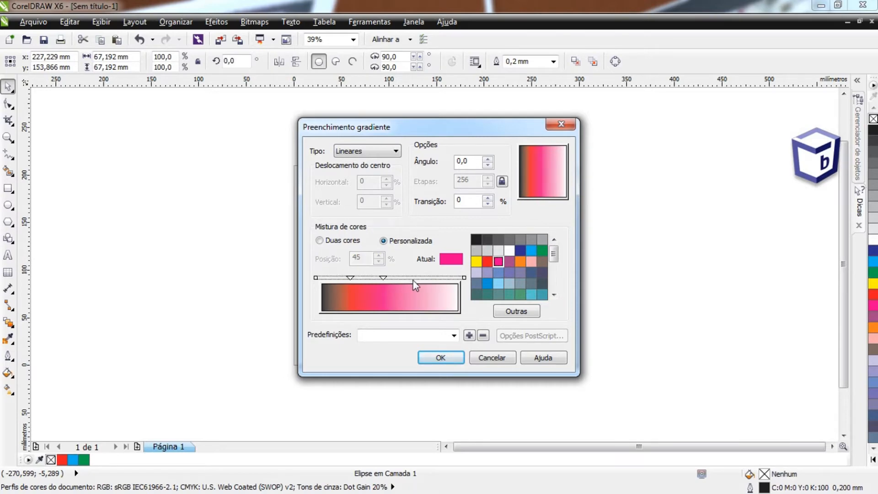
double_click(414, 277)
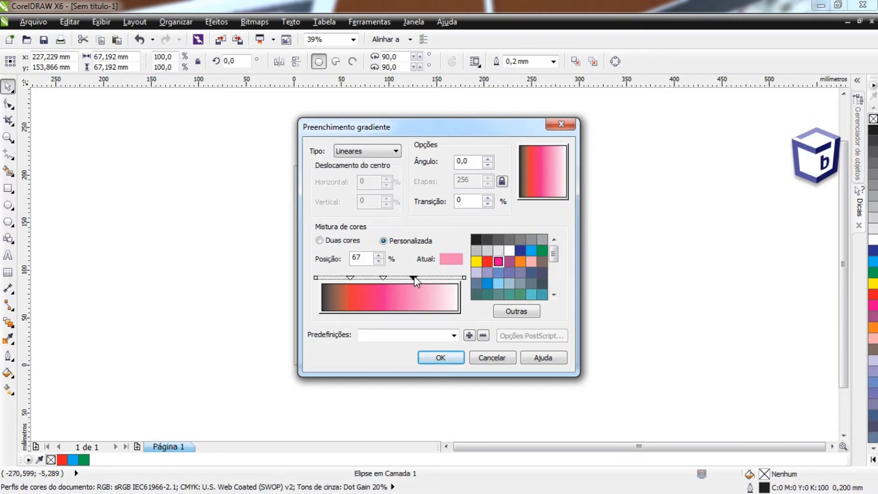
left_click(520, 250)
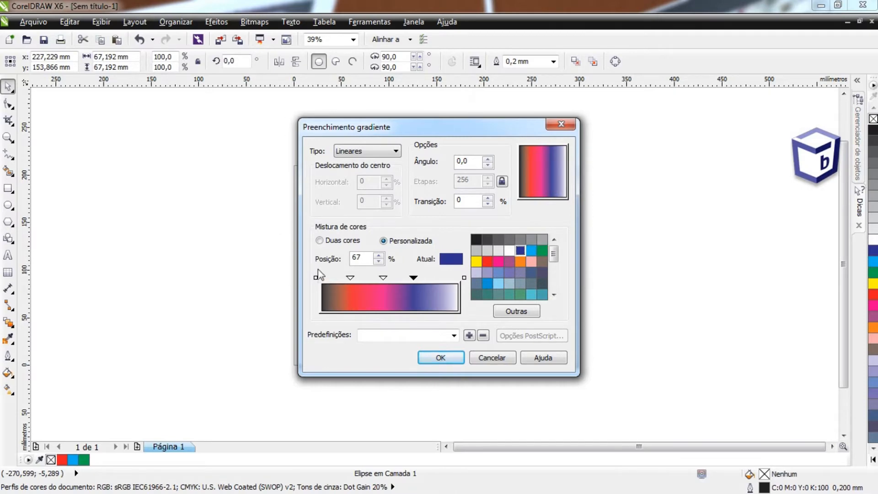
Shift the intermediate colour markers towards the white end, add a teal marker at 91% and apply the custom gradient.
left_click(361, 297)
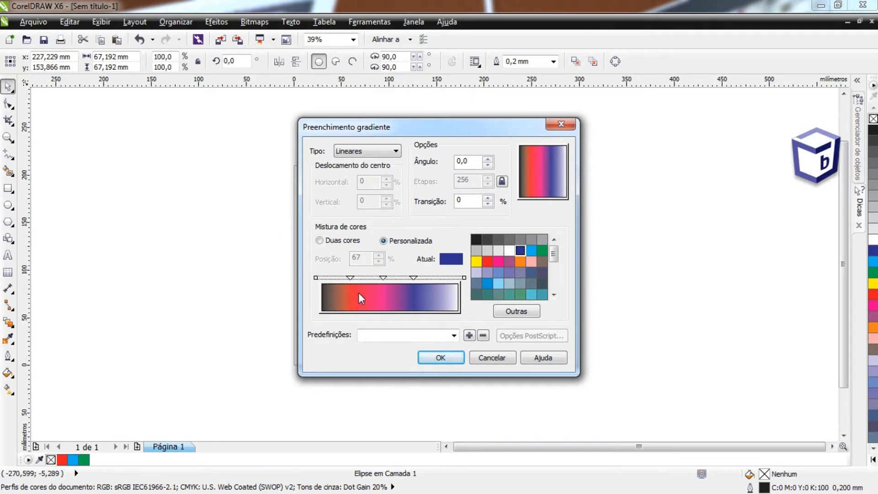
mouse_move(350, 278)
left_mouse_down()
mouse_move(412, 281)
mouse_move(391, 287)
mouse_move(430, 278)
left_mouse_up()
double_click(446, 278)
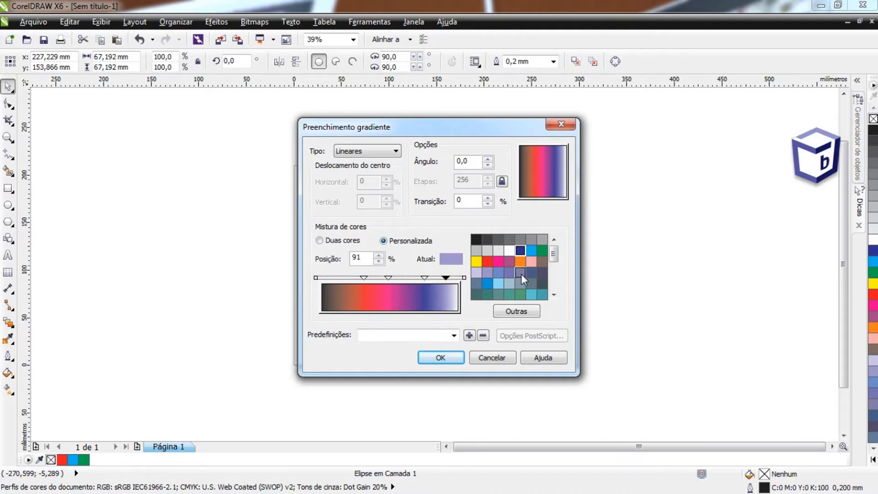
left_click(509, 296)
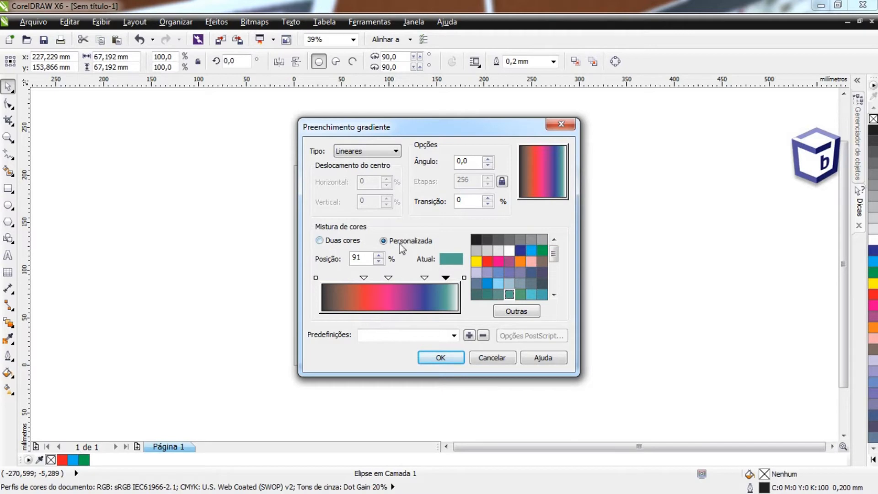
left_click(436, 357)
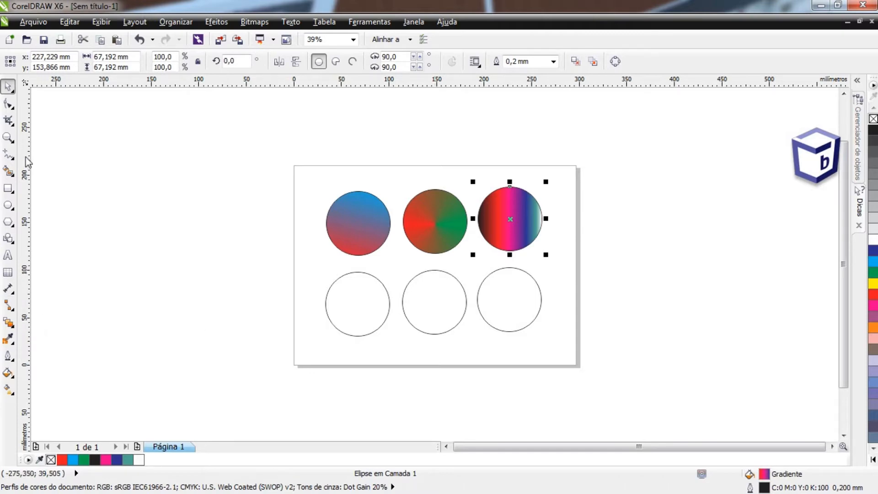
Change the upper-right circle's fill to a two-colour radial gradient from light blue to green, centre offset 28% horizontally and 7% vertically.
left_click(8, 372)
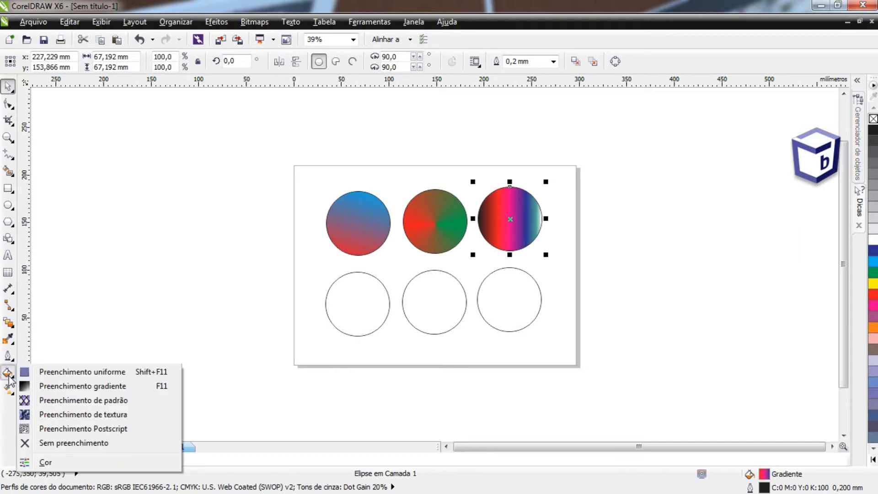
left_click(69, 386)
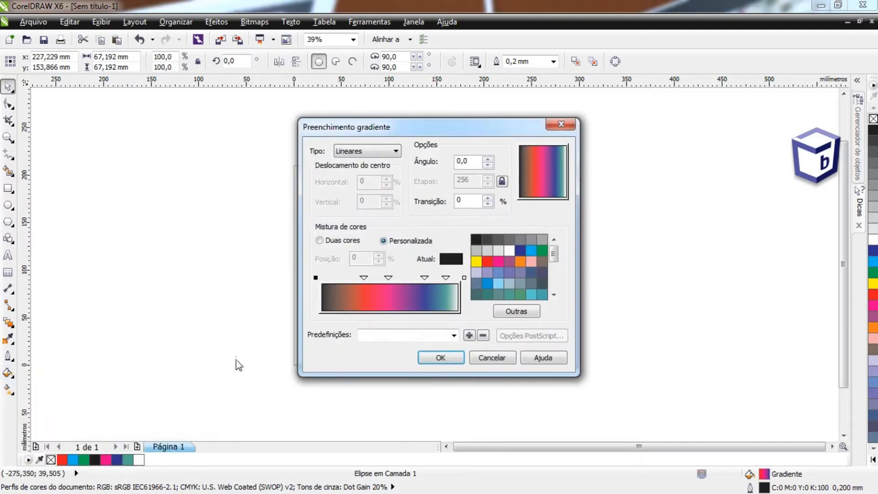
left_click(350, 150)
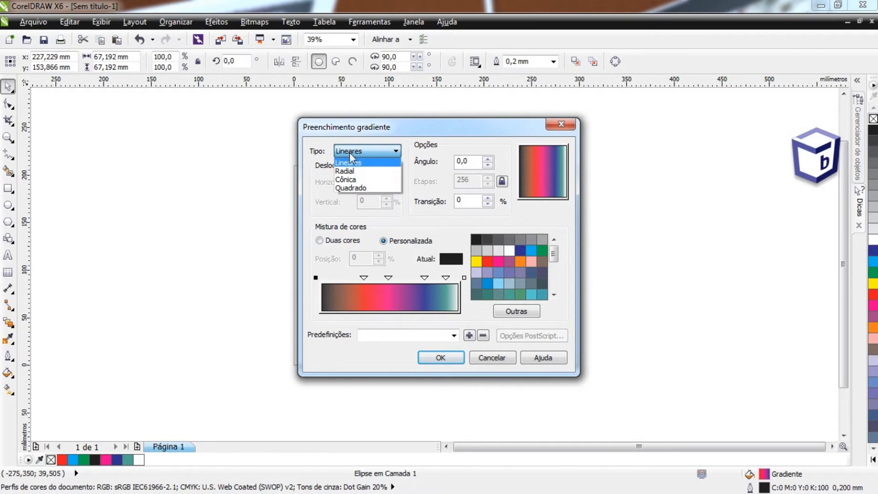
left_click(351, 171)
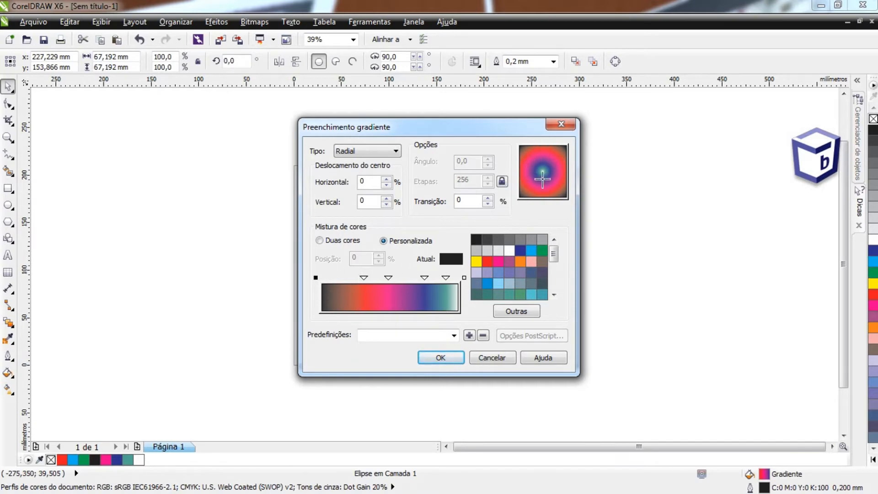
left_click(339, 242)
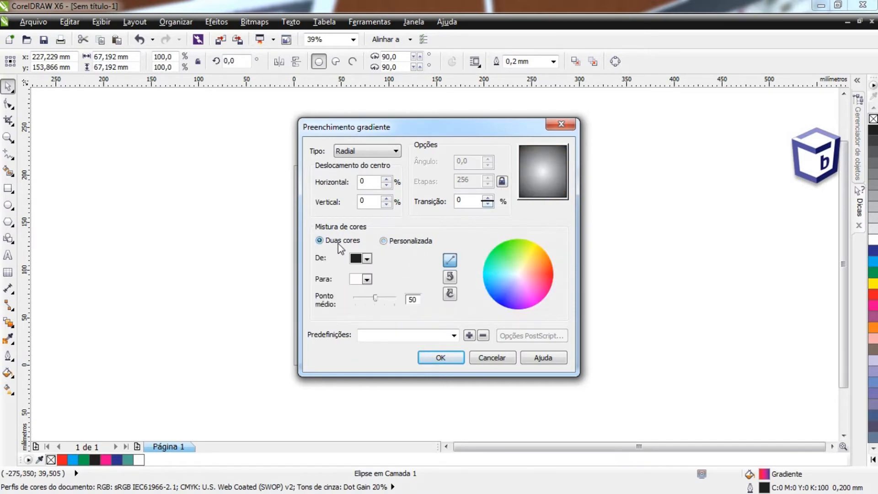
left_click(368, 259)
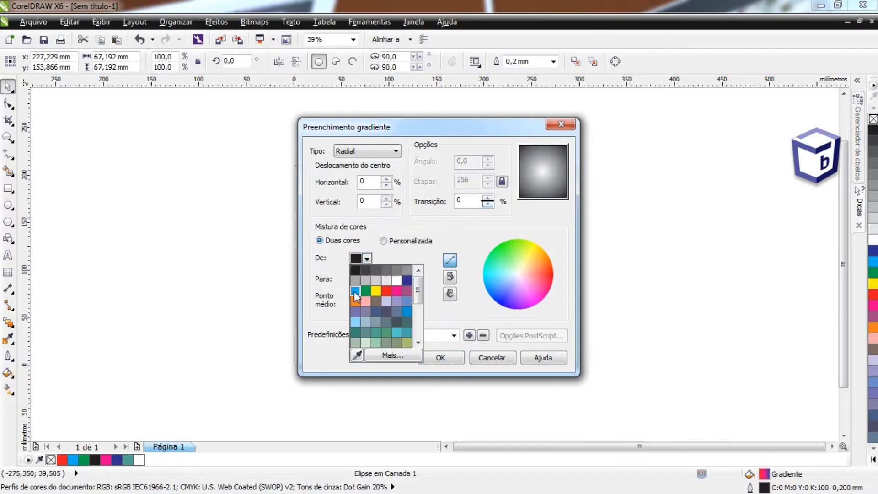
left_click(369, 289)
left_click(367, 279)
left_click(360, 302)
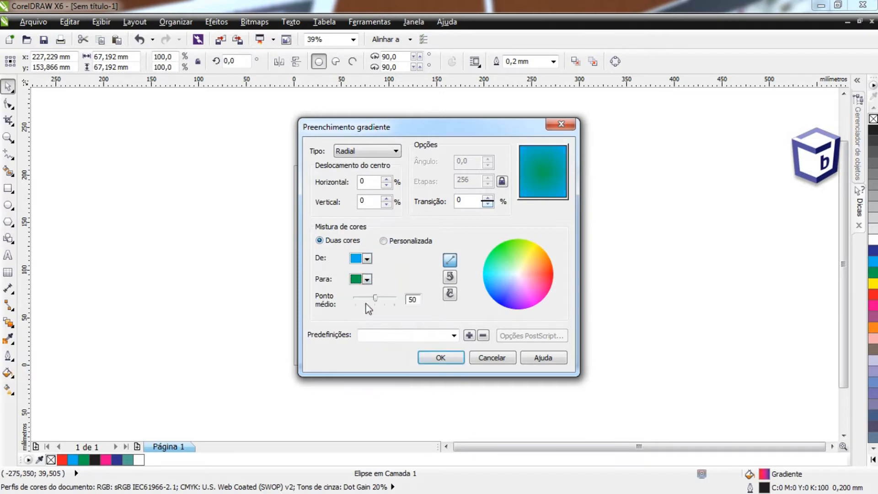
mouse_move(545, 175)
left_mouse_down()
mouse_move(530, 158)
mouse_move(533, 166)
mouse_move(561, 156)
mouse_move(556, 167)
left_mouse_up()
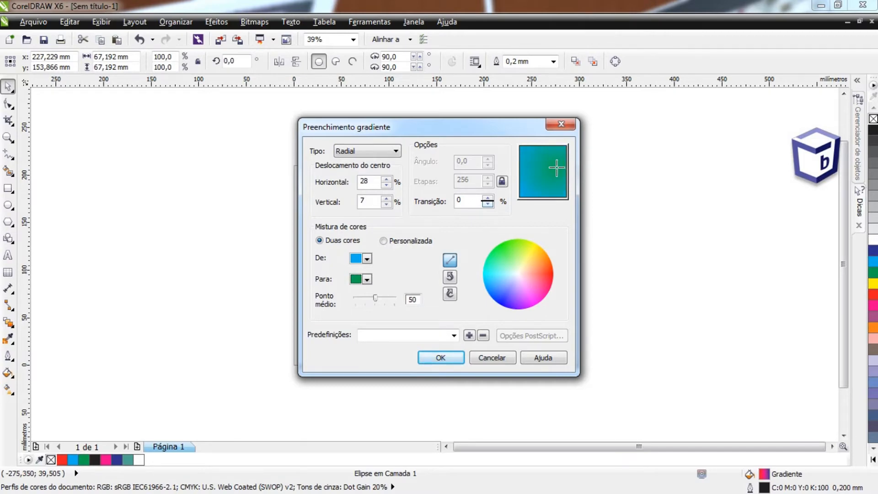
left_click(441, 358)
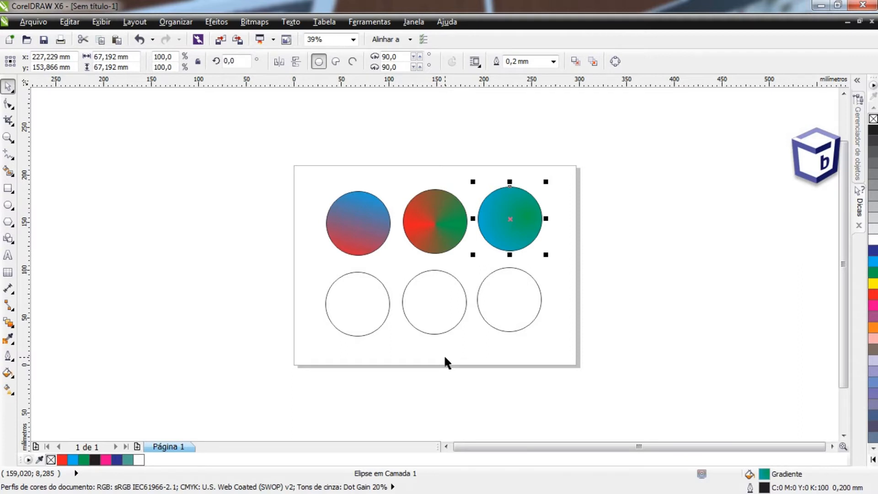
Change the gradient type of the upper-right circle to Quadrado and apply it.
left_click(8, 373)
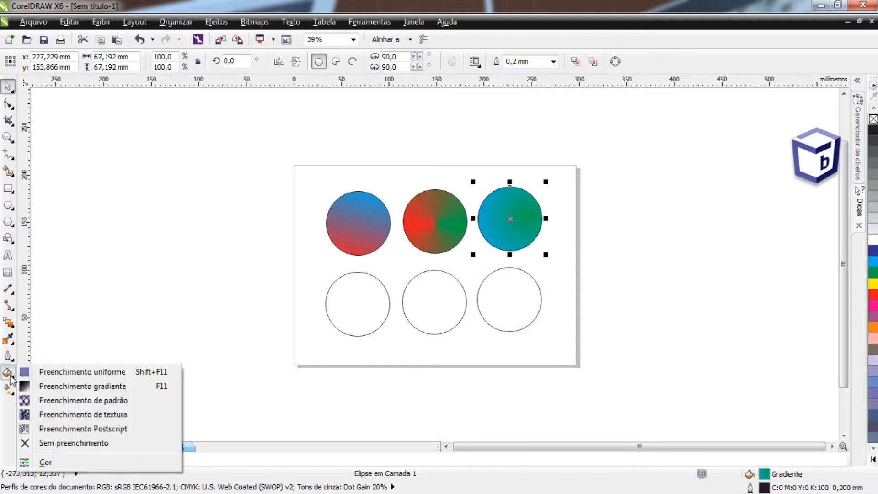
left_click(68, 387)
left_click(388, 152)
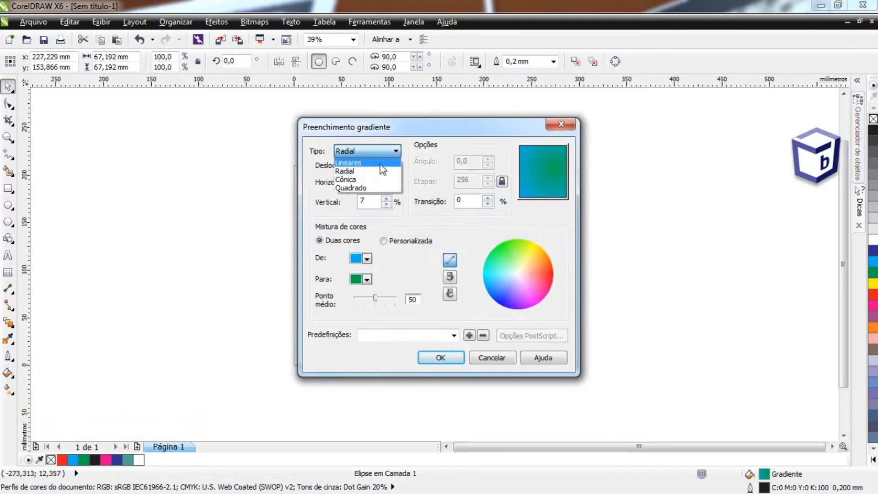
left_click(369, 188)
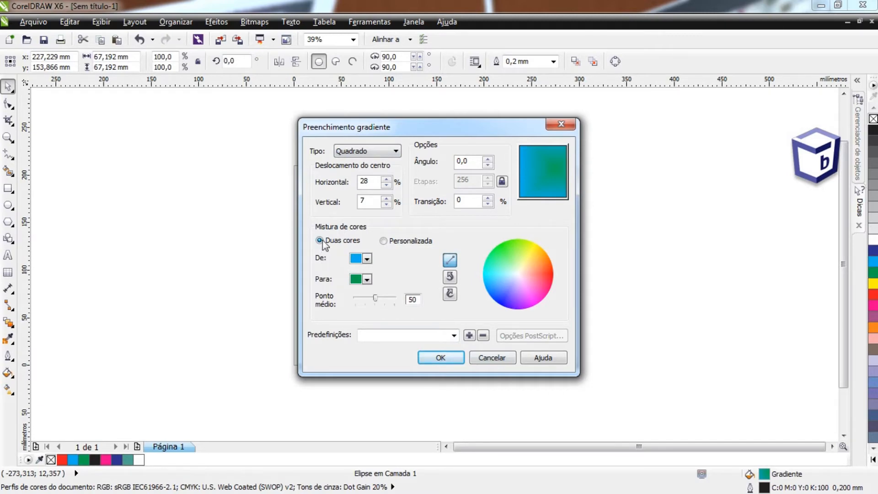
left_click(438, 358)
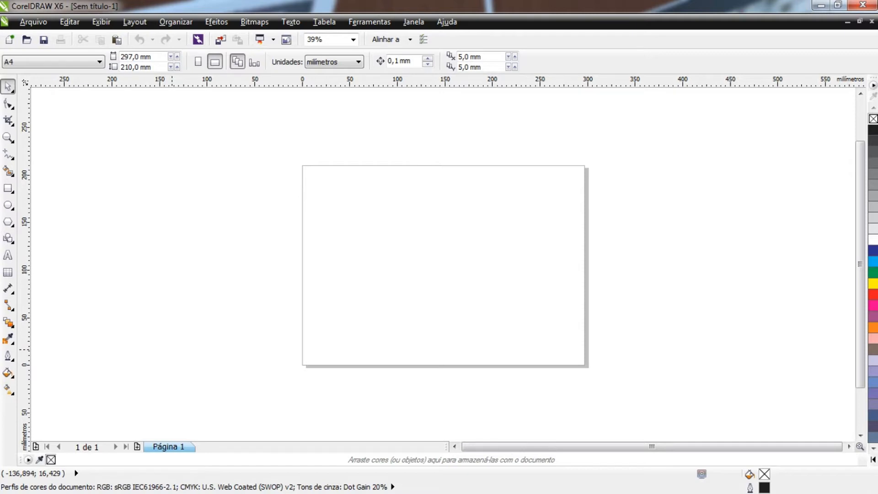
Draw a circle about 98 mm across in the middle of the page and open its gradient fill settings.
left_click(9, 205)
left_click_drag(397, 224, 492, 316)
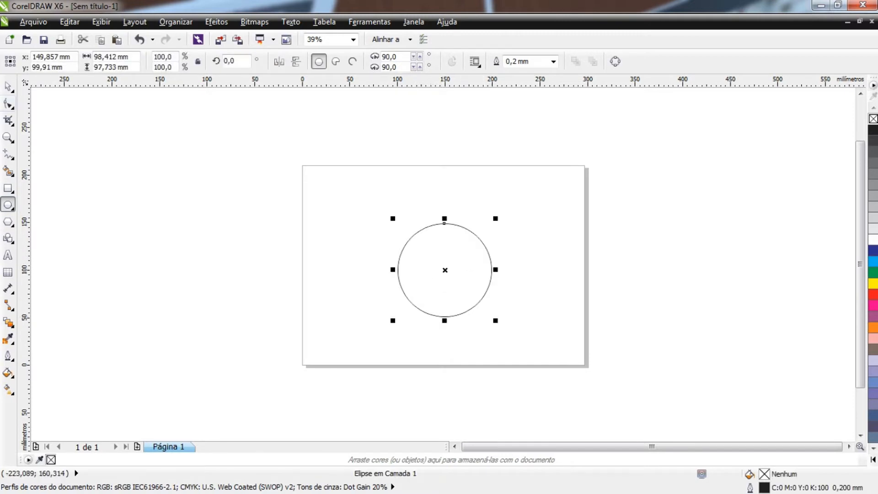
key("space")
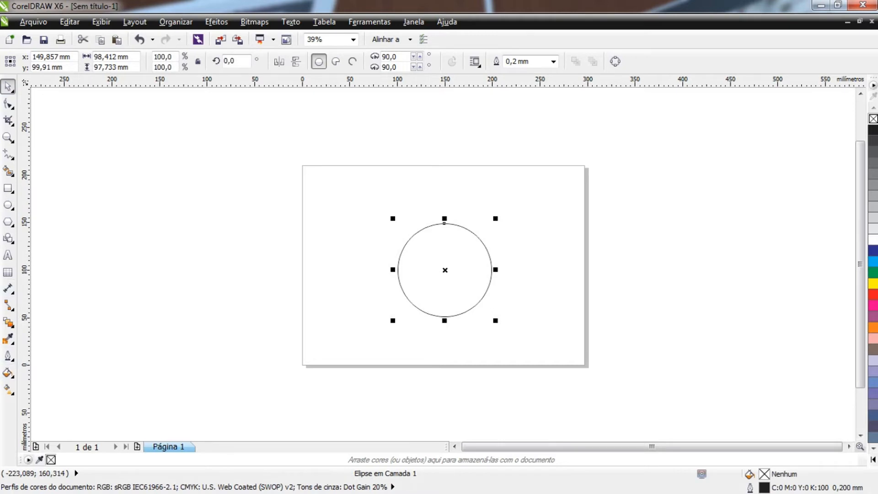
left_click(8, 373)
left_click(55, 387)
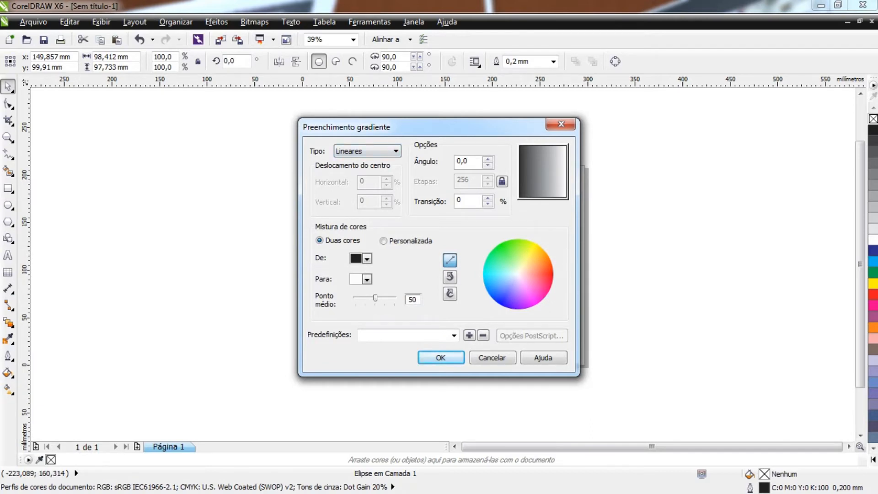
Try the gradient presets 26 - Cilindro - 10, 81 - Orca and Cônico - Magenta on the circle.
left_click(454, 335)
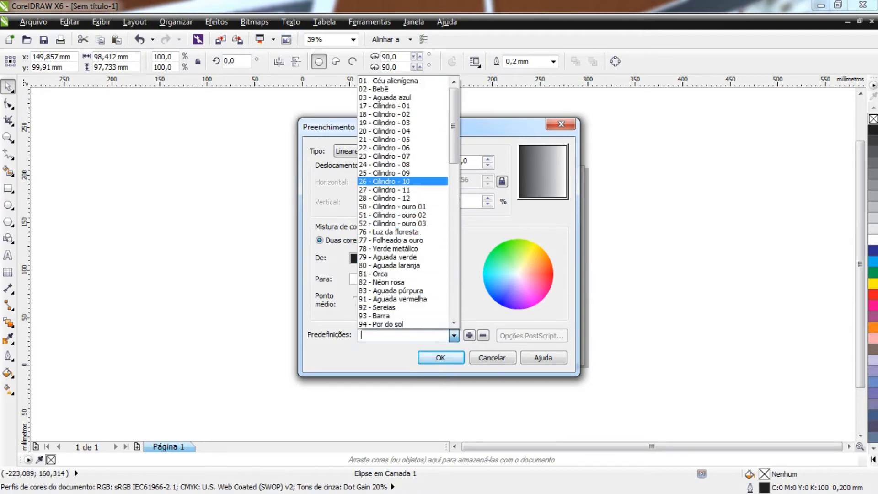
left_click(387, 181)
left_click(454, 336)
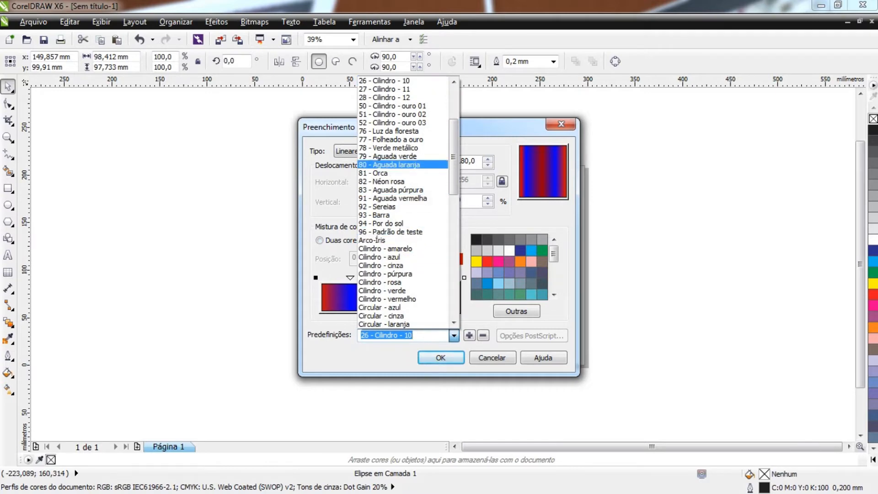
left_click(379, 173)
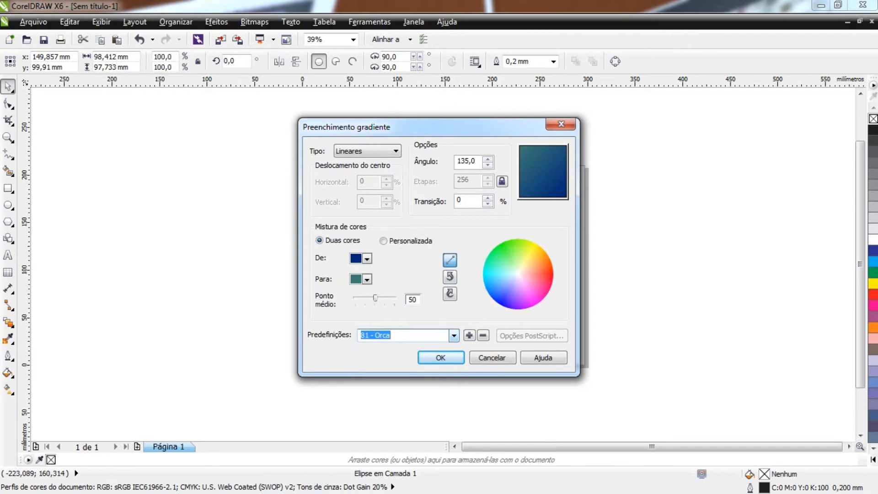
left_click(454, 335)
left_click(398, 324)
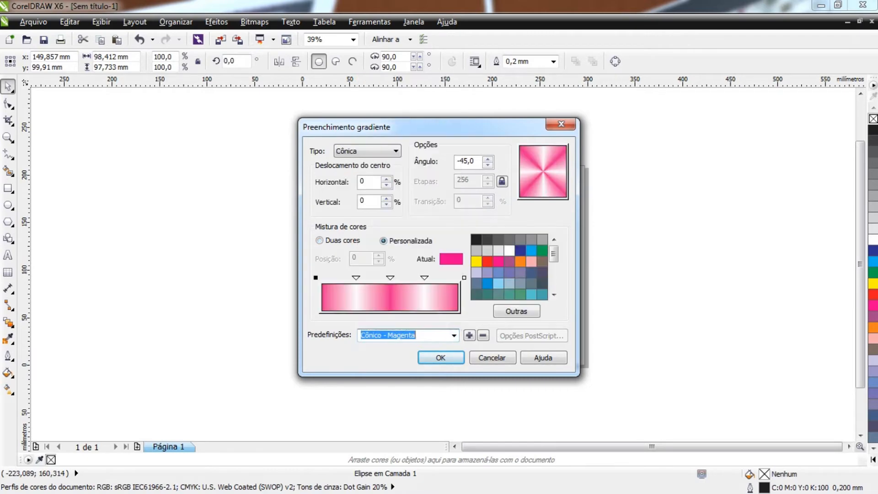
Choose the Circular - cinza gradient preset, change its type to Lineares and apply it to the circle.
left_click(453, 335)
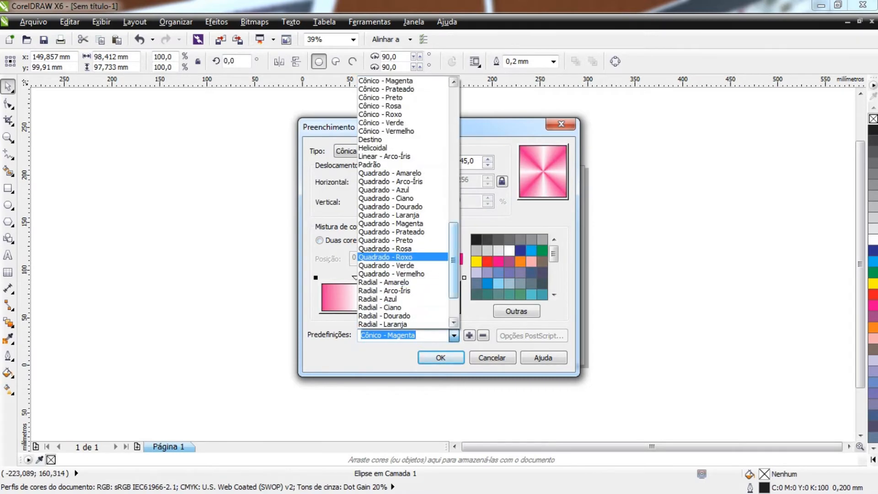
scroll(402, 201, "down", 2)
scroll(403, 201, "up", 6)
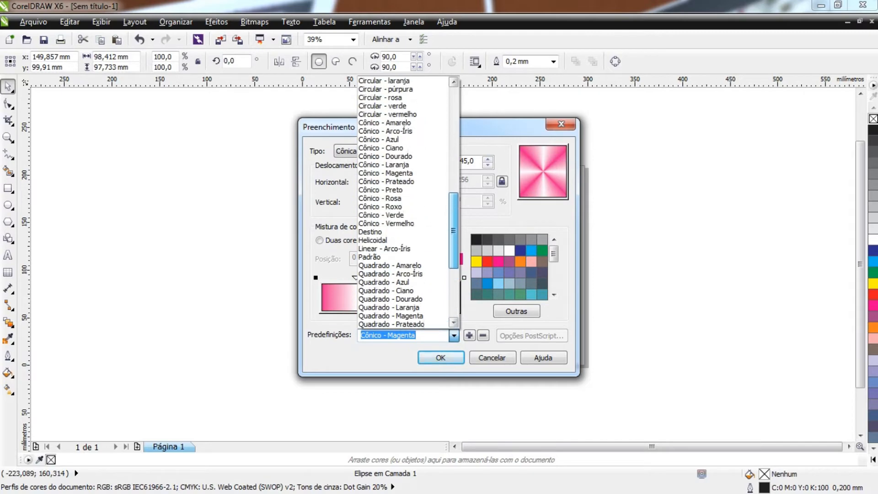
scroll(402, 201, "up", 5)
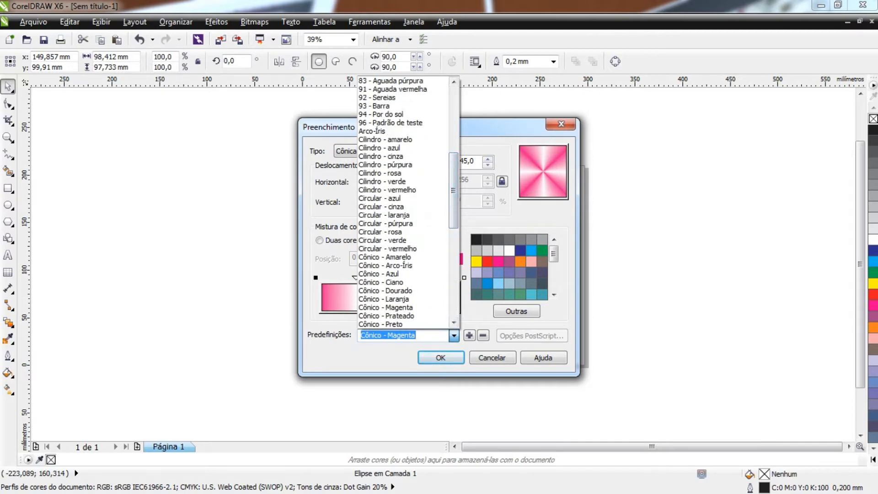
left_click(384, 206)
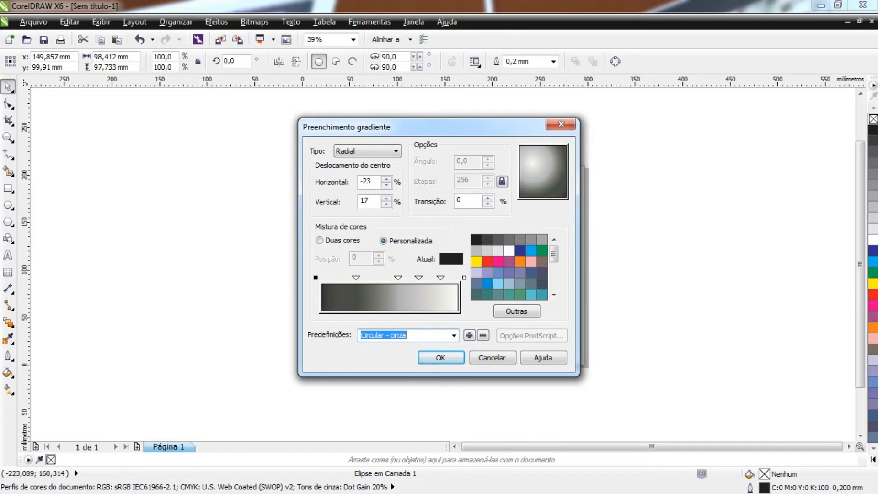
left_click(368, 151)
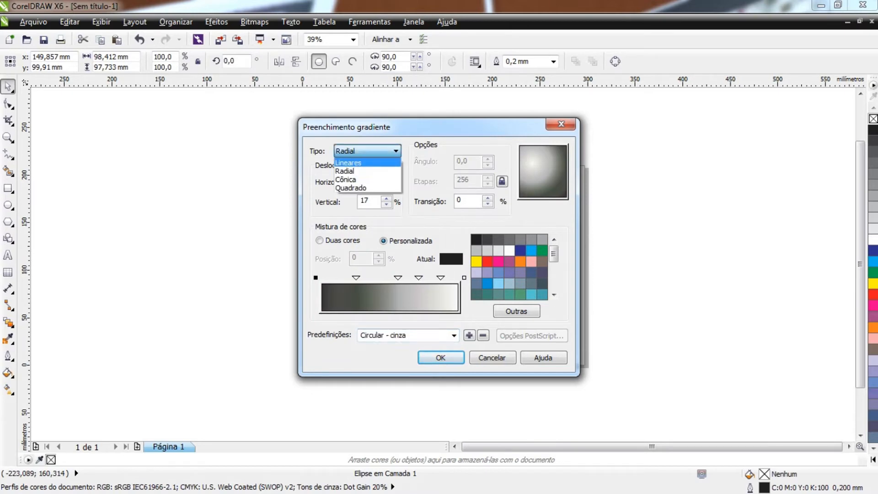
left_click(367, 161)
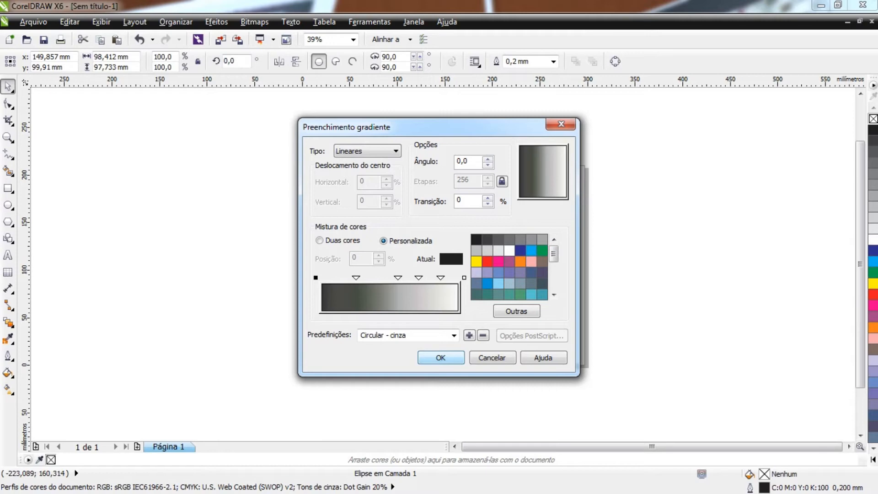
key("Return")
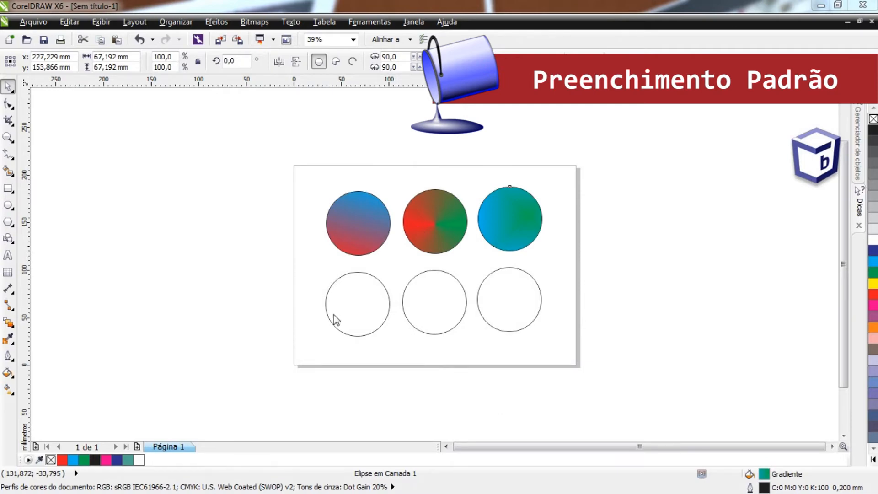
Open the pattern fill settings for the lower-left circle and move the dialog clear of the circles.
left_click(329, 294)
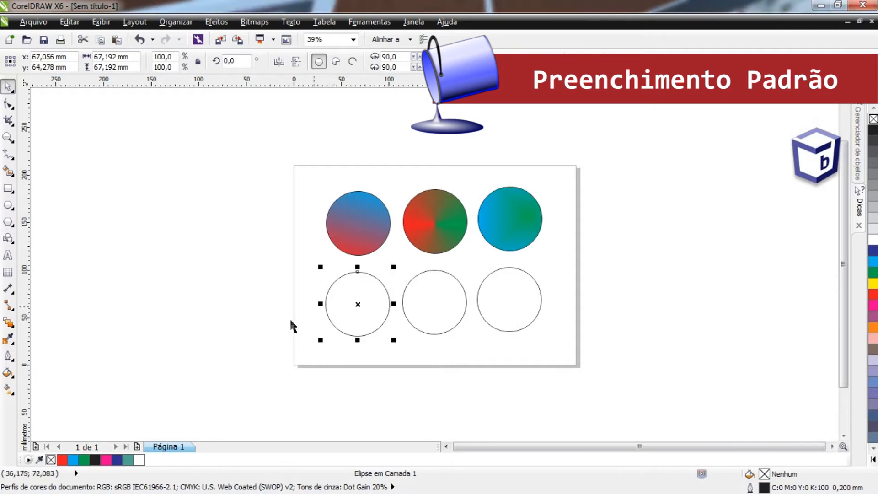
left_click(8, 374)
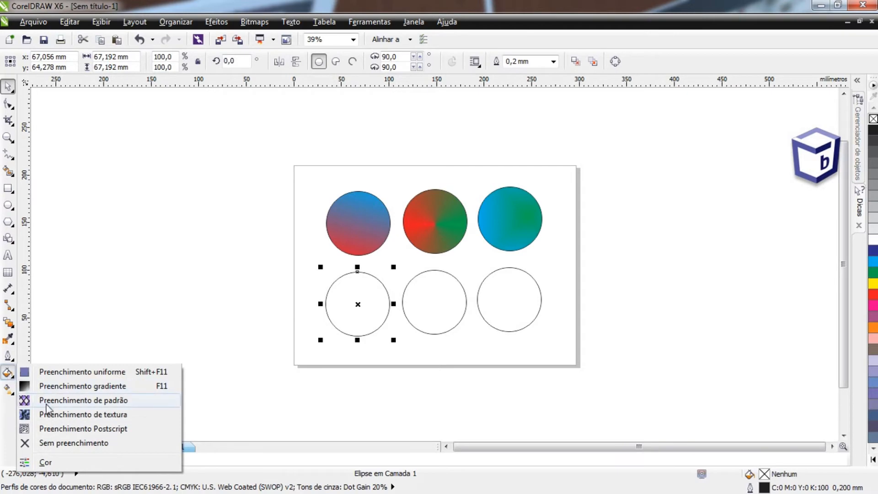
left_click(62, 401)
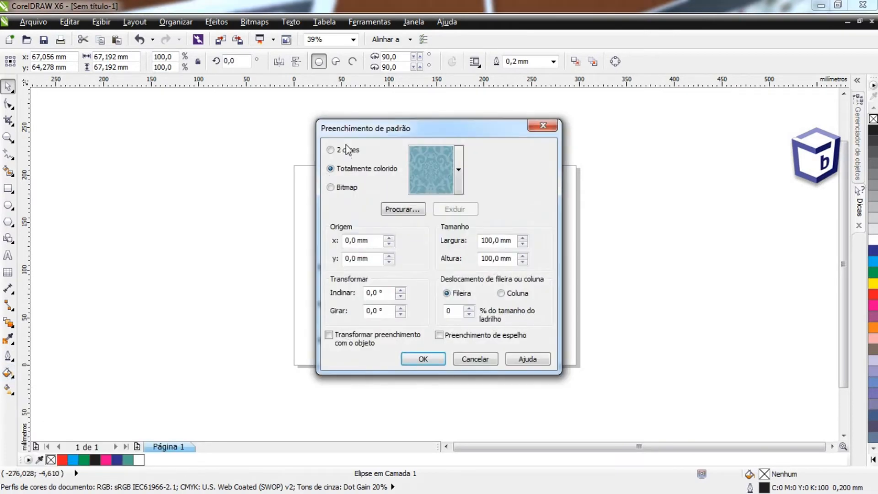
left_click_drag(384, 131, 114, 132)
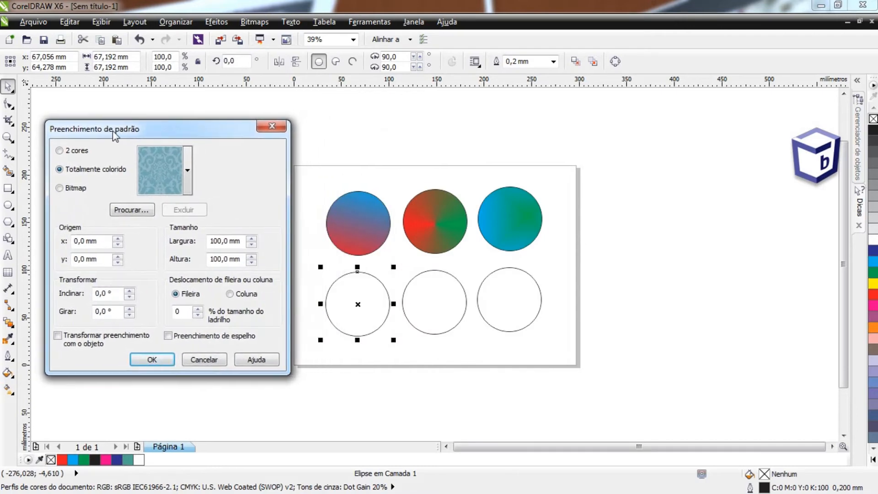
Look through the available pattern samples of the 2 cores and Totalmente colorido fill types.
left_click(59, 151)
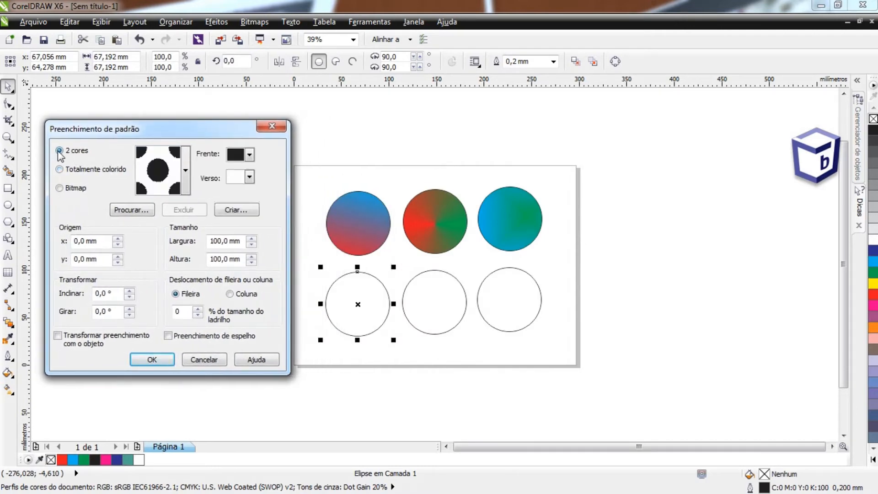
left_click(185, 170)
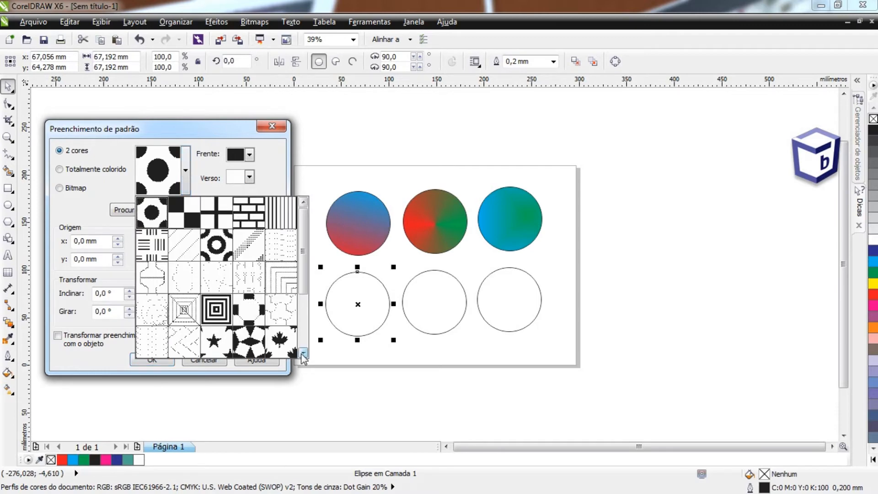
scroll(303, 303, "down", 3)
scroll(303, 303, "up", 3)
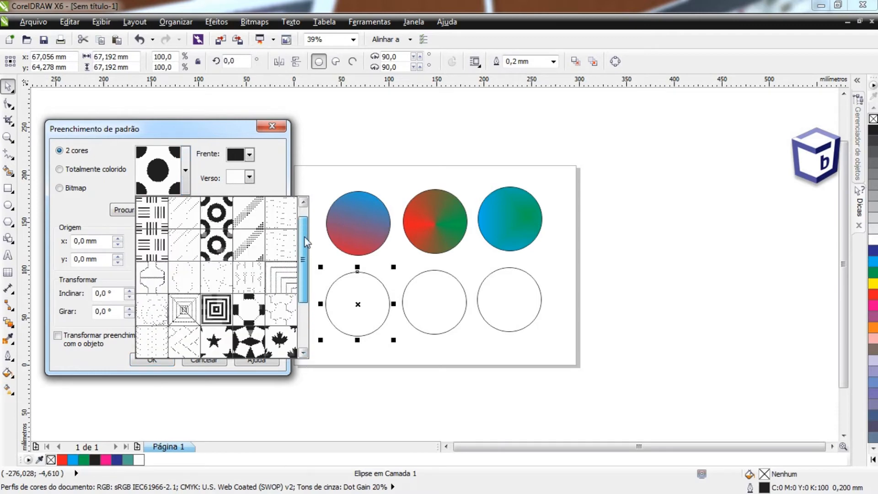
left_click(58, 169)
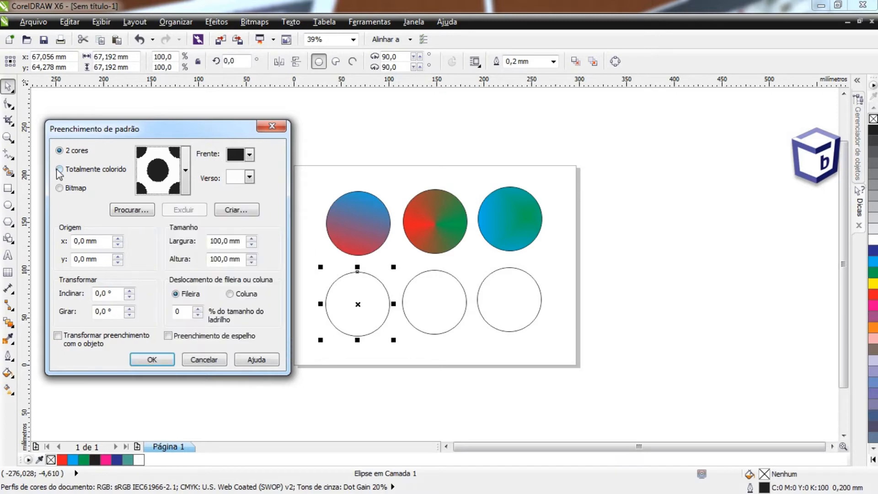
left_click(58, 169)
left_click(188, 170)
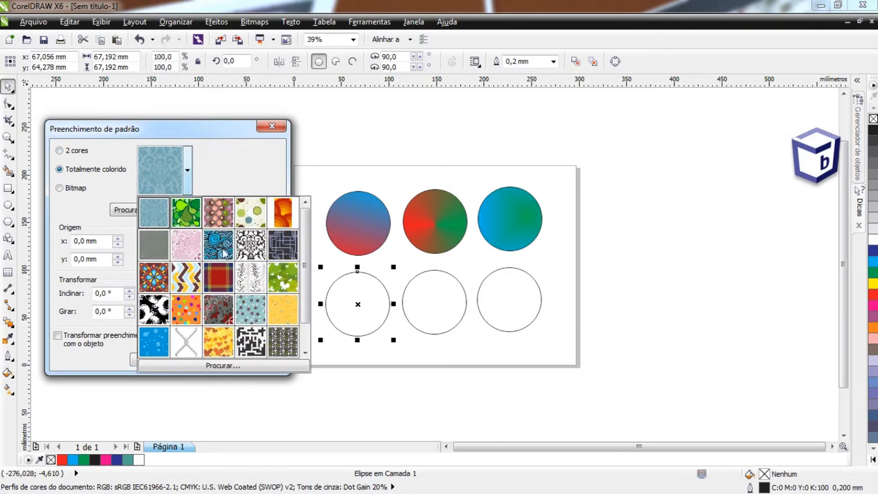
scroll(305, 236, "down", 1)
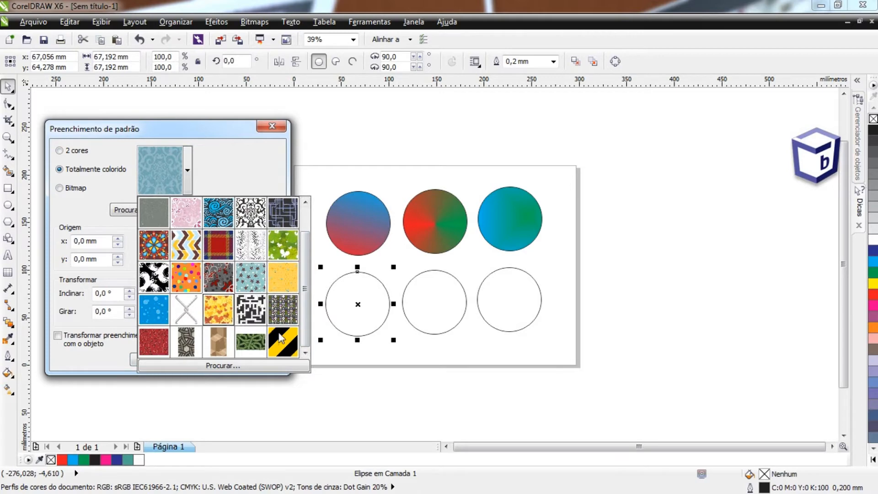
left_click(74, 195)
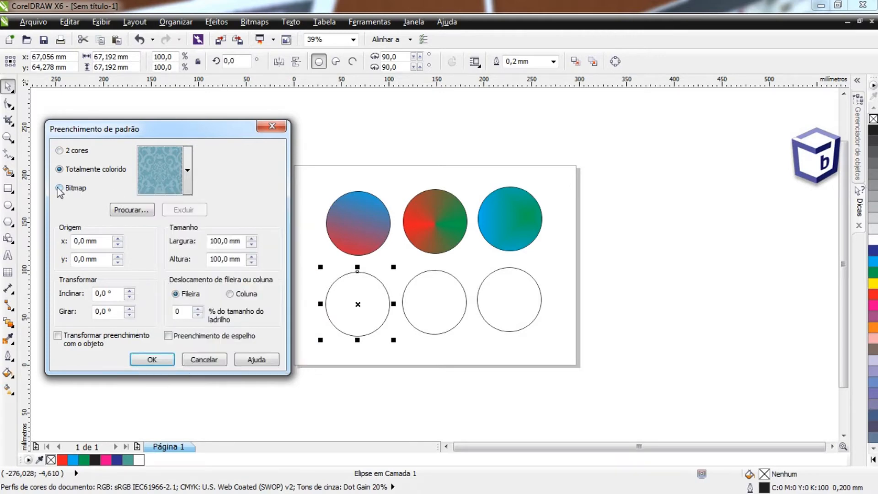
Look through the available samples of the Bitmap pattern type.
left_click(59, 188)
left_click(185, 185)
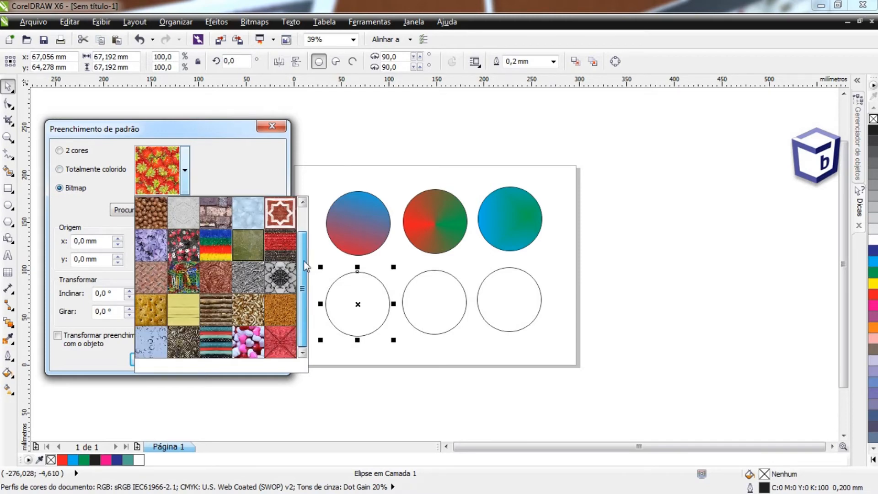
scroll(305, 234, "up", 1)
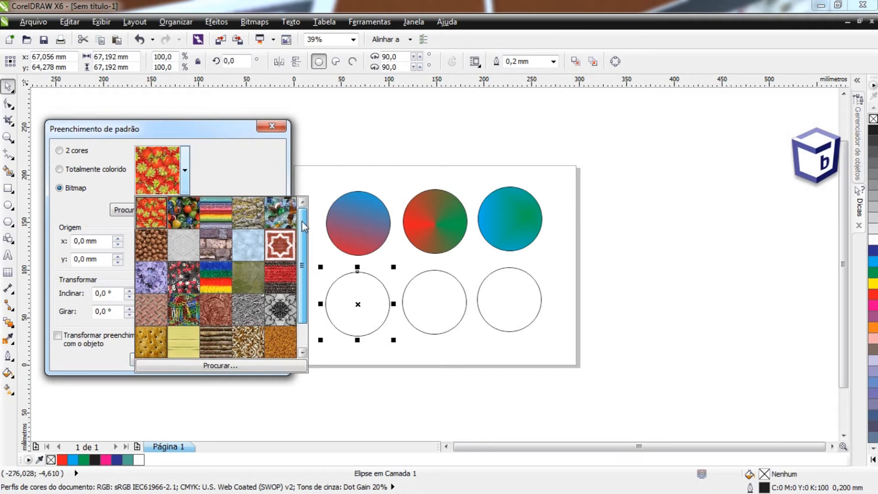
scroll(306, 229, "down", 1)
scroll(305, 247, "down", 1)
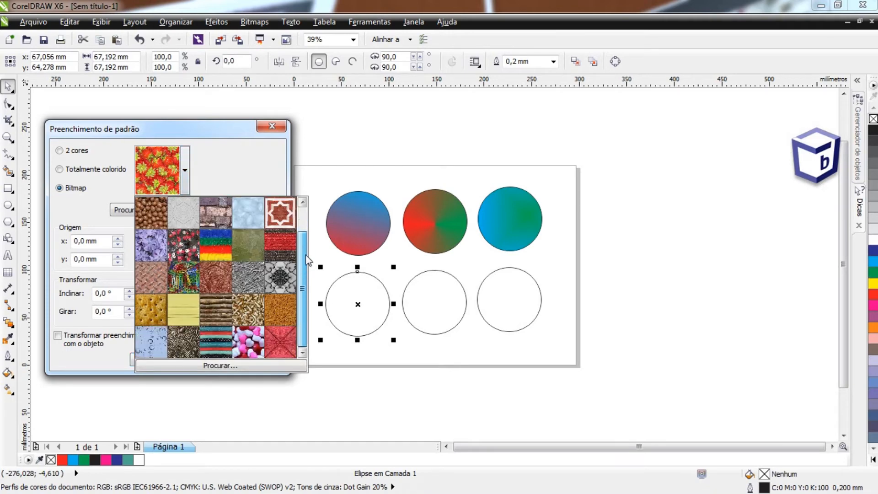
left_click(107, 157)
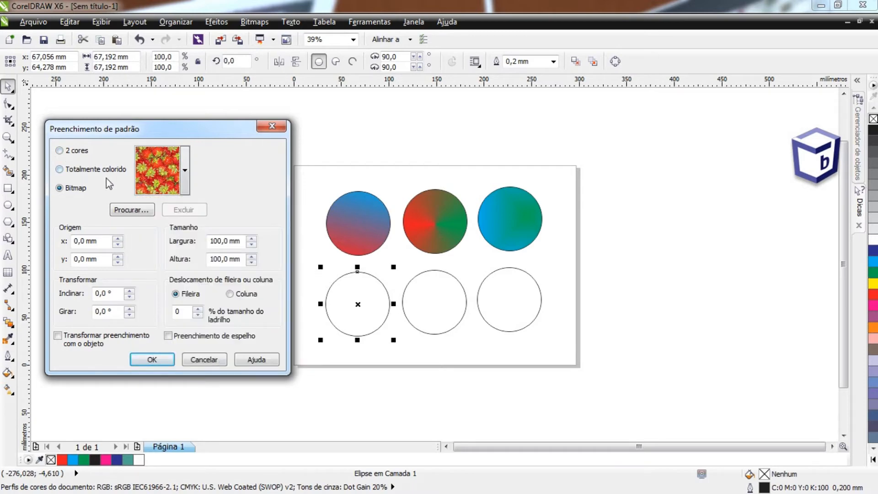
Set the pattern type to 2 cores and pick the large black dot pattern.
left_click(60, 151)
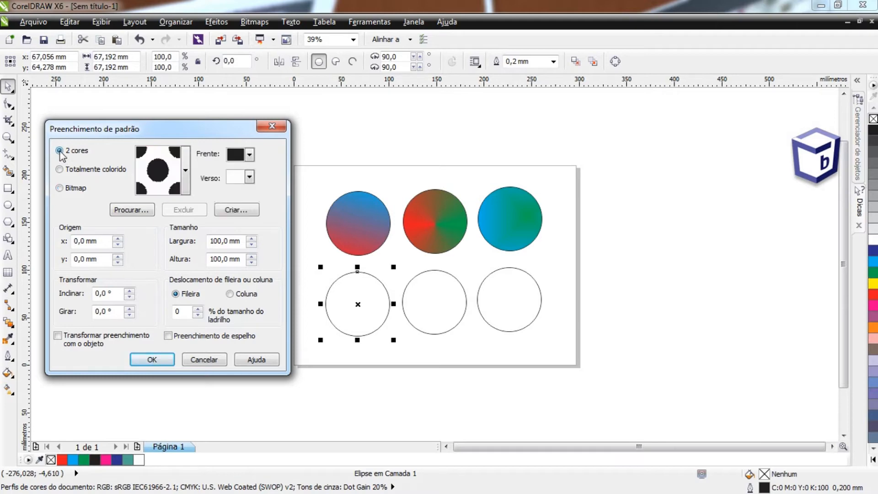
left_click(188, 168)
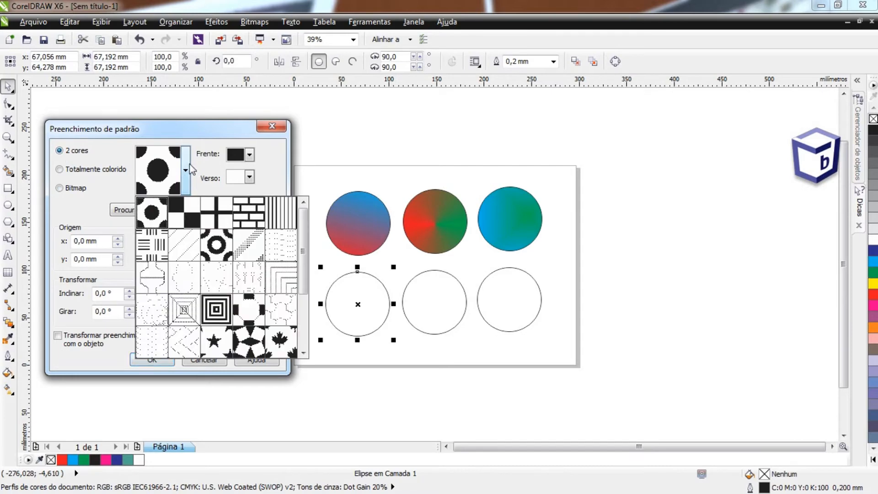
left_click(152, 214)
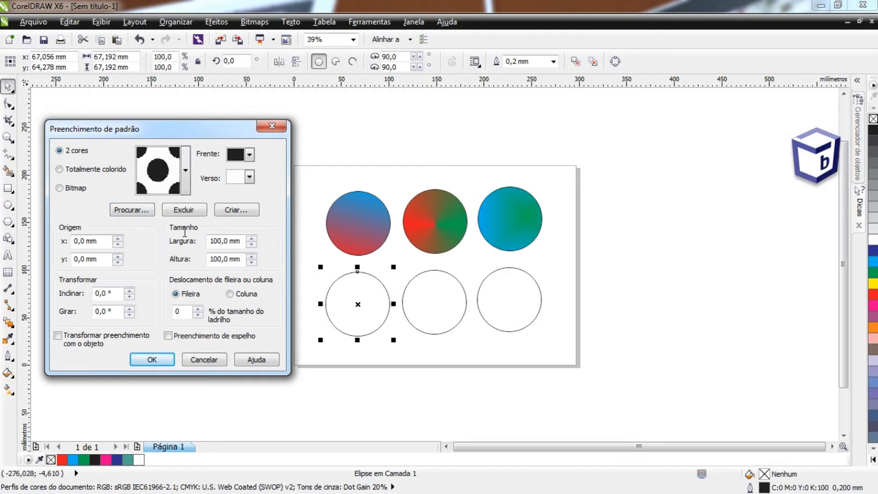
Try an x origin of 20 mm for the dot pattern and set it back to 0.
left_click(118, 238)
left_click(118, 239)
left_click(118, 239)
left_click(117, 238)
left_click(118, 238)
left_click_drag(100, 241, 52, 241)
type("20")
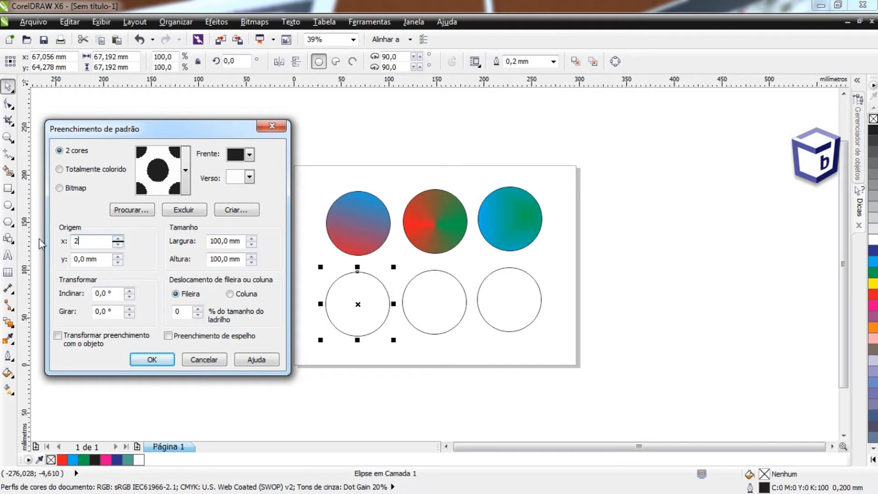
left_click(95, 256)
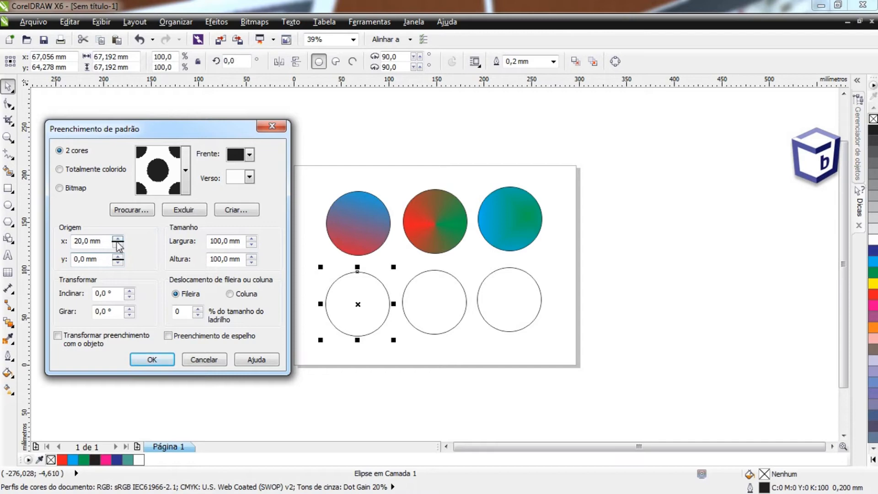
type("0")
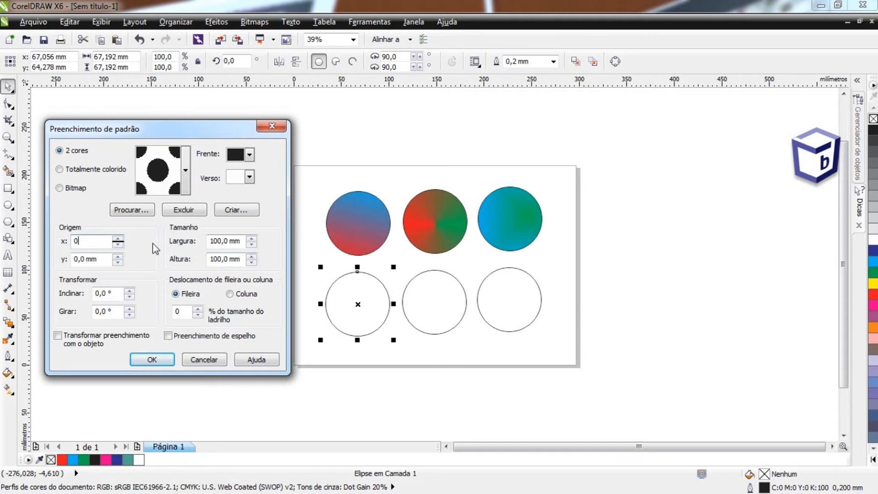
Apply the dot pattern to the lower-left circle and set its tile size to 20 mm wide and 20 mm high.
left_click(158, 359)
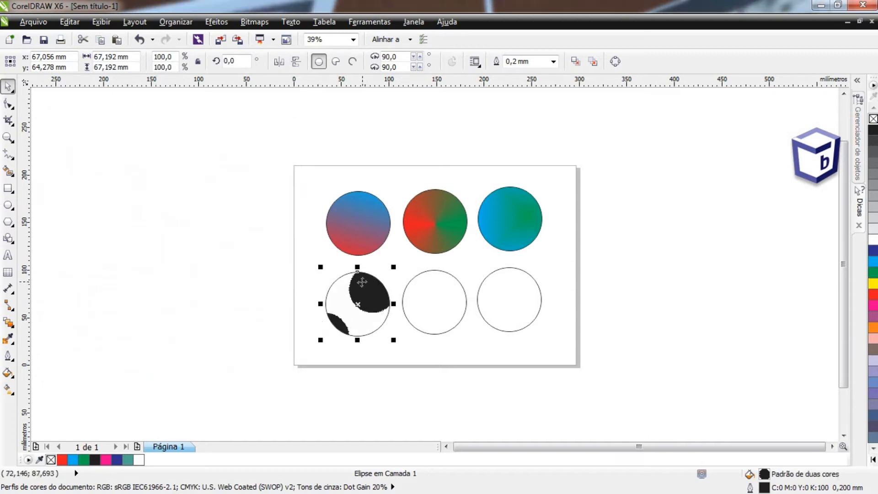
left_click(8, 374)
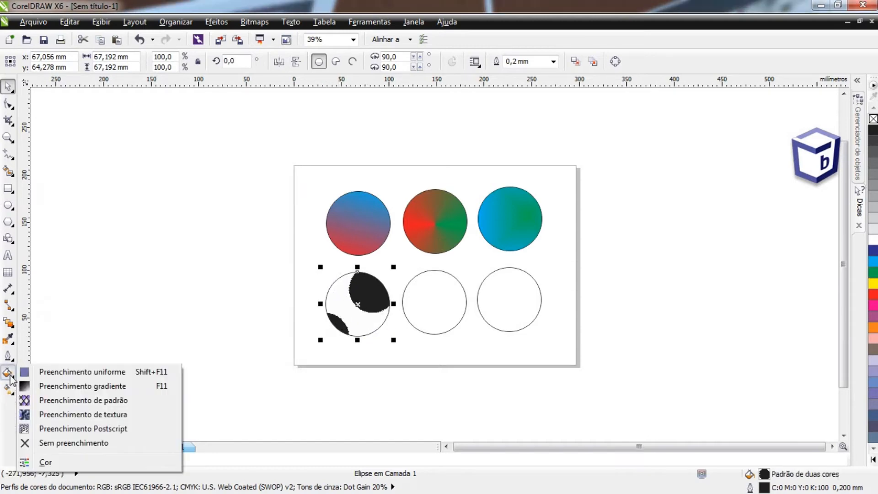
left_click(69, 400)
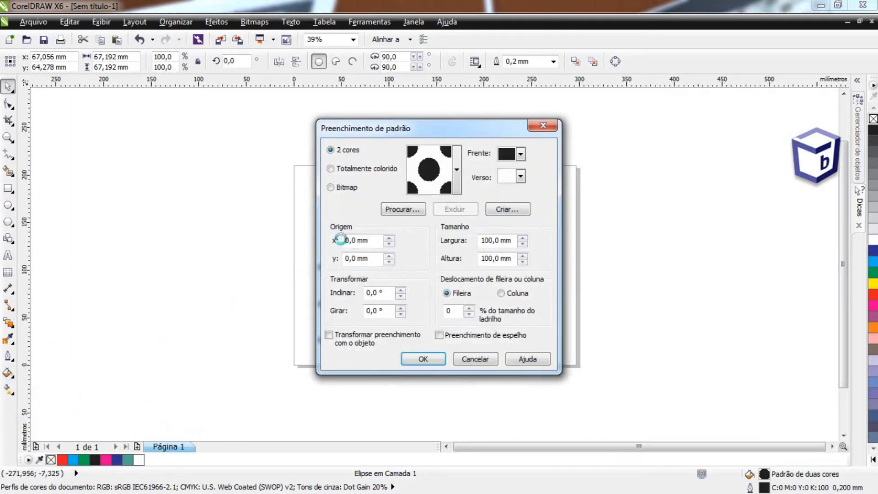
left_click_drag(398, 133, 95, 118)
left_click_drag(211, 226, 142, 227)
type("20")
key("Tab")
type("20")
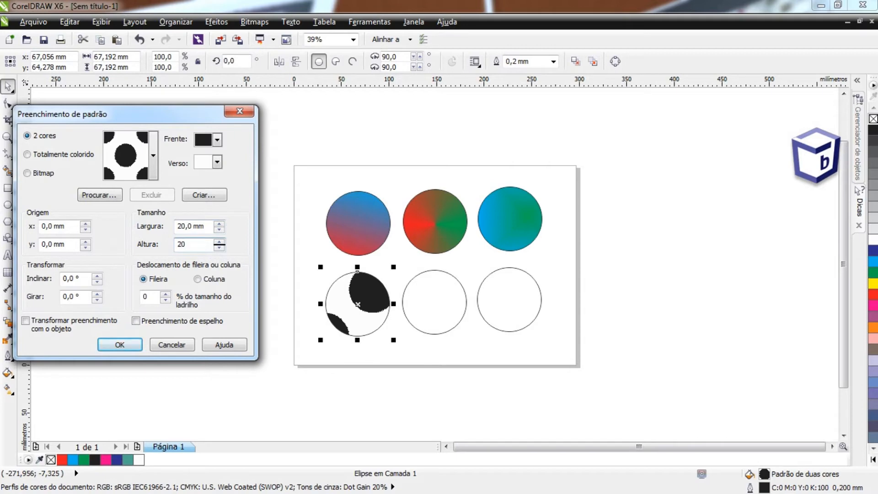
left_click(205, 226)
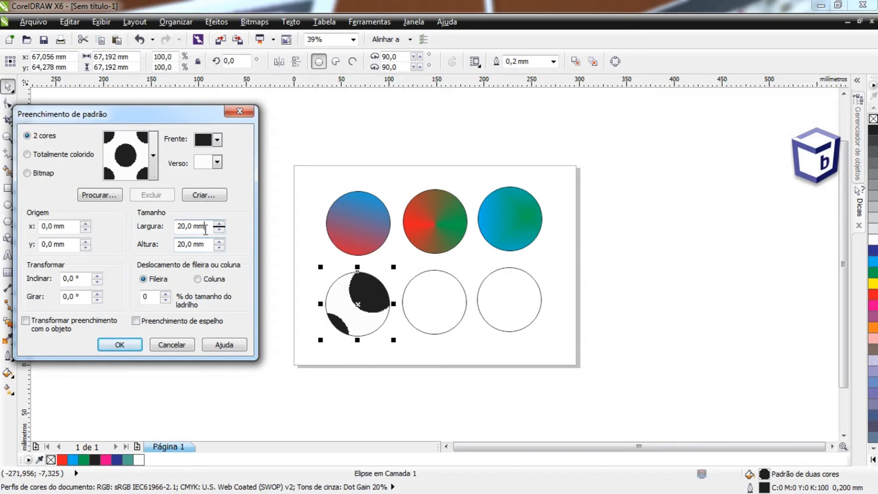
left_click(133, 350)
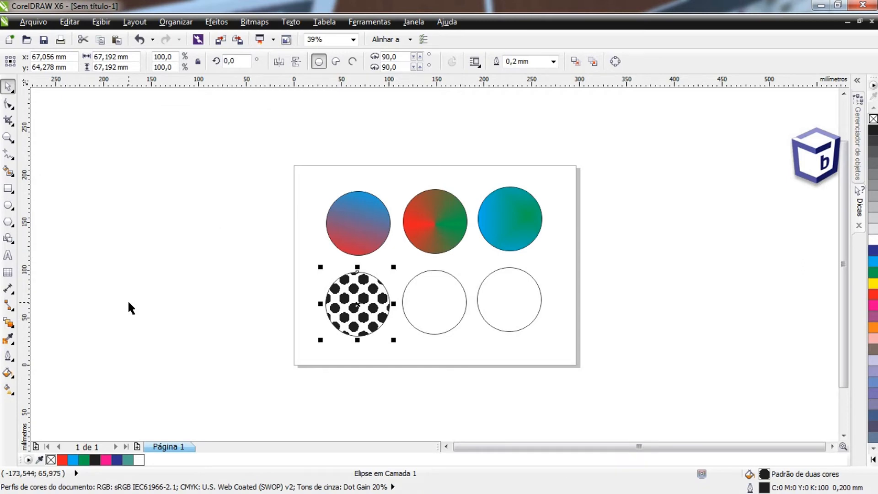
Review the 2 cores pattern samples for the dotted circle and keep the large black dot pattern.
left_click(8, 373)
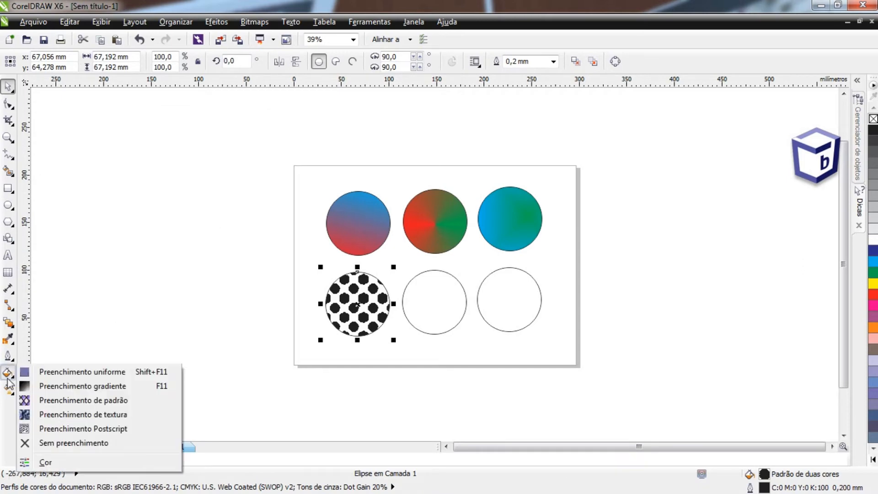
left_click(73, 401)
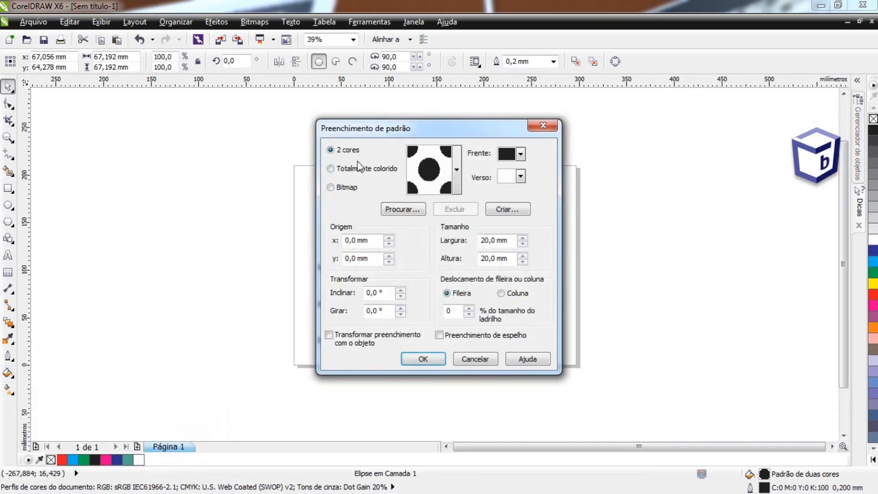
left_click(456, 169)
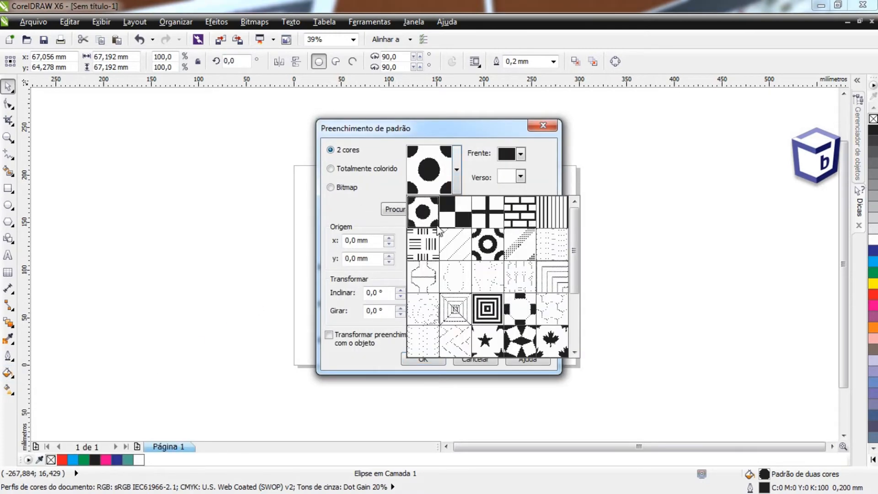
left_click(423, 216)
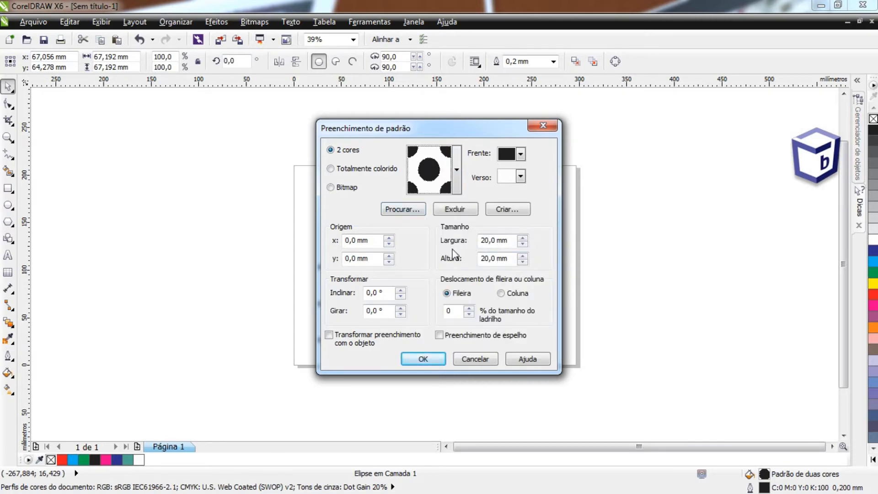
left_click(425, 360)
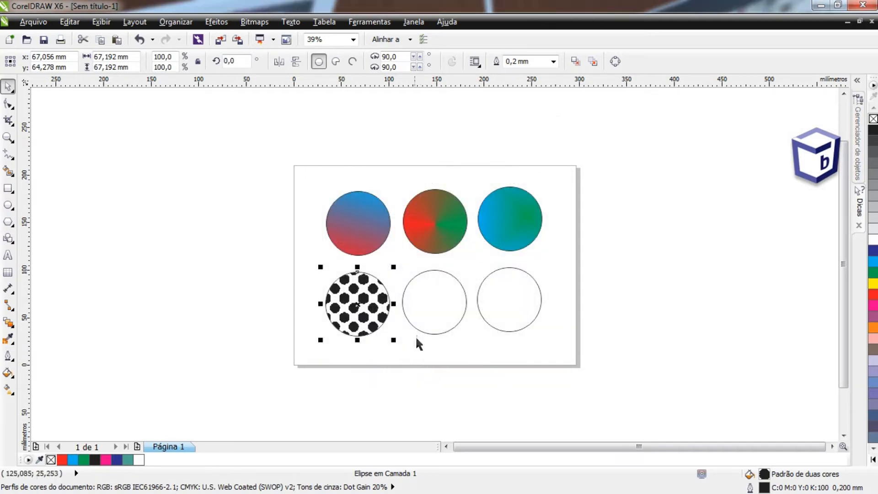
Fill the lower middle circle with the red, blue and yellow plaid pattern of the Totalmente colorido type.
left_click(417, 301)
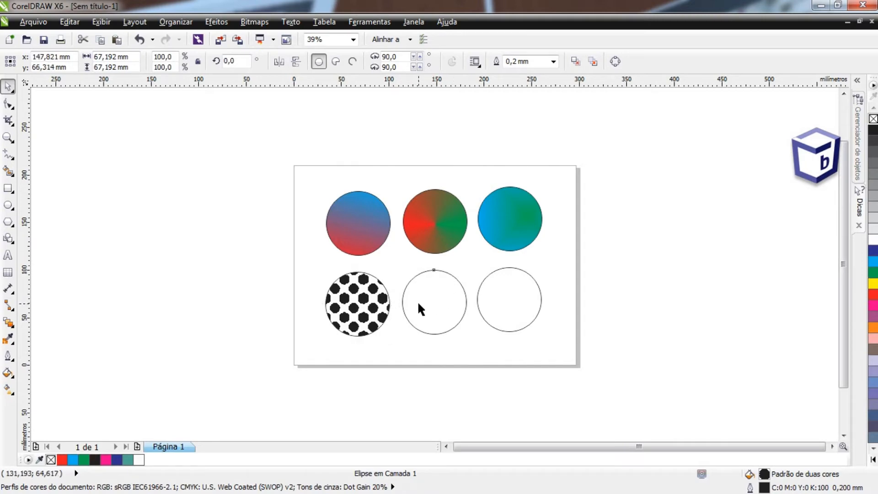
left_click(7, 374)
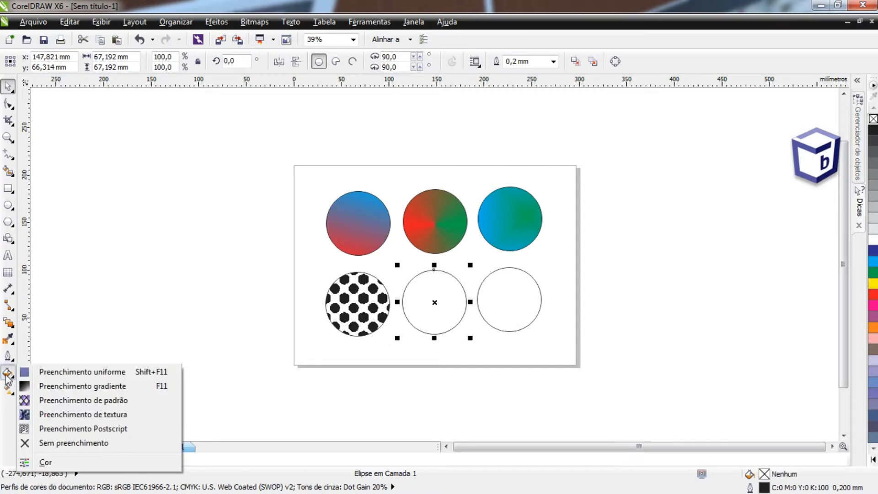
left_click(60, 400)
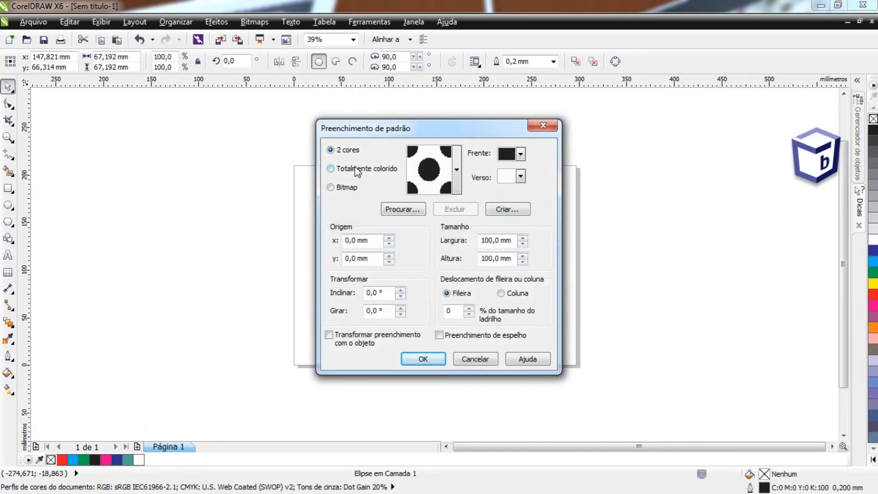
left_click(331, 169)
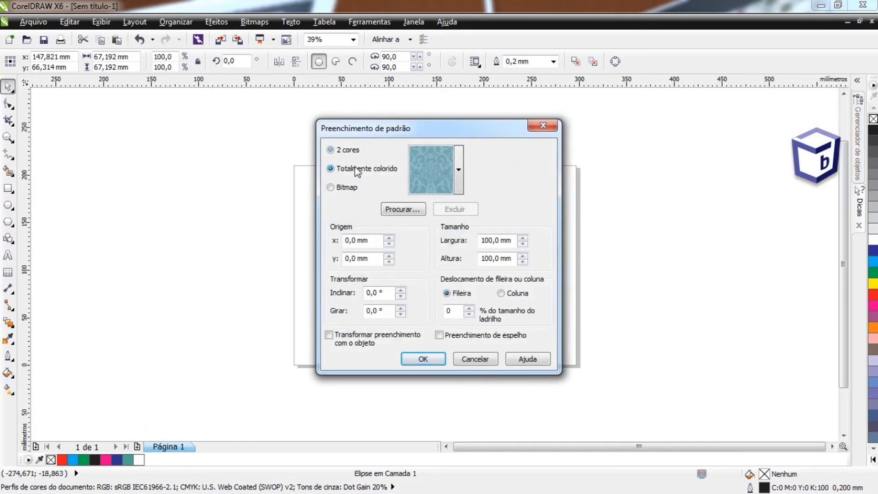
left_click(459, 162)
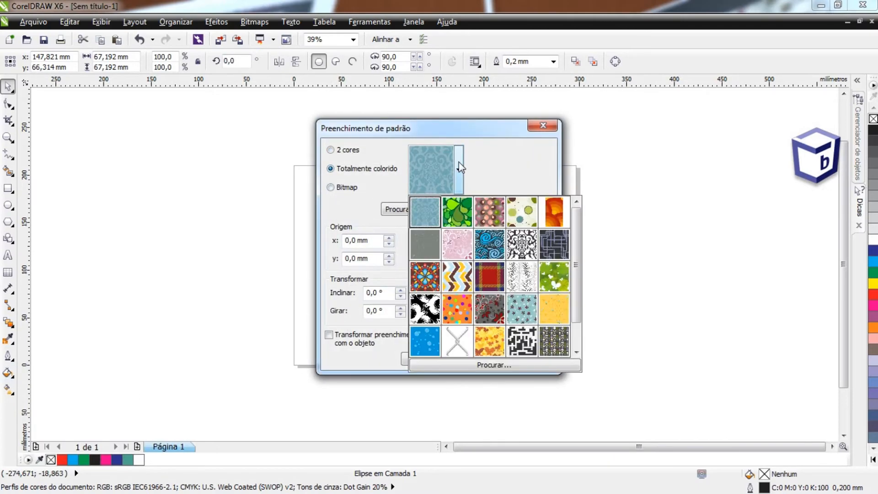
left_click(577, 351)
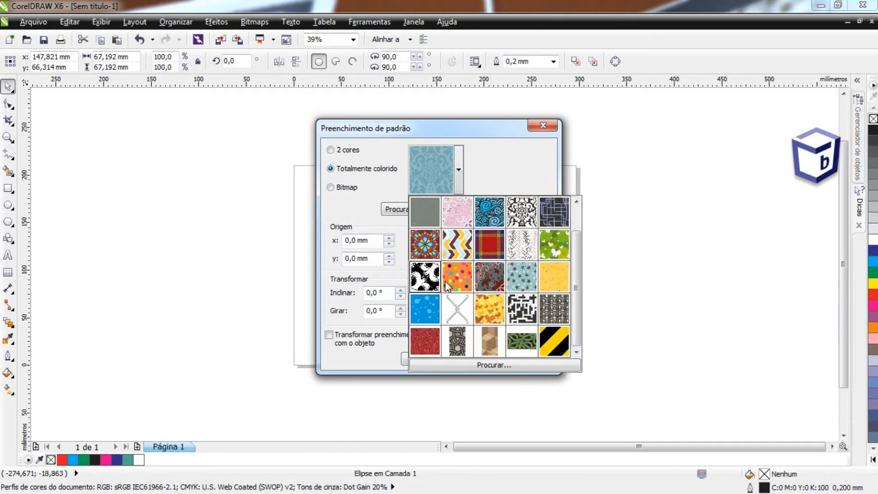
left_click(487, 247)
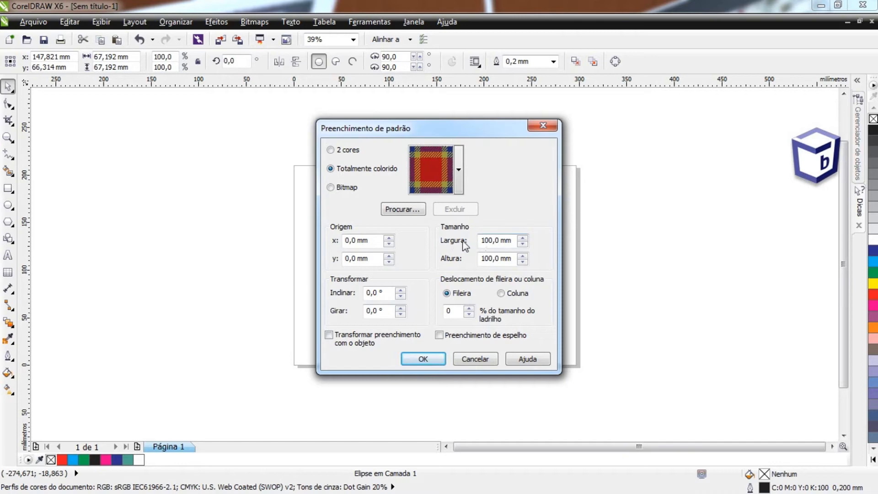
left_click(432, 359)
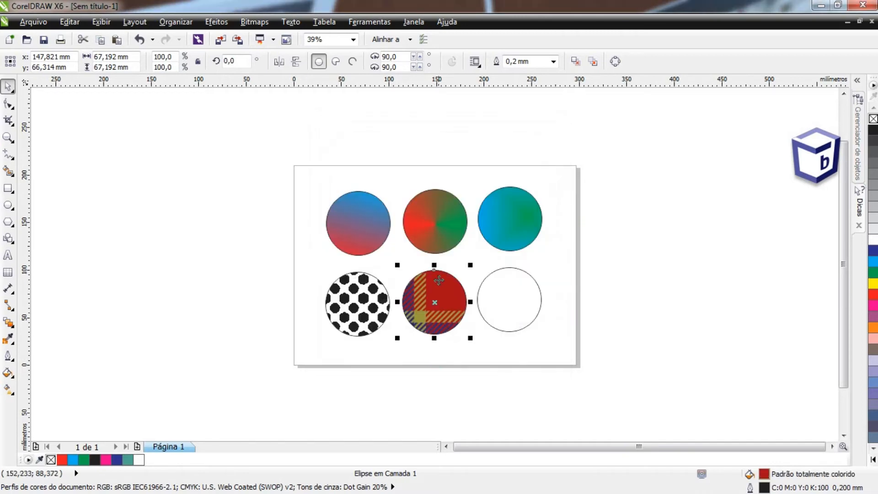
Set the plaid pattern's tile size to 50 mm wide and 50 mm high.
left_click(7, 372)
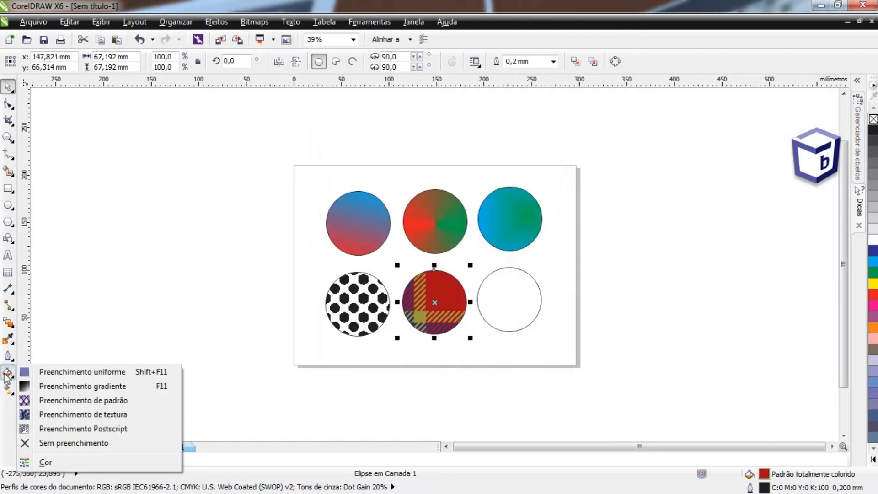
left_click(80, 400)
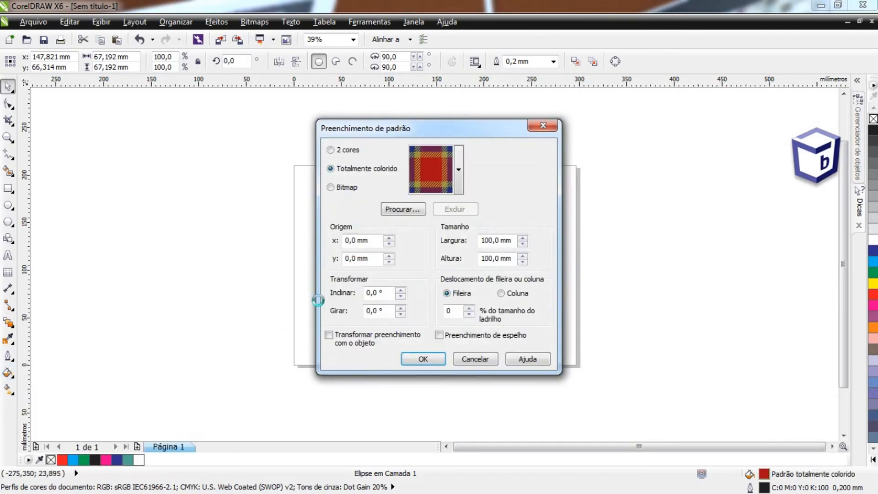
left_click_drag(519, 240, 451, 244)
type("50")
key("Tab")
type("50")
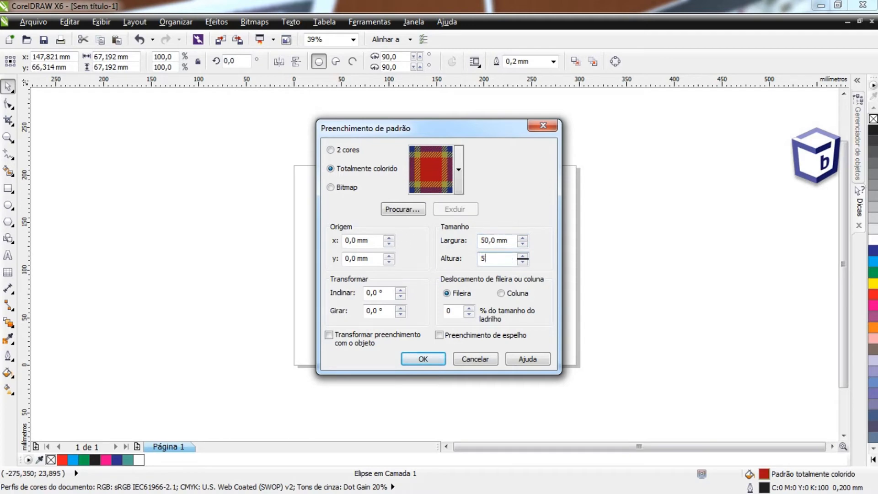
key("Tab")
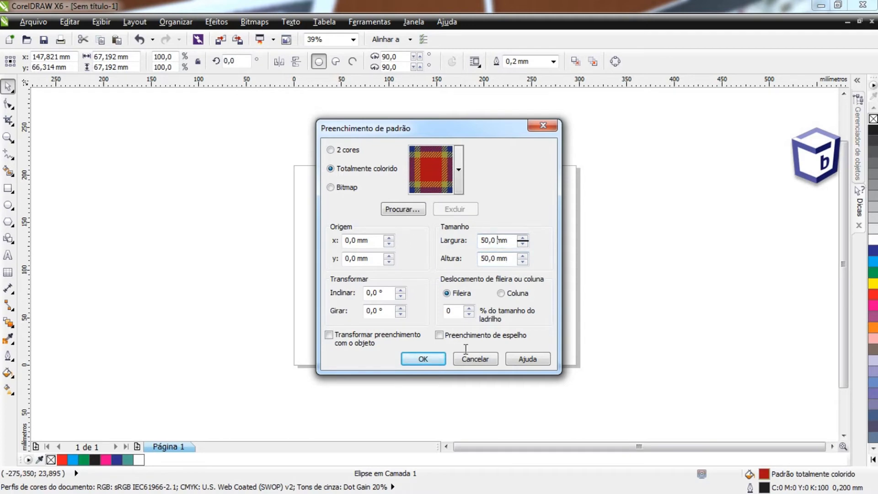
left_click(423, 358)
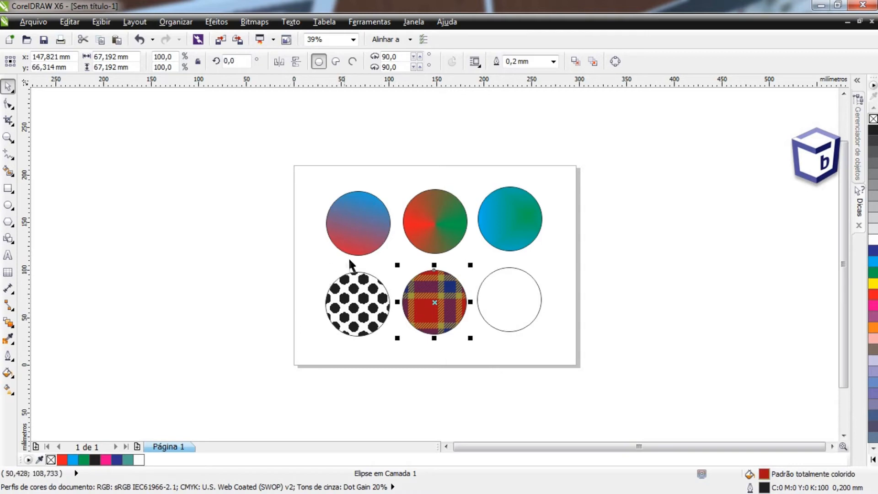
Fill the lower-right circle with the cracker pattern of the Bitmap type and deselect the circle.
left_click(509, 299)
left_click(7, 372)
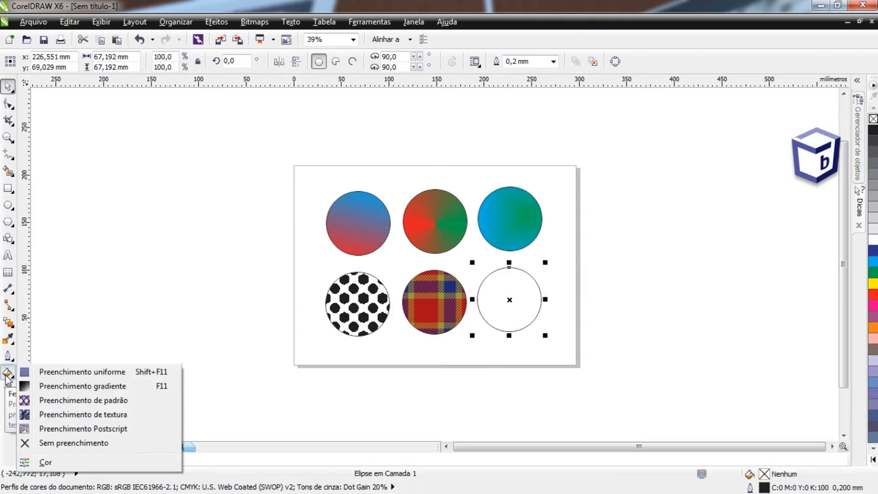
left_click(58, 401)
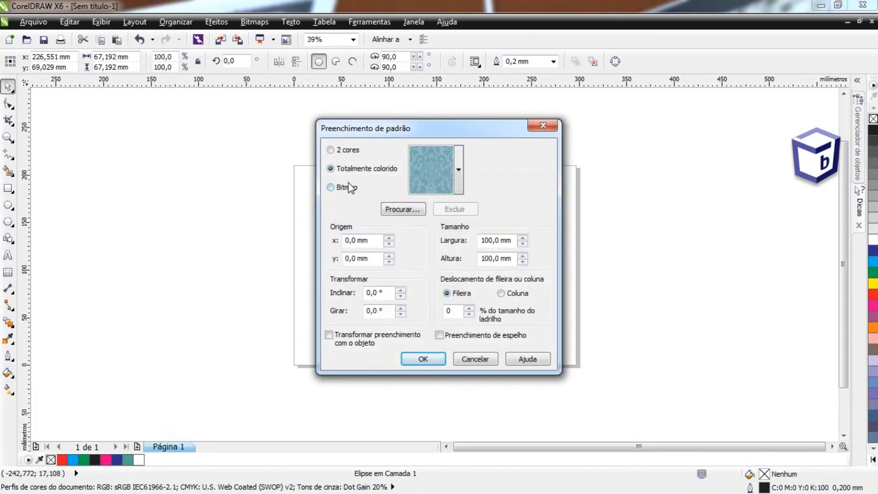
left_click(347, 188)
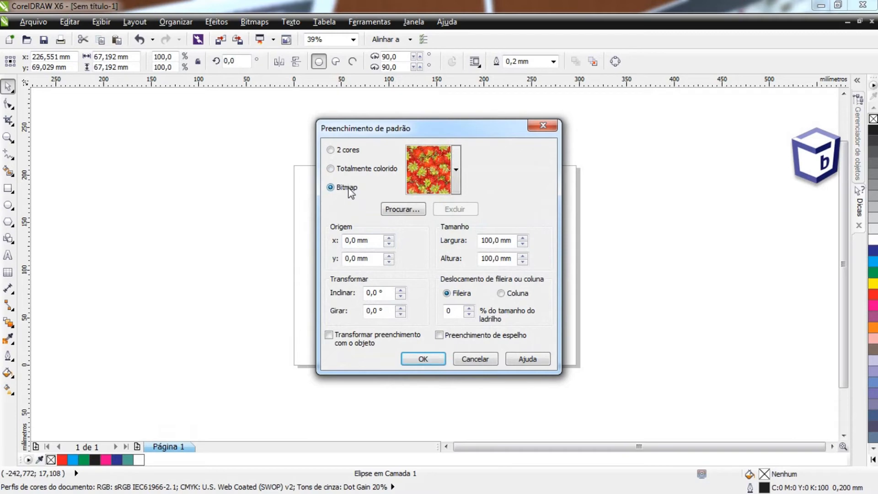
left_click(457, 156)
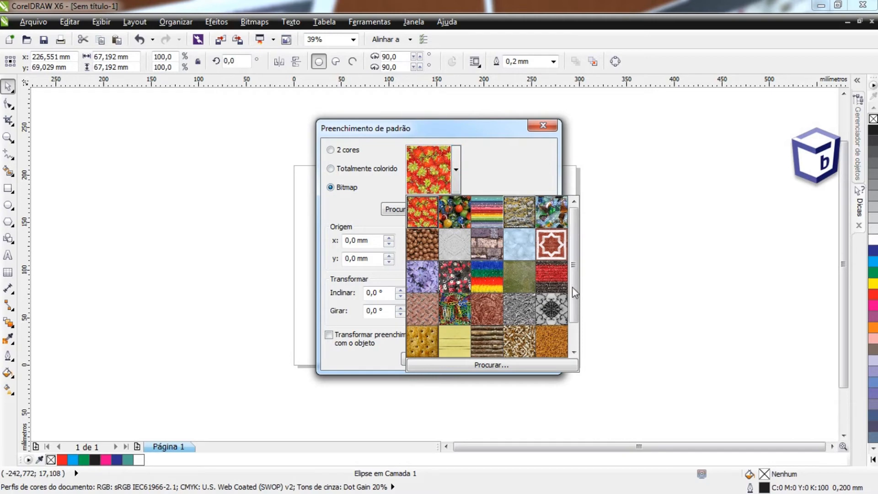
scroll(575, 304, "down", 1)
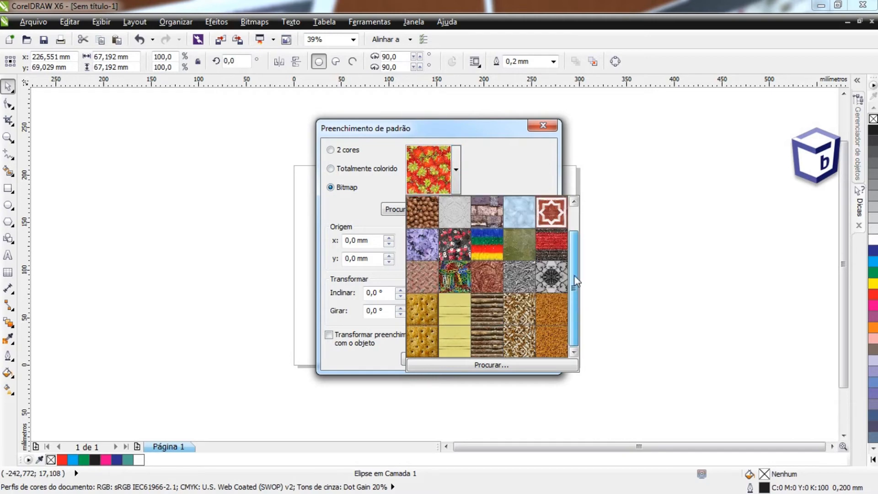
left_click(423, 311)
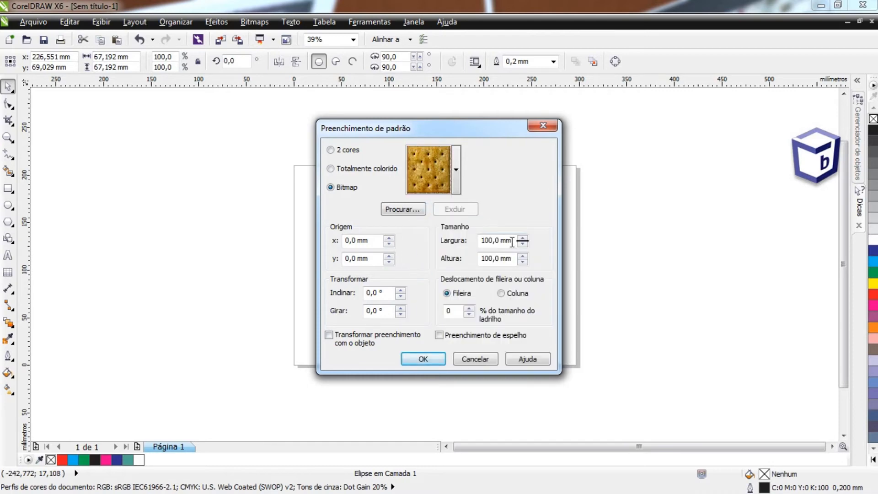
left_click(423, 358)
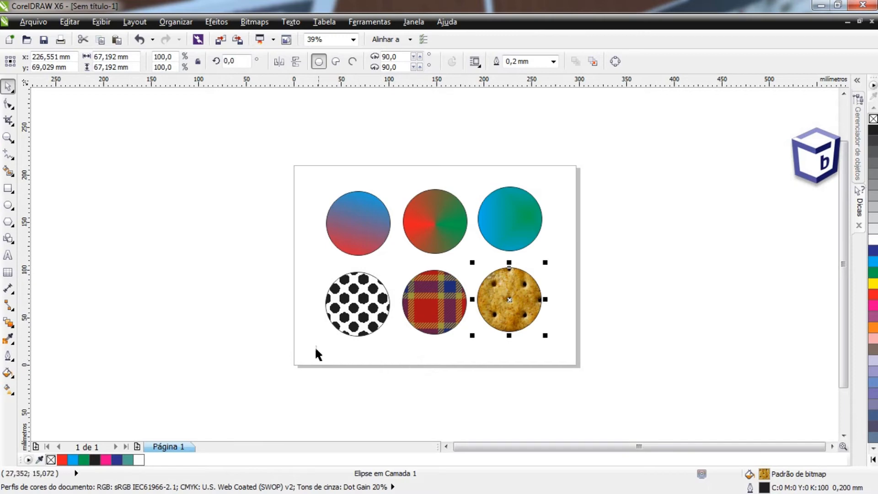
left_click(265, 206)
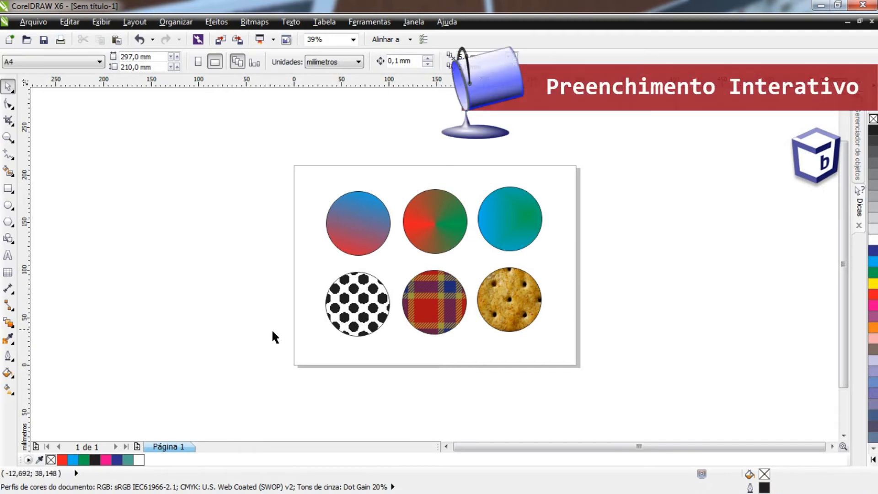
Shift the midpoint of the red-to-blue circle's linear gradient towards blue to about 62% with the interactive fill tool.
left_click(361, 221)
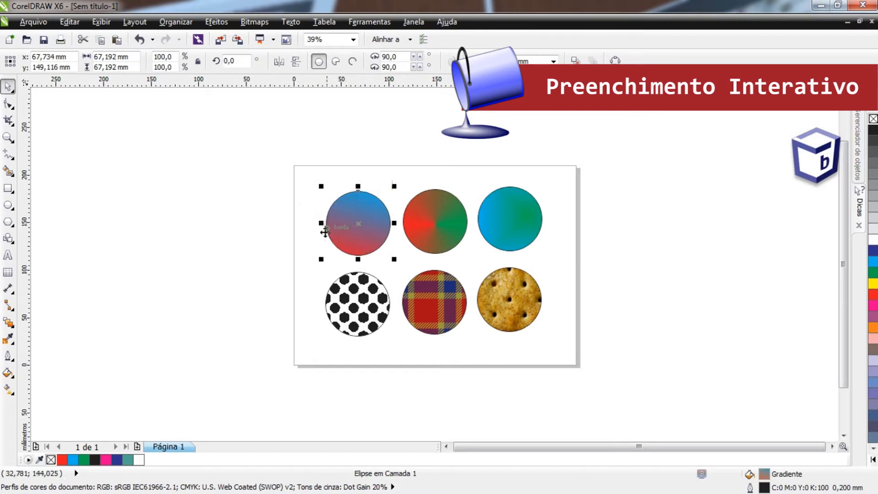
left_click(6, 391)
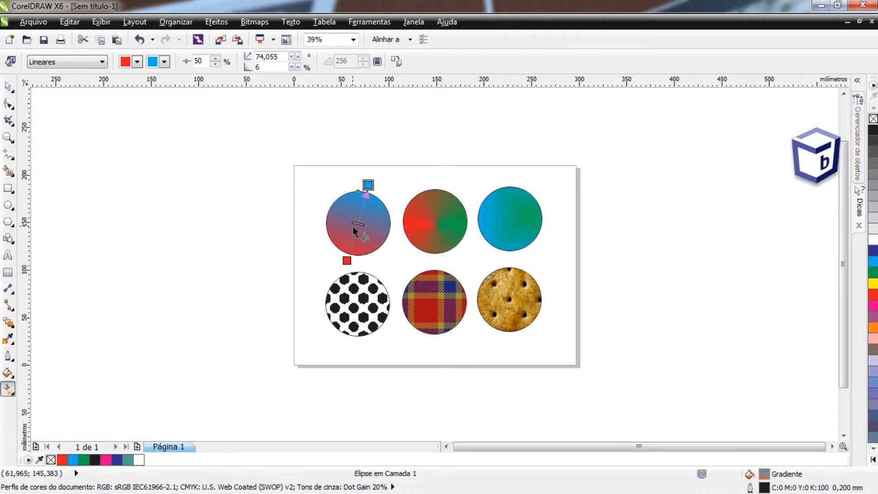
mouse_move(357, 223)
left_mouse_down()
mouse_move(362, 209)
mouse_move(353, 237)
mouse_move(361, 213)
left_mouse_up()
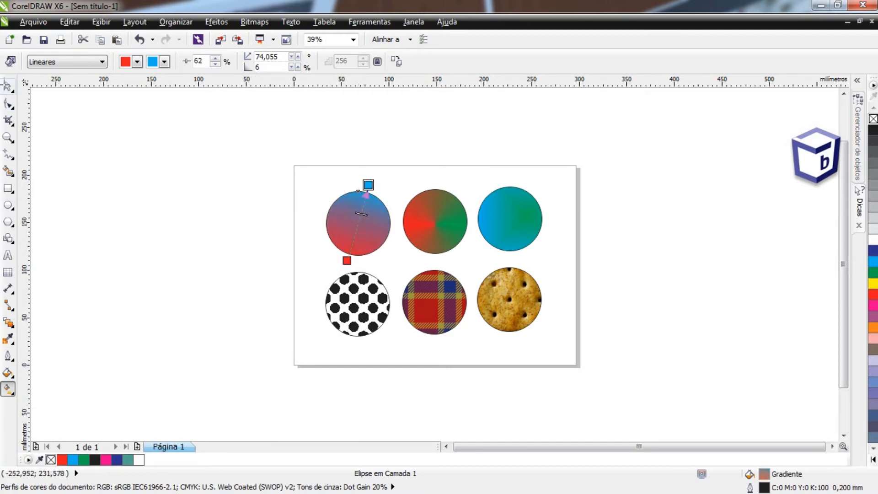
Shift the origin of the plaid circle's pattern tile up and to the left of the circle's centre with the interactive fill tool.
left_click(7, 86)
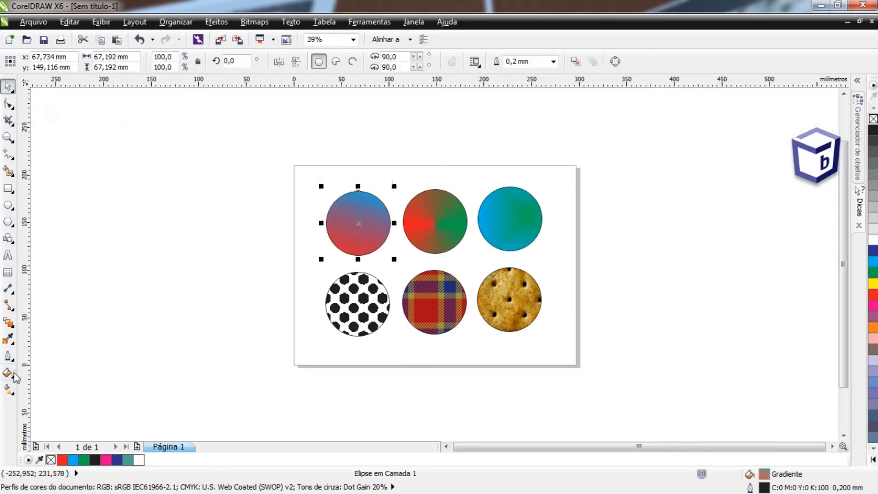
left_click(427, 309)
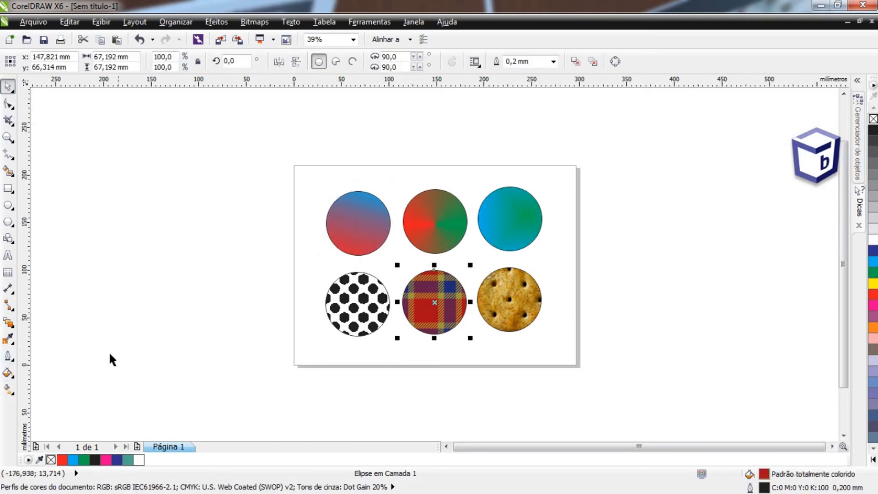
left_click(8, 389)
scroll(428, 307, "up", 3)
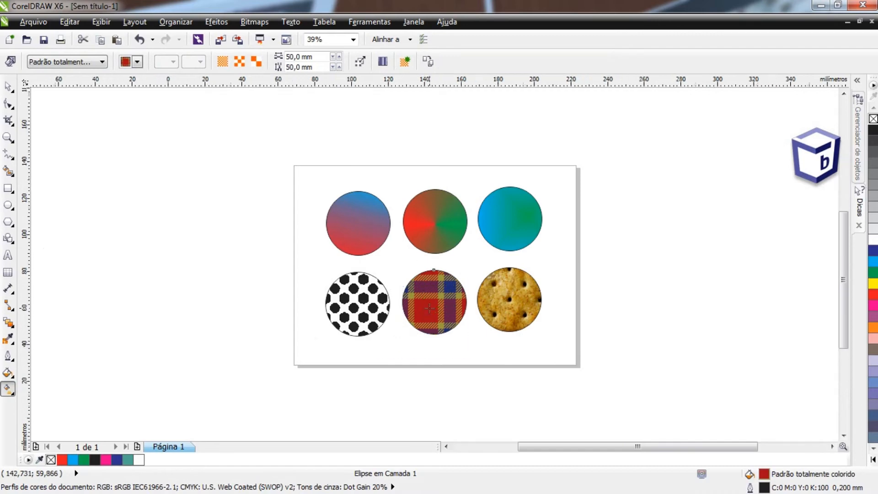
left_click_drag(416, 316, 398, 279)
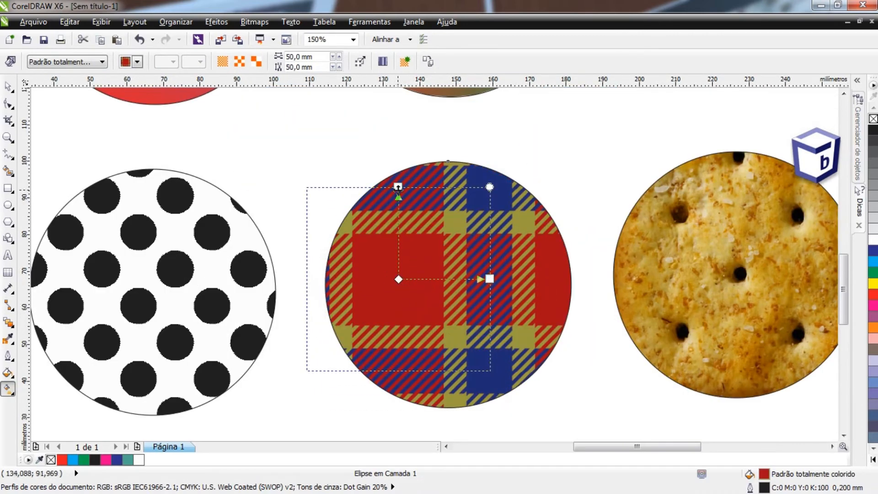
Shrink and rotate the plaid pattern's tile to about 17 mm, and stretch it along both of its axes.
left_click_drag(488, 187, 444, 227)
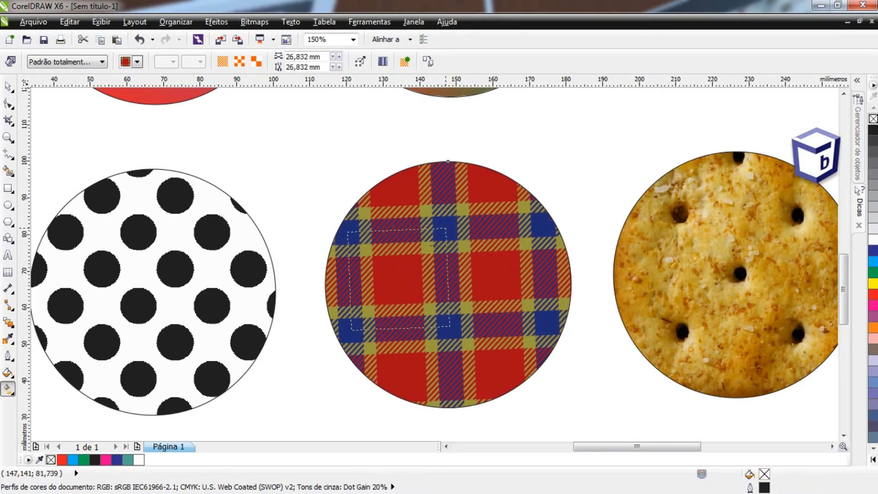
left_click_drag(398, 279, 447, 285)
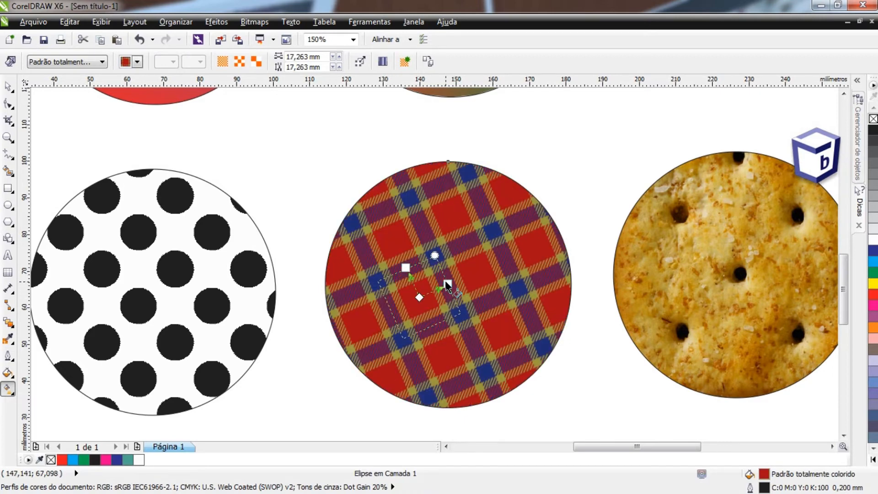
left_click_drag(404, 268, 378, 219)
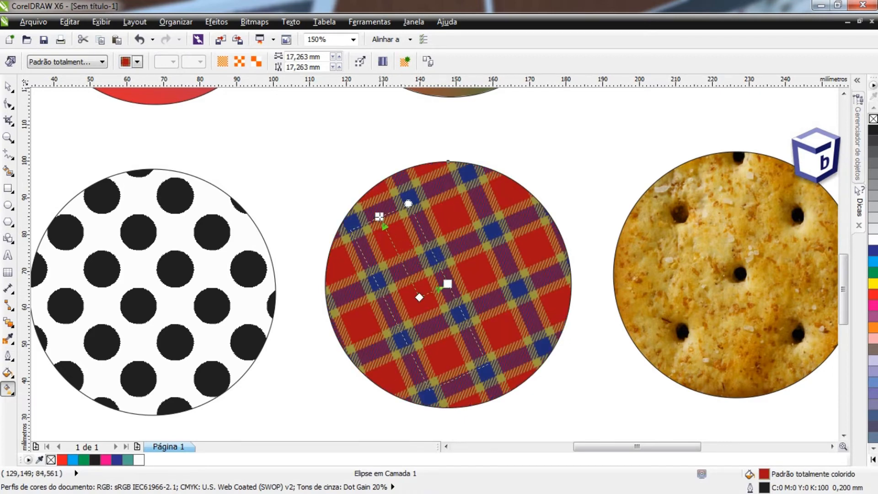
left_click_drag(447, 286, 490, 266)
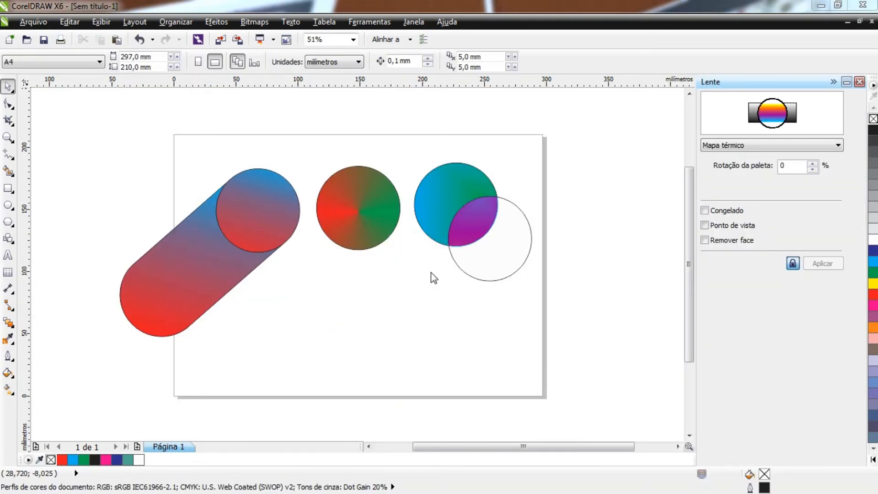
Delete all the objects on and around the page.
left_click(9, 374)
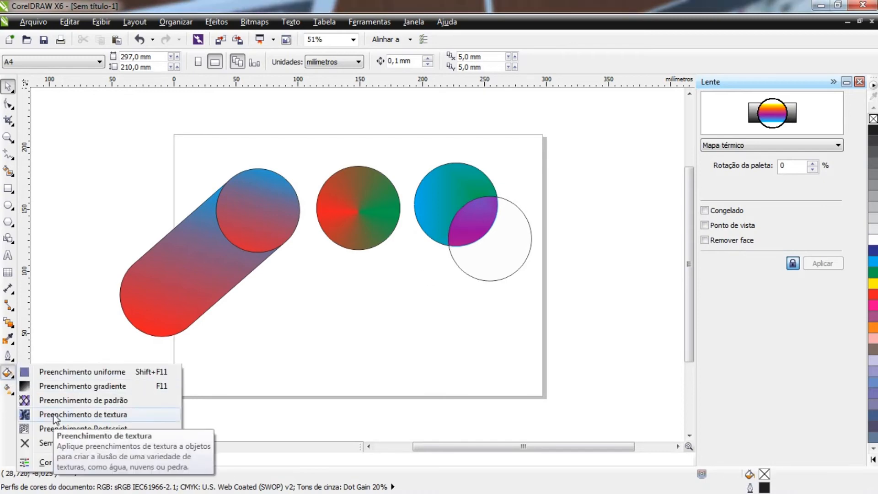
left_click(73, 249)
left_click_drag(101, 101, 603, 383)
key("Delete")
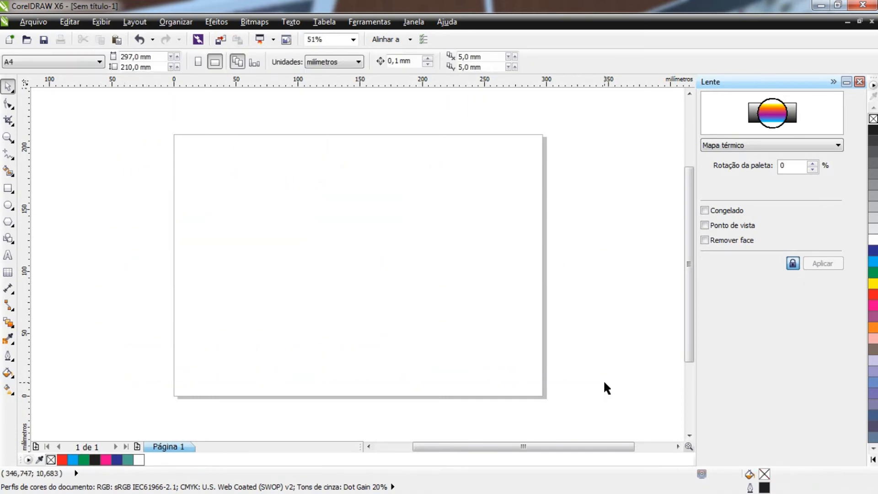
Draw an ellipse about 134 mm wide and 129 mm high in the middle of the page.
left_click(9, 205)
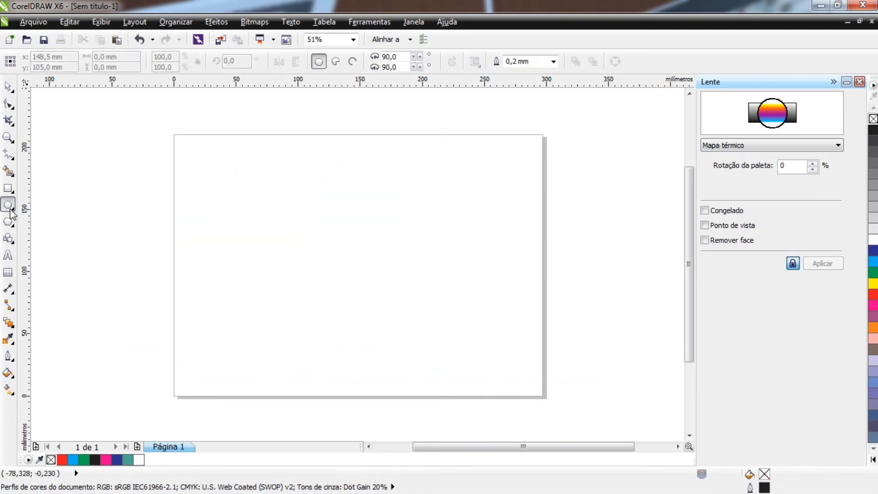
left_click_drag(279, 185, 446, 349)
left_click(8, 86)
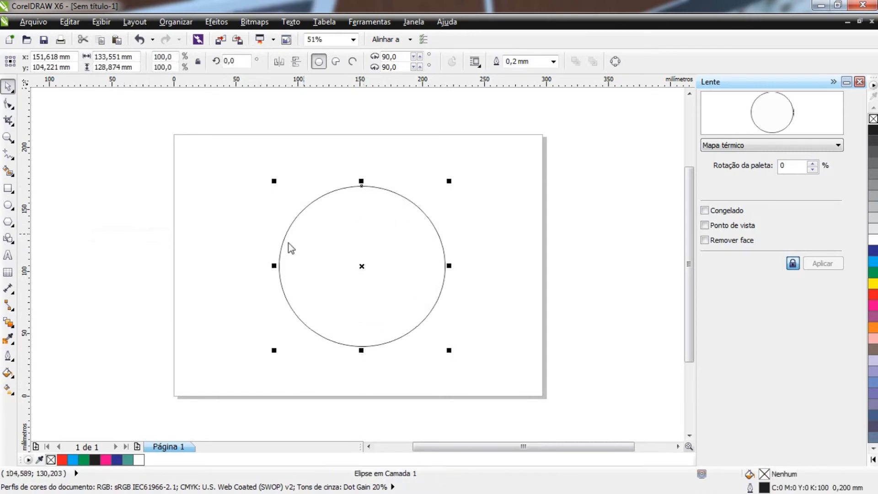
Open the texture fill settings for the ellipse and move the dialog clear of it.
left_click(8, 374)
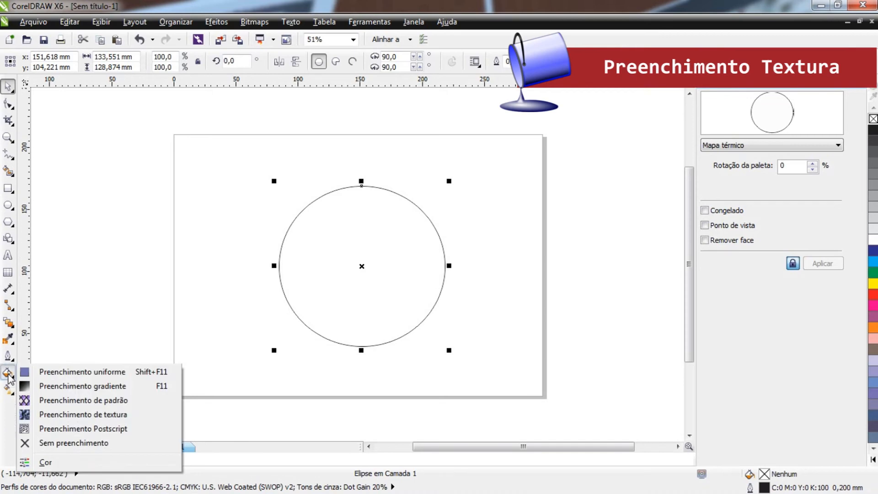
left_click(69, 416)
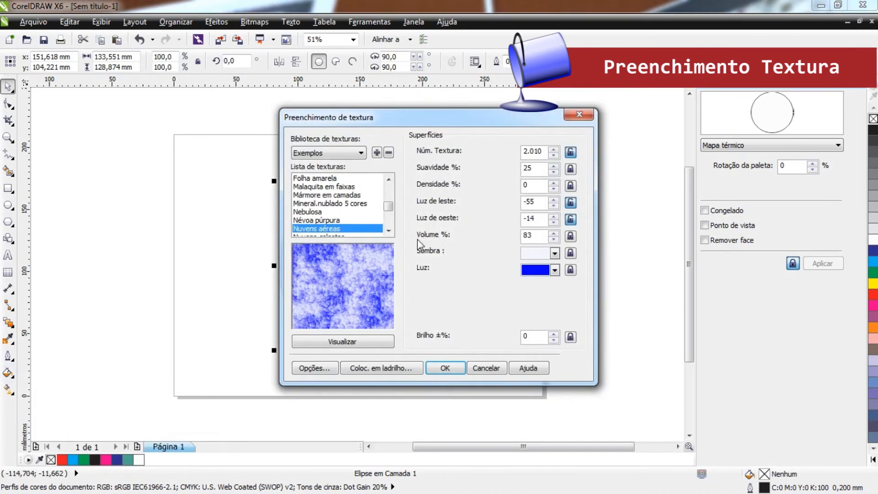
left_click_drag(362, 117, 586, 121)
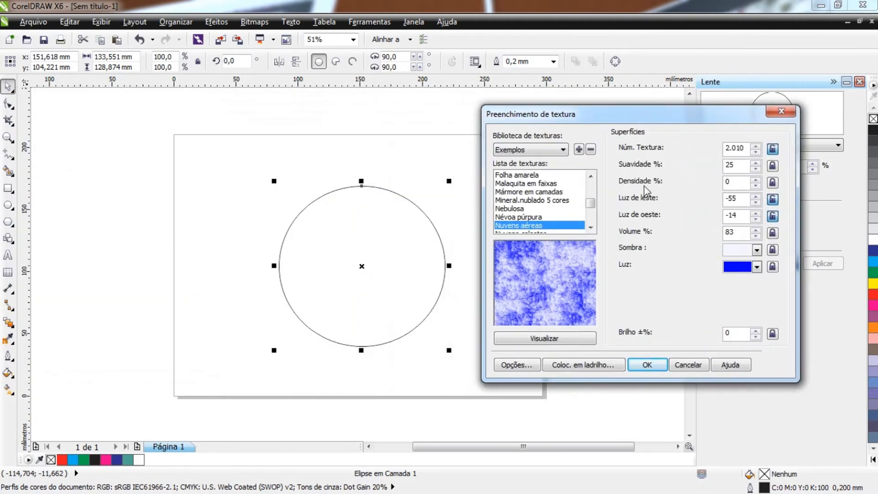
Examine the previews of the Exemplos library's textures from Folha amarela to Nuvens.manhã.
left_click(516, 175)
left_click(518, 184)
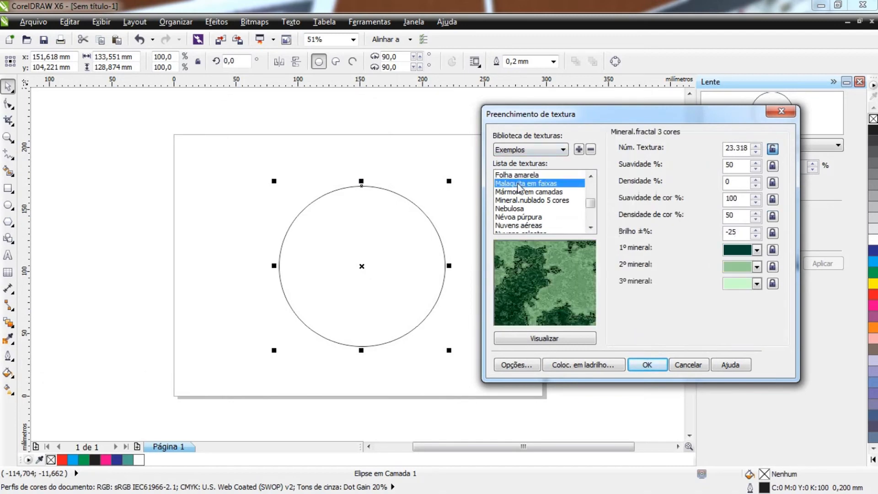
left_click(521, 192)
left_click(523, 202)
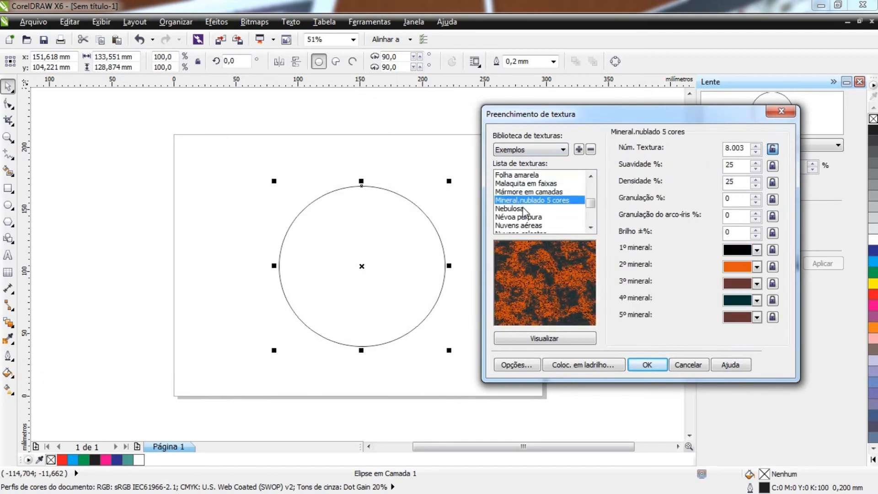
left_click(523, 209)
left_click(521, 216)
left_click(521, 225)
scroll(530, 224, "down", 3)
left_click(537, 209)
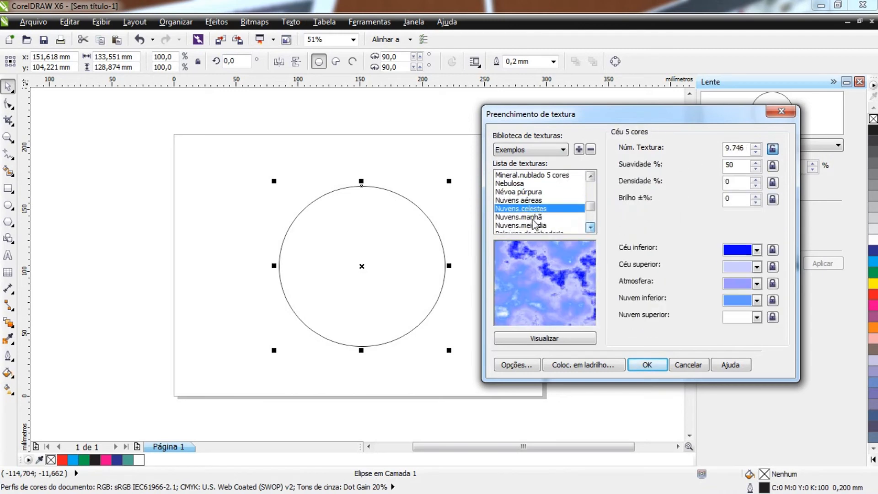
left_click(535, 218)
Switch to the Exemplos 5 library and preview its Blocos de vidro, Calota and Cerâmica vermelha textures.
left_click(563, 151)
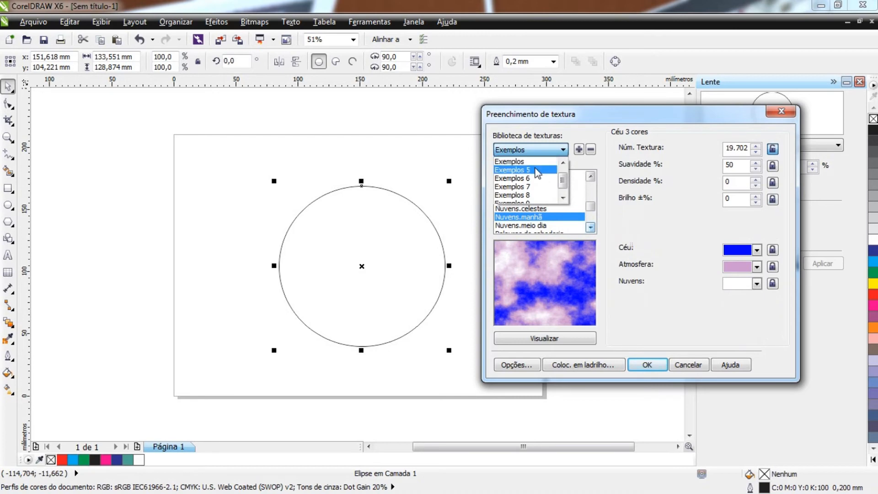
left_click(535, 170)
left_click(531, 201)
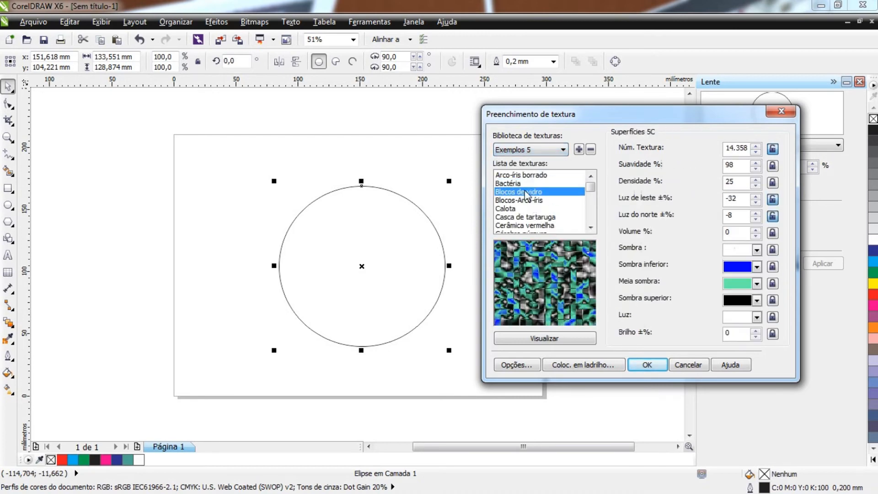
left_click(514, 209)
left_click(515, 225)
Switch the texture library to Estilos.
left_click(536, 147)
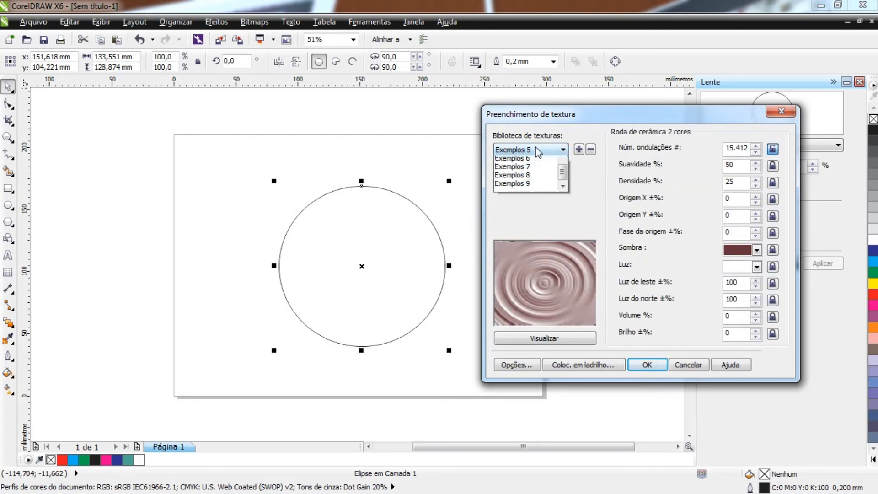
scroll(566, 178, "up", 1)
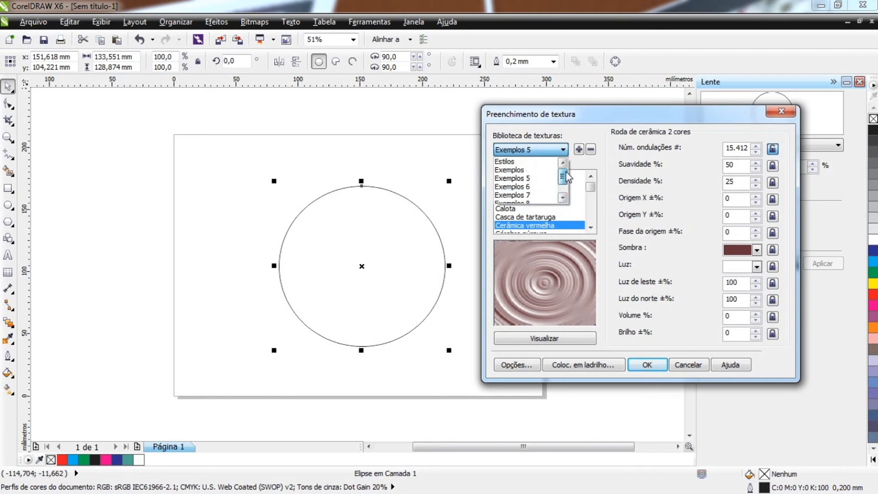
left_click(517, 163)
left_click(562, 149)
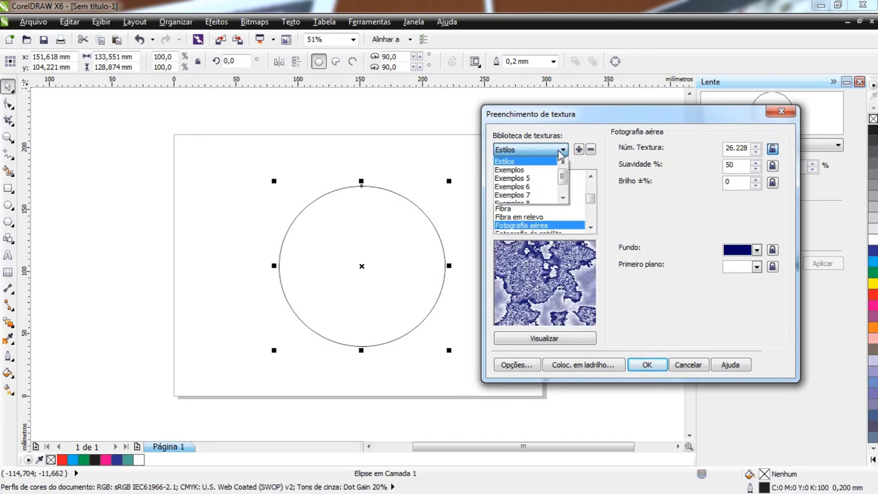
left_click(515, 163)
Choose the Fibra texture, set its texture number to 3 and refresh the preview.
left_click(514, 192)
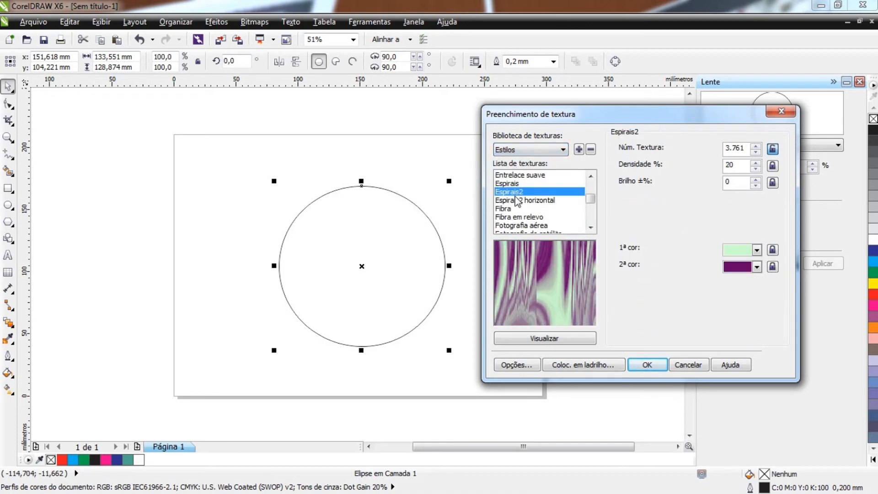
left_click(505, 208)
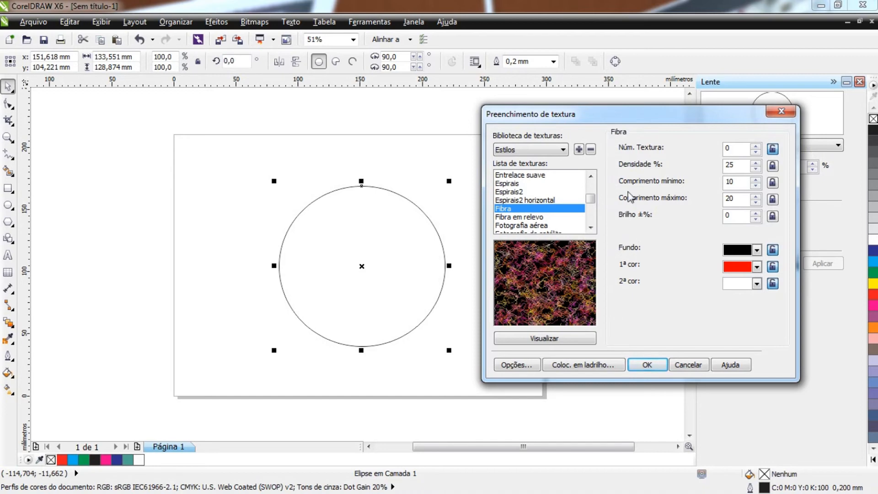
left_click(756, 146)
left_click(566, 339)
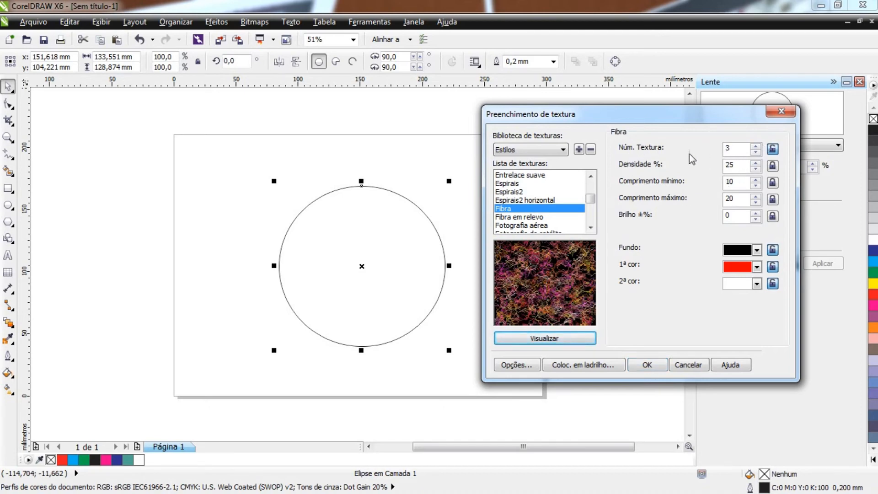
Set the Fibra texture's background colour (Fundo) to yellow and refresh the preview.
left_click(756, 251)
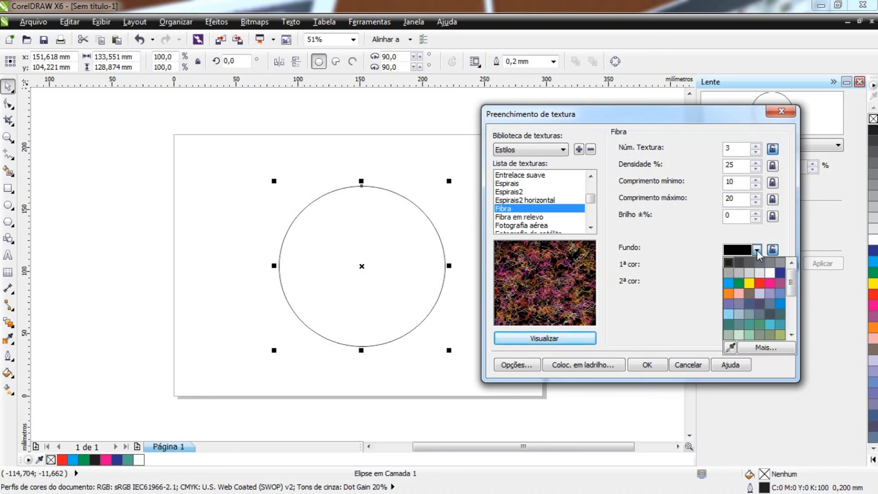
left_click(754, 288)
left_click(709, 277)
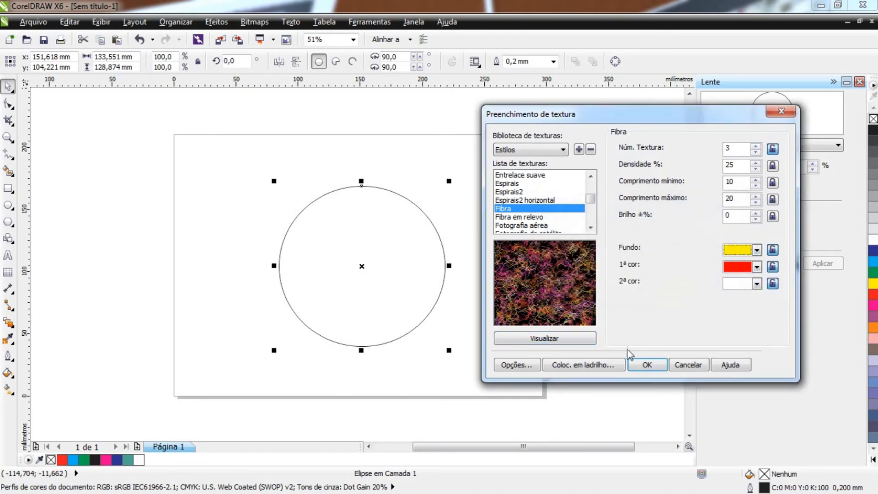
left_click(565, 343)
Set the Fibra texture's first colour (1ª cor) to blue and refresh the preview.
left_click(757, 267)
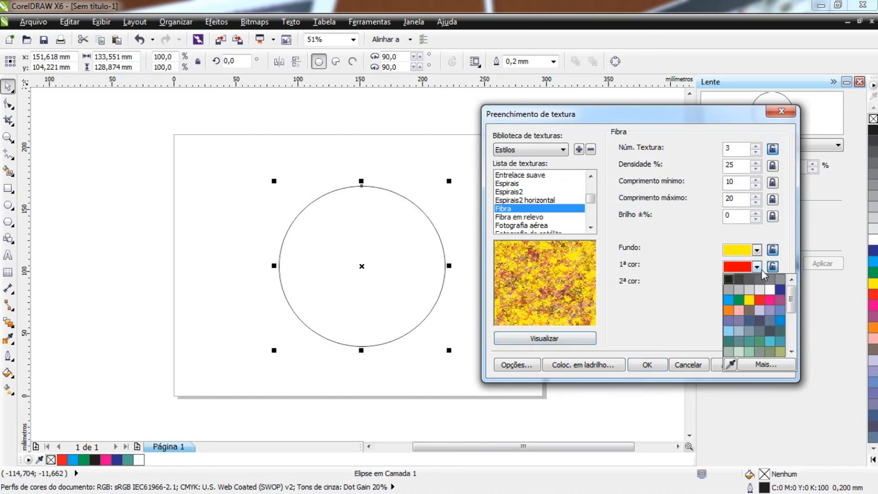
left_click(729, 300)
left_click(709, 278)
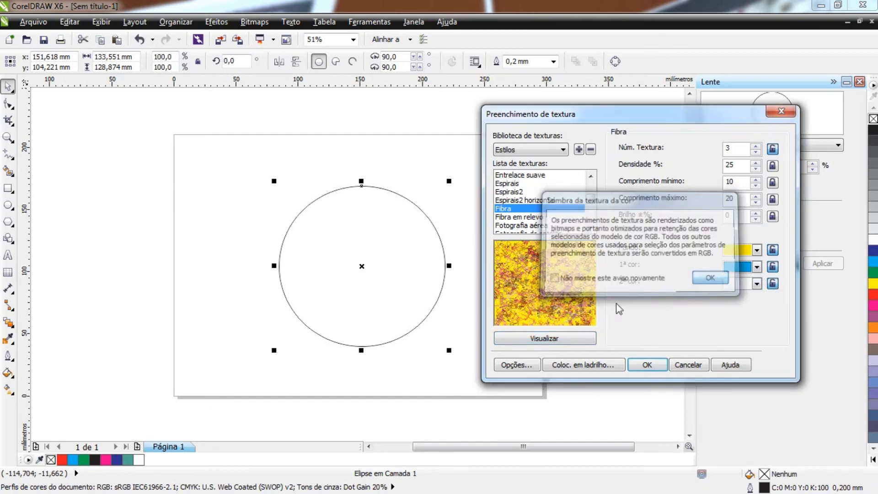
left_click(567, 341)
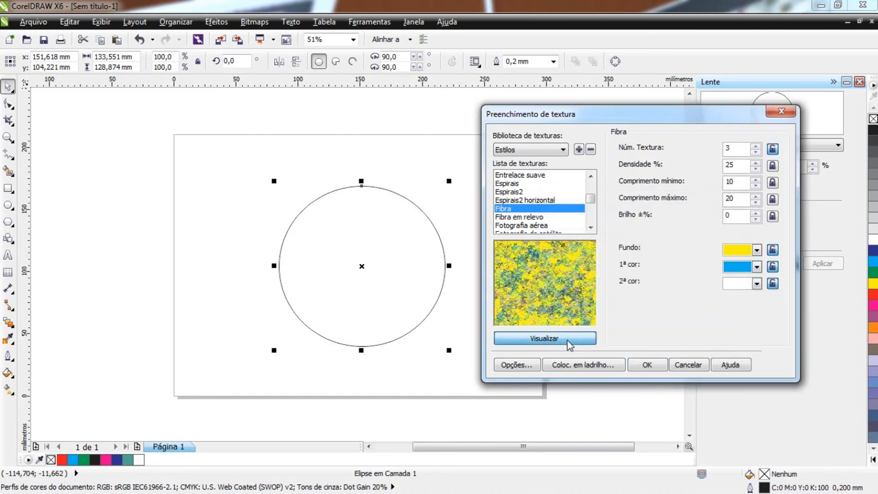
Set the Fibra texture's second colour (2ª cor) to blue and apply the texture fill to the ellipse.
left_click(756, 284)
left_click(730, 317)
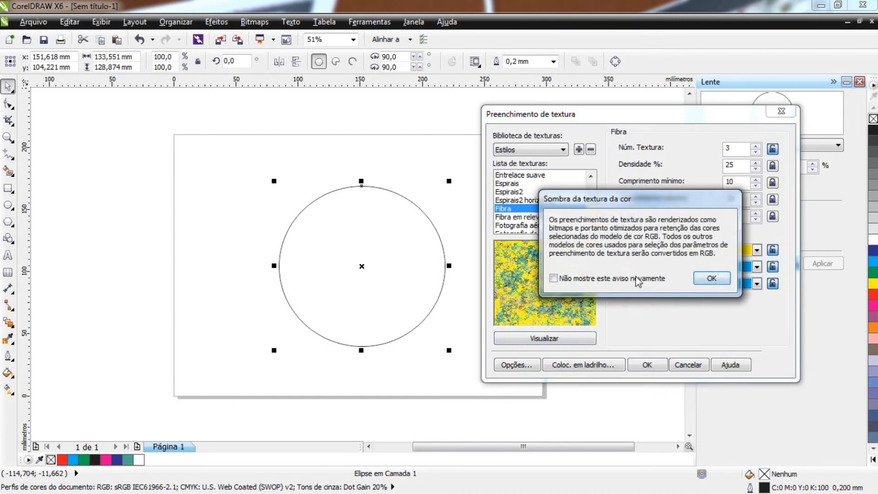
left_click(714, 277)
left_click(564, 342)
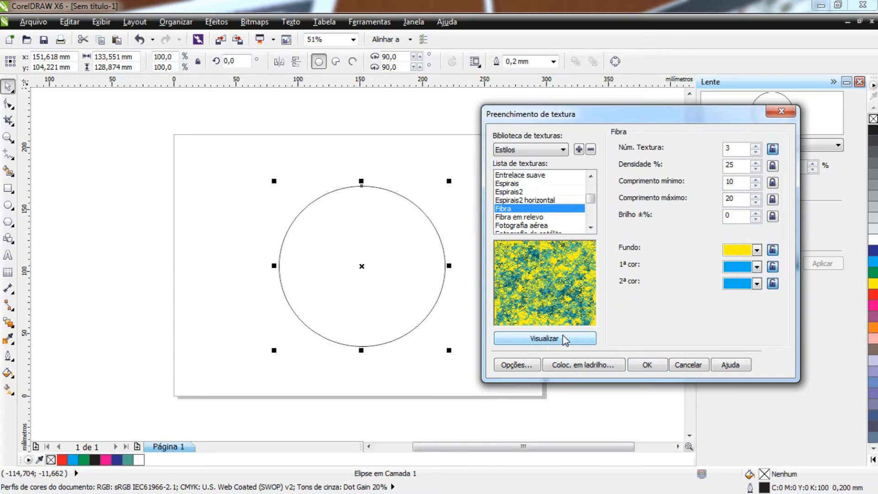
left_click(650, 364)
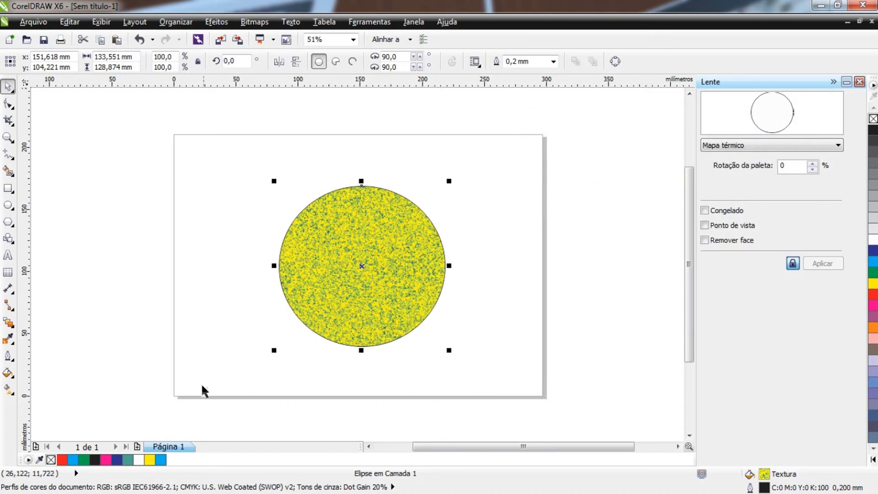
Reopen the ellipse's texture fill settings, switch to the Exemplos 6 library and preview several textures, including Eclipse do sol and Hall da chama.
left_click(10, 375)
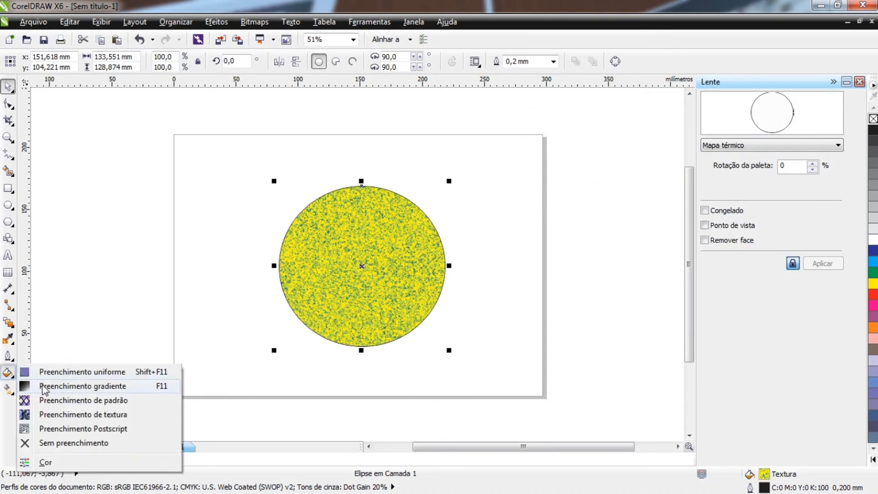
left_click(76, 415)
left_click(324, 151)
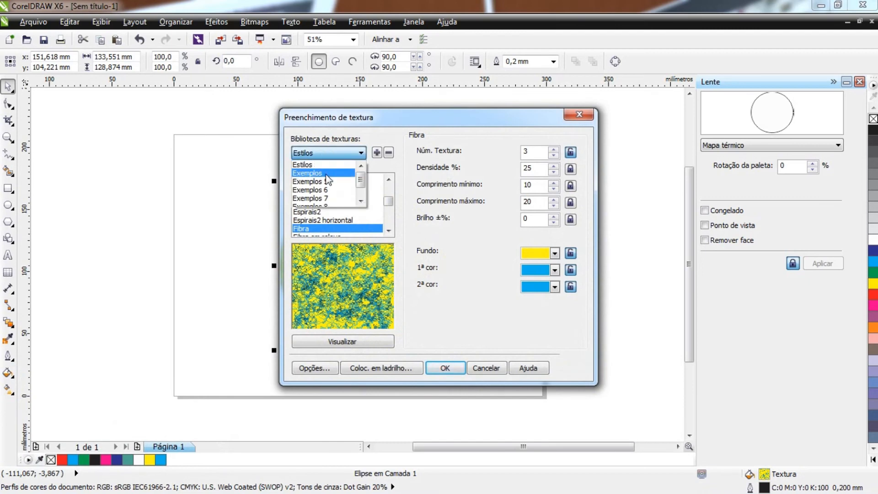
left_click(327, 191)
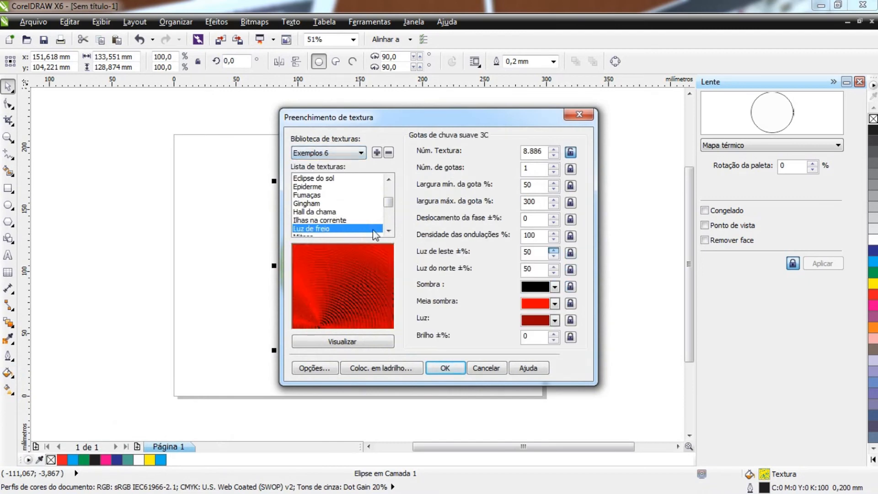
left_click(314, 212)
left_click(312, 203)
left_click(312, 179)
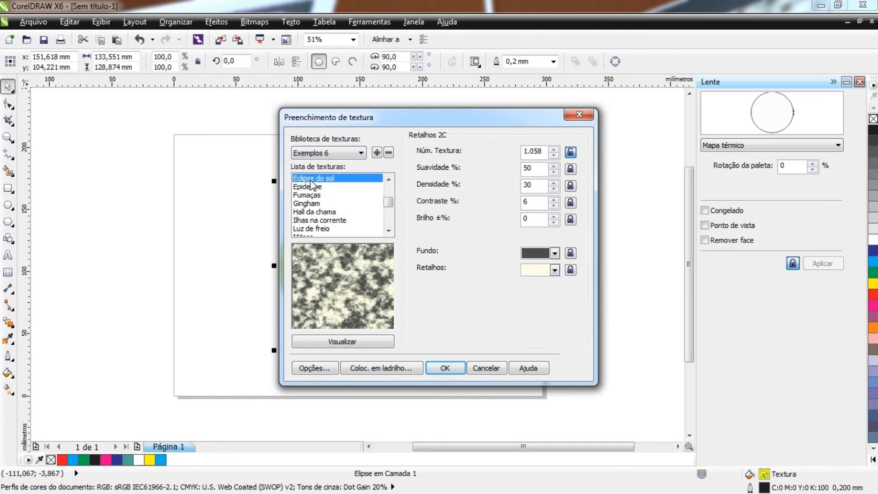
left_click(310, 220)
left_click(311, 211)
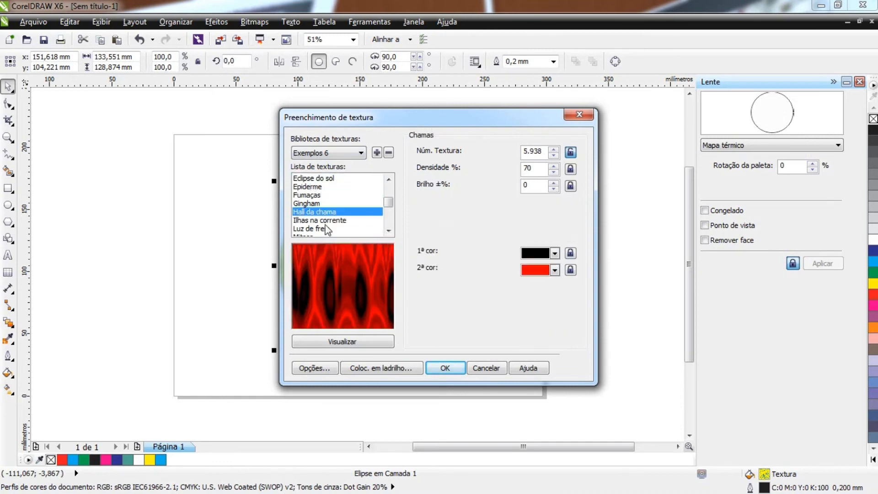
Choose the Ondulação da tarde texture from the Exemplos 6 library.
left_click(388, 230)
left_click(389, 230)
left_click(389, 230)
left_click(388, 230)
left_click(388, 230)
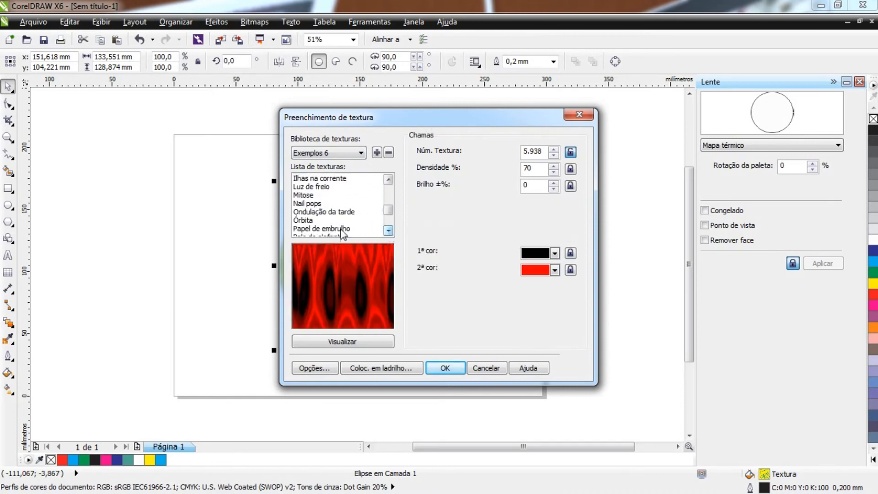
left_click(310, 213)
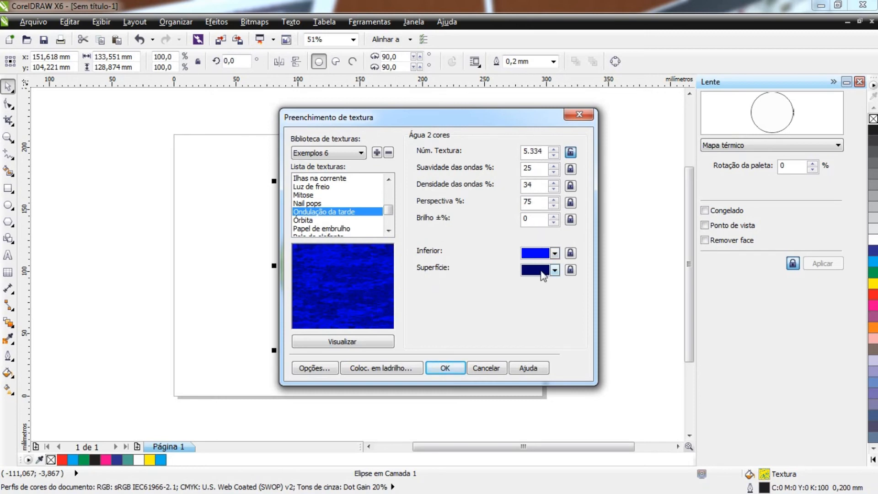
Set the Ondulação da tarde texture's lower colour (Inferior) to green and refresh the preview.
left_click(555, 253)
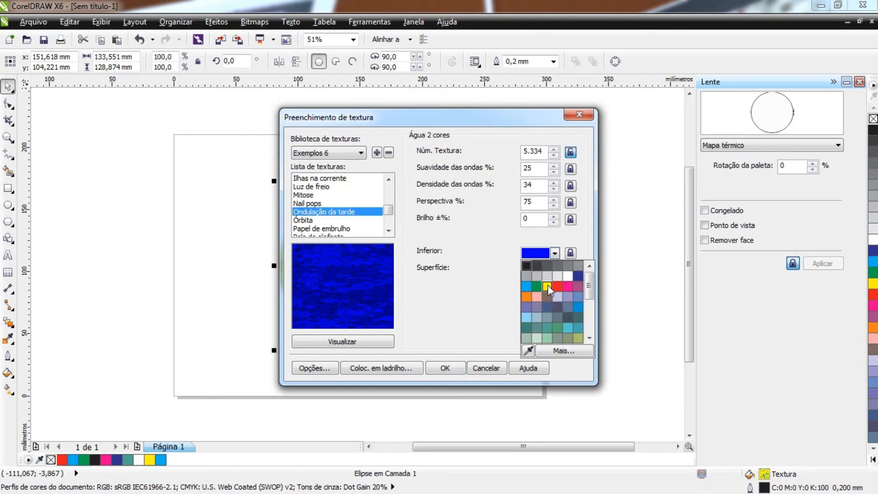
left_click(536, 284)
left_click(512, 281)
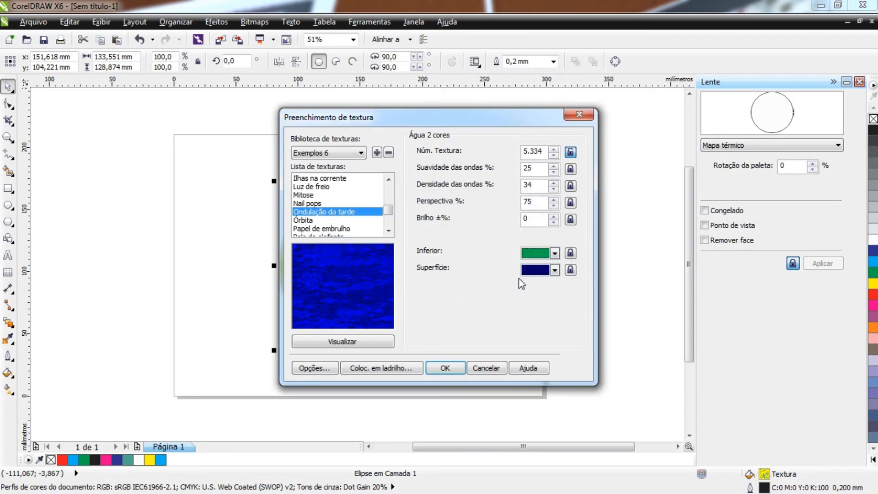
left_click(343, 346)
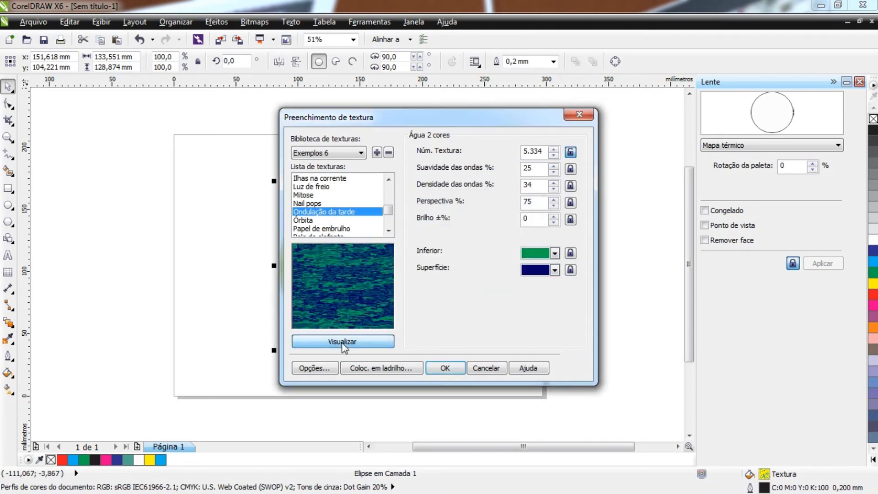
Set the texture's surface colour (Superfície) to yellow, refresh the preview and apply the fill to the ellipse.
left_click(554, 270)
left_click(547, 303)
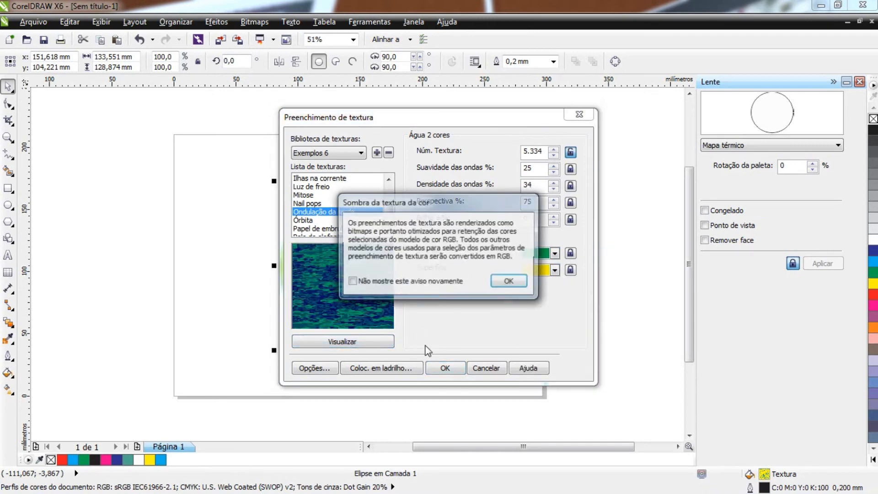
left_click(508, 282)
left_click(353, 346)
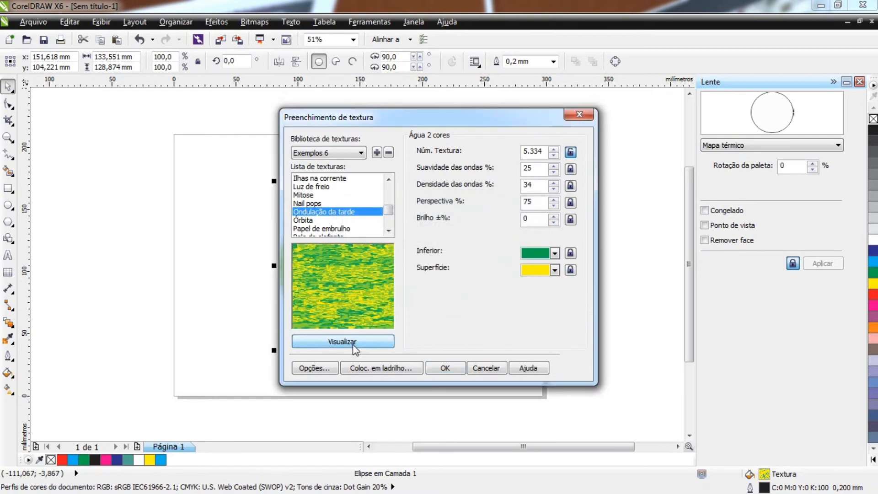
left_click(450, 366)
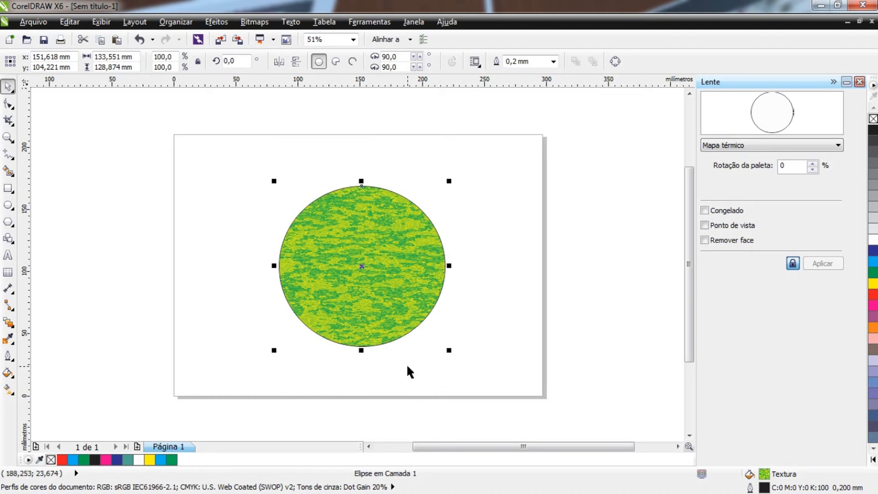
Start an Extrusion effect (Extrusão) on the blue-to-red gradient circle, with the vanishing point straight below it.
mouse_move(18, 492)
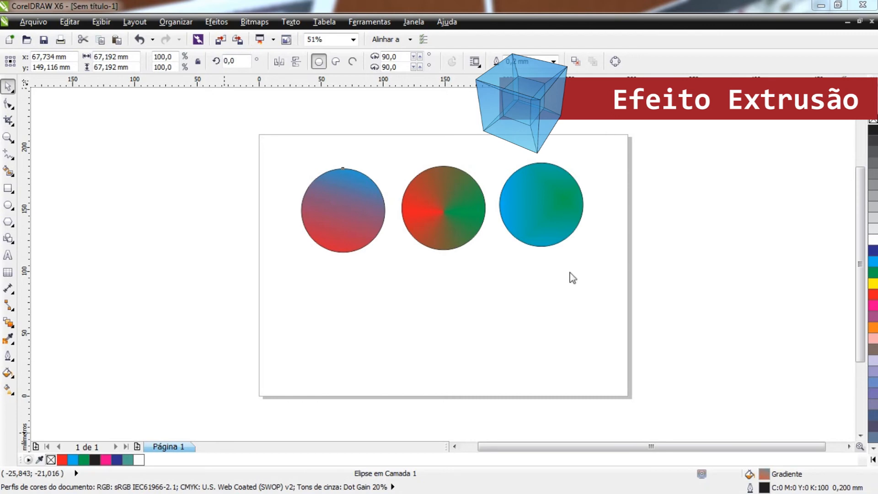
left_click(353, 210)
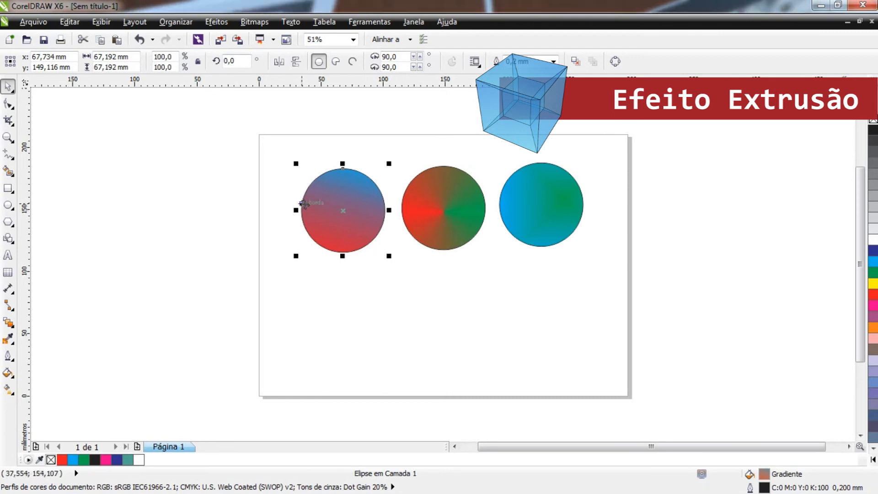
left_click(217, 22)
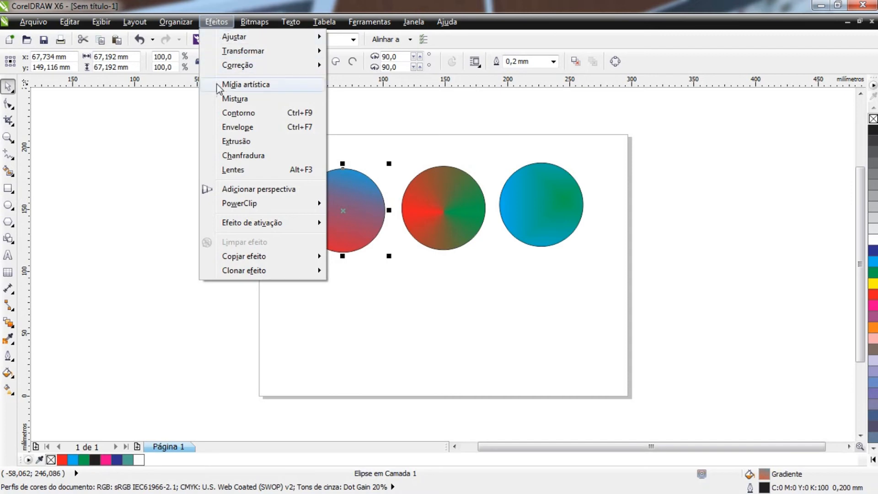
left_click(236, 141)
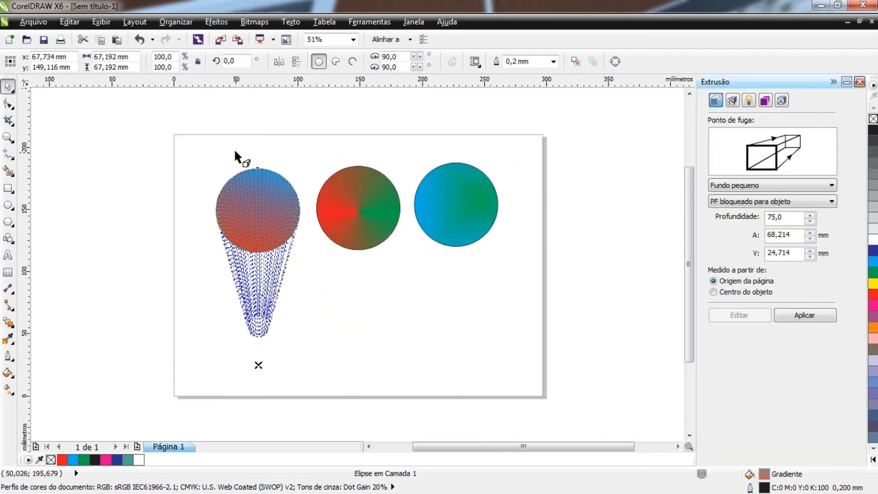
mouse_move(258, 364)
left_mouse_down()
mouse_move(307, 344)
mouse_move(233, 299)
mouse_move(192, 249)
mouse_move(155, 169)
mouse_move(131, 163)
mouse_move(263, 350)
mouse_move(259, 365)
left_mouse_up()
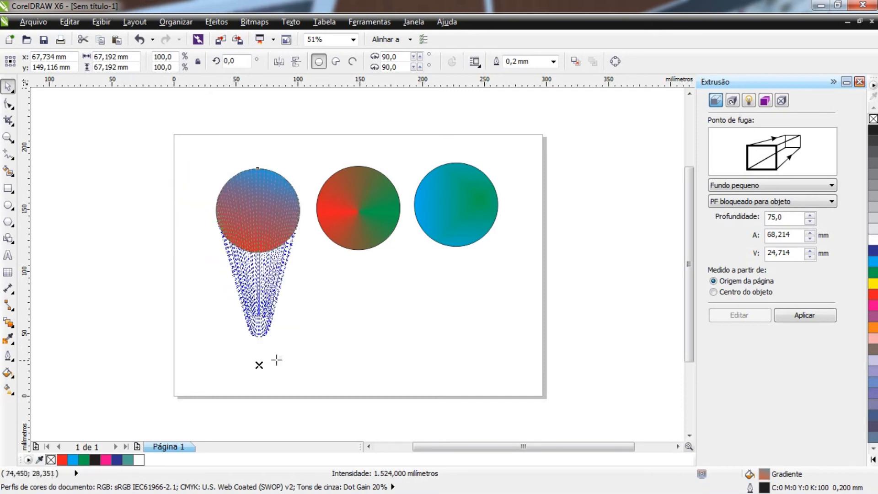
Preview the extrusion types Fundo paralelo, Frente grande and Frente pequena on the blue-to-red circle.
left_click(741, 186)
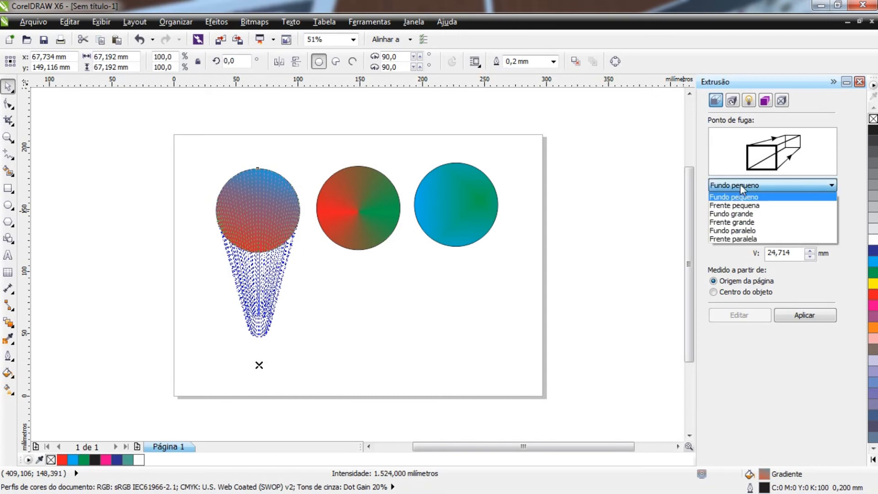
left_click(731, 231)
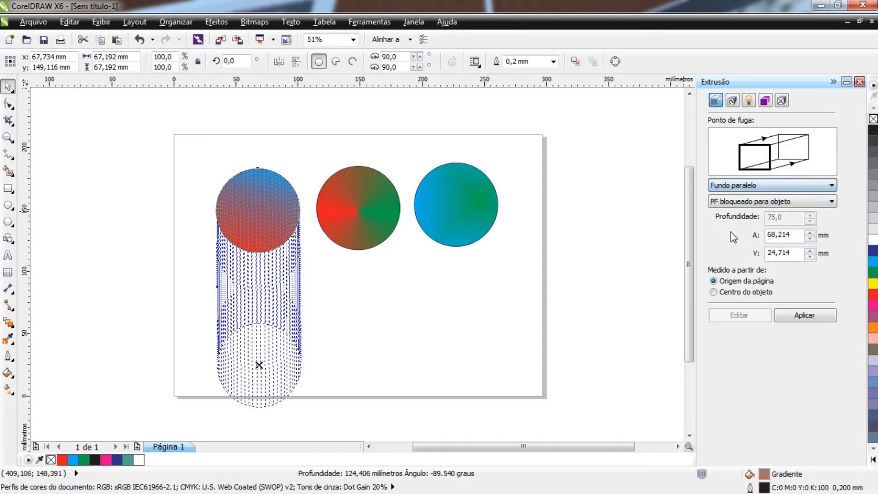
left_click(734, 185)
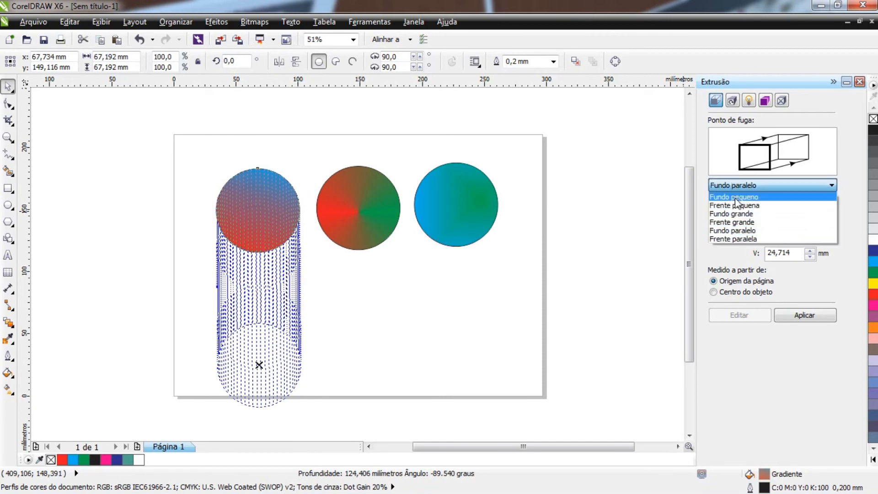
left_click(734, 222)
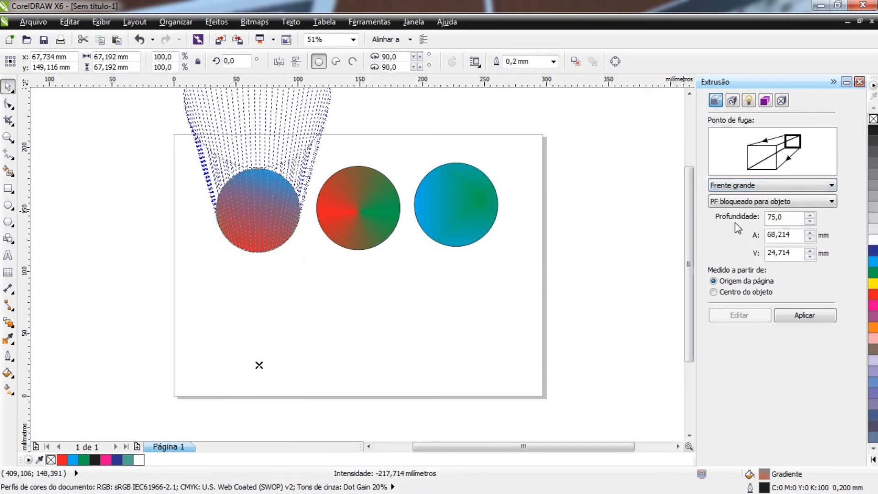
left_click(740, 185)
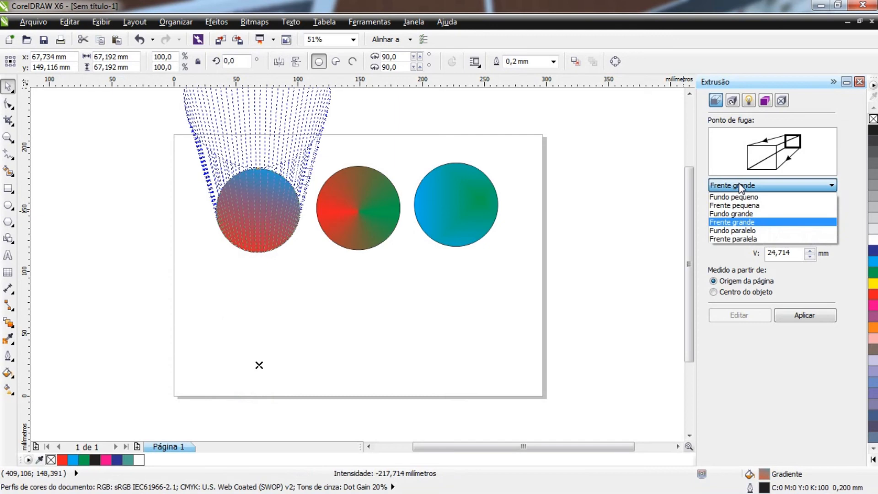
left_click(741, 205)
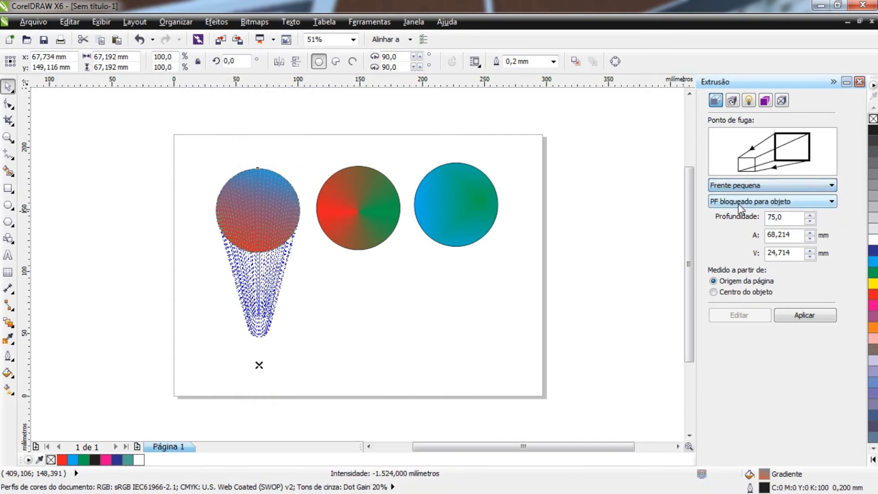
Set the extrusion type to Fundo paralelo and apply it to the blue-to-red circle.
left_click(740, 185)
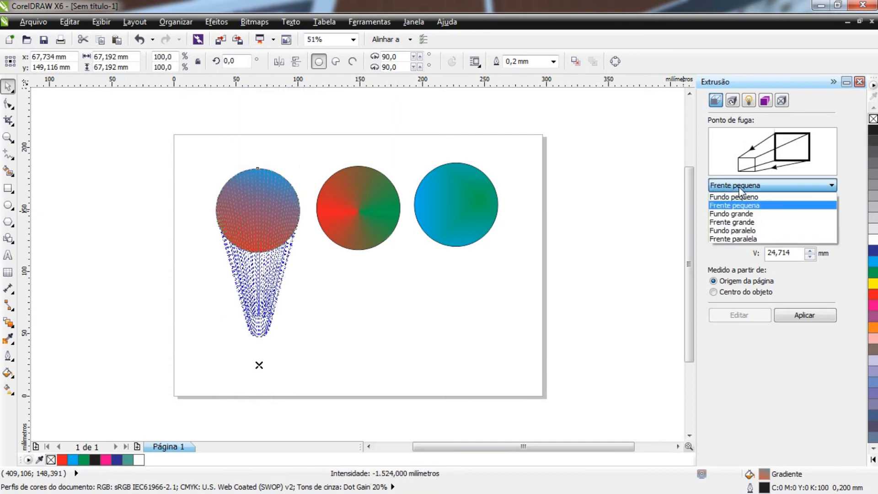
left_click(741, 231)
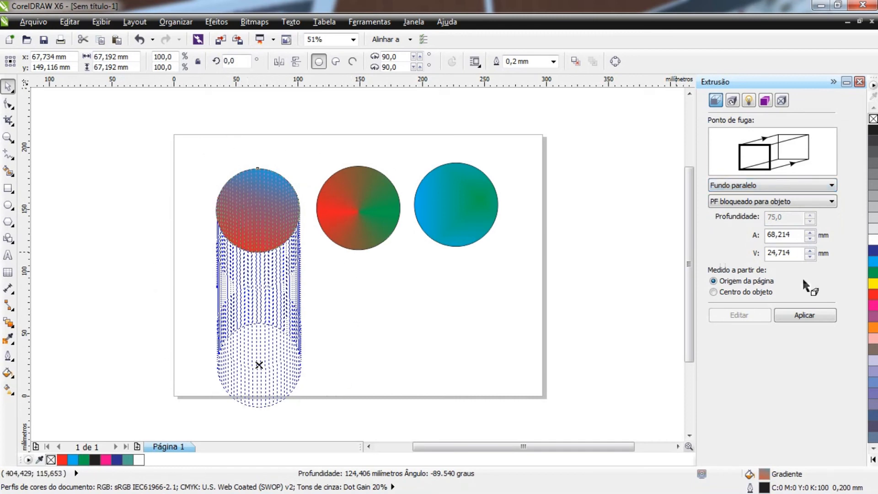
left_click(805, 316)
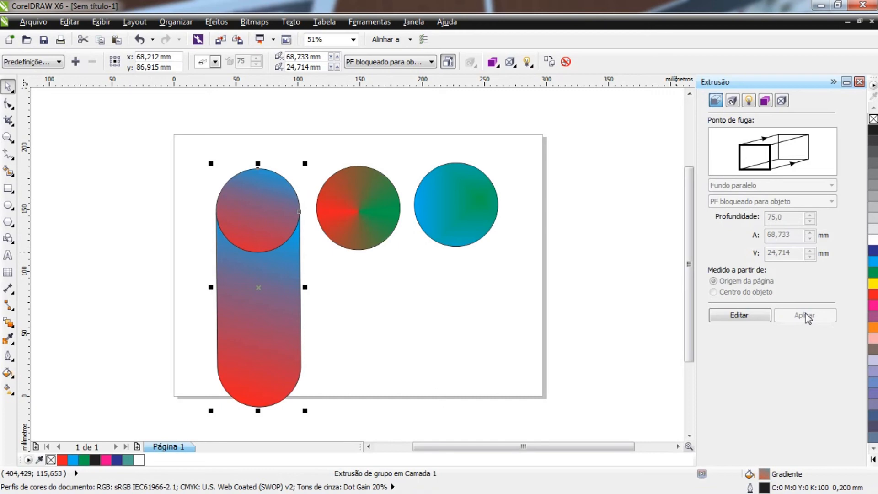
Edit the extrusion so it runs diagonally down-left, with its vanishing point at about -9.7 mm horizontally and 81.4 mm vertically, and apply it.
left_click(748, 318)
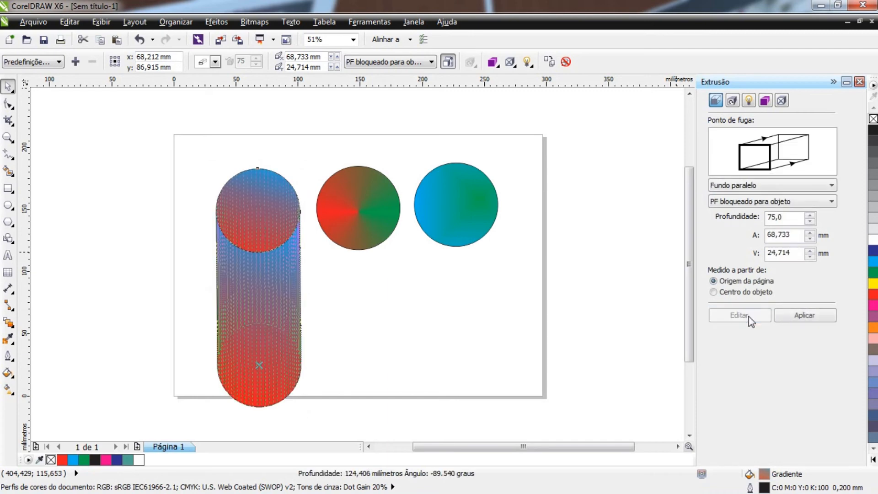
left_click_drag(259, 364, 161, 294)
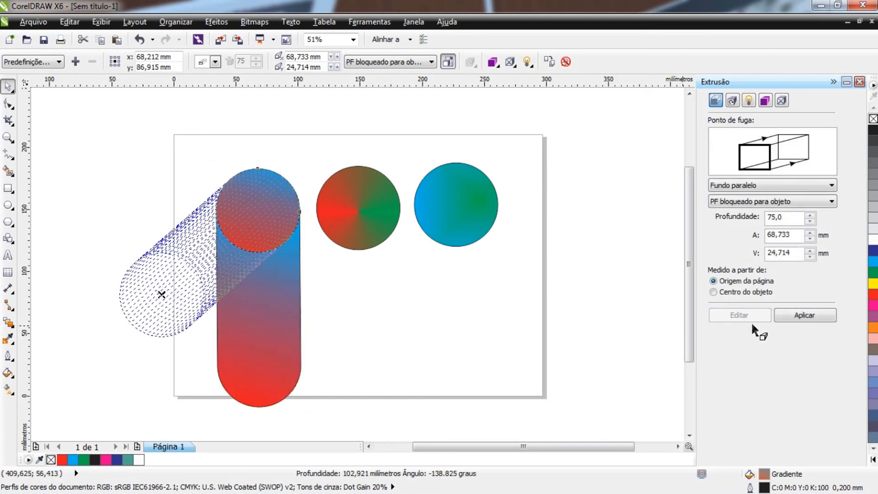
left_click(801, 315)
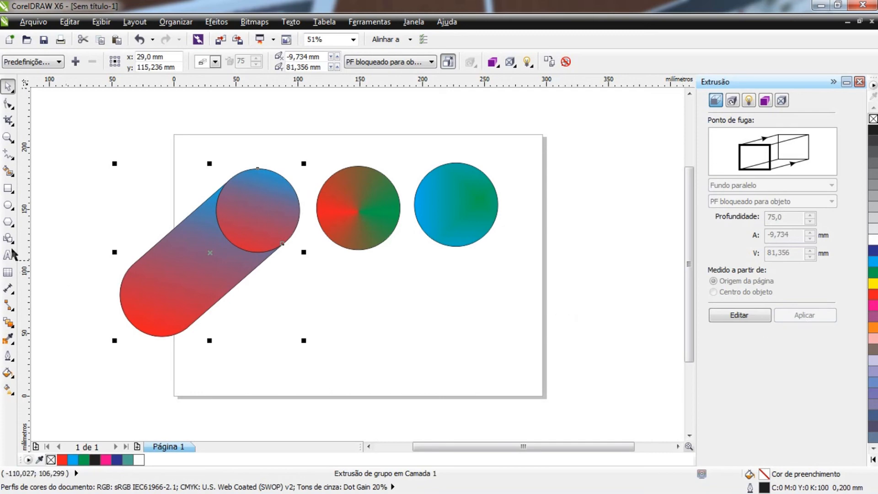
Draw an unfilled ellipse about 67 by 68 mm below the blue-green circle.
left_click(374, 369)
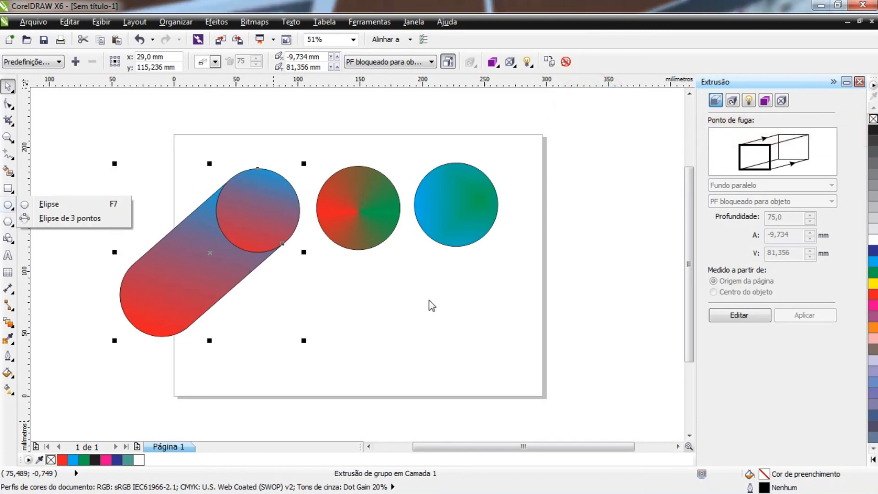
left_click(39, 204)
left_click_drag(440, 271, 524, 357)
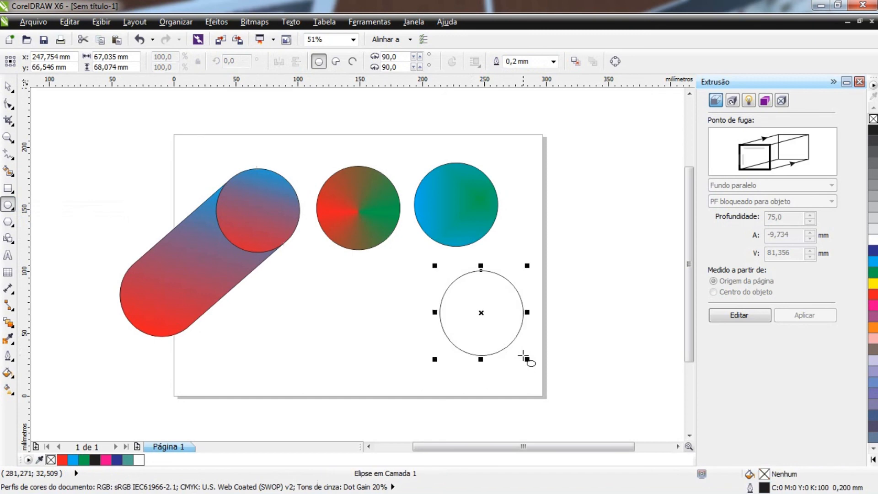
left_click(7, 87)
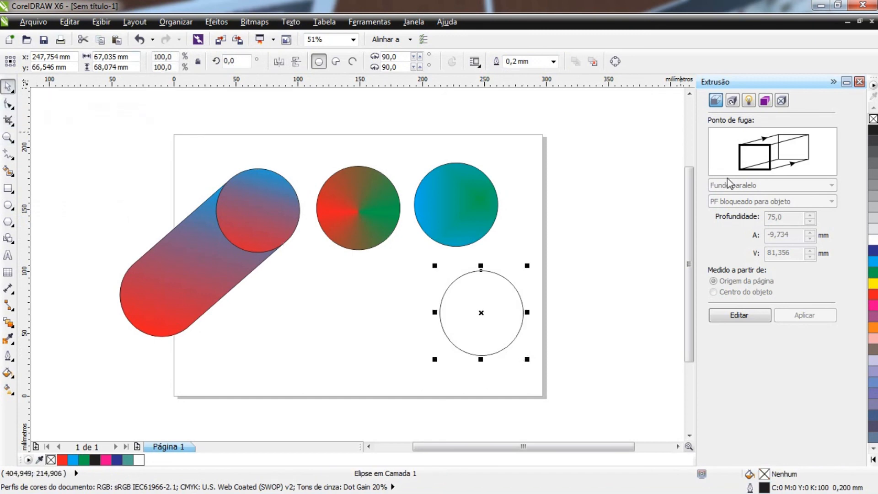
Apply the Olho de peixe lens effect to the unfilled ellipse and move it over the blue-green circle's lower-right edge.
left_click(860, 81)
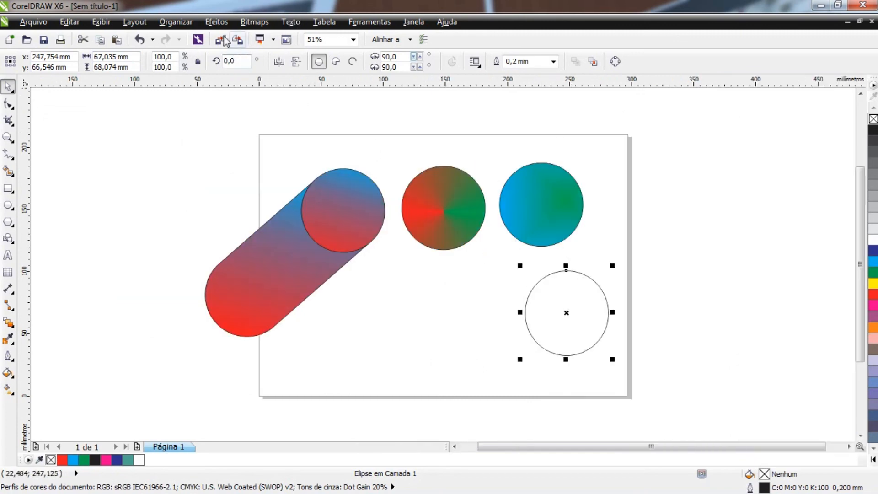
left_click(209, 23)
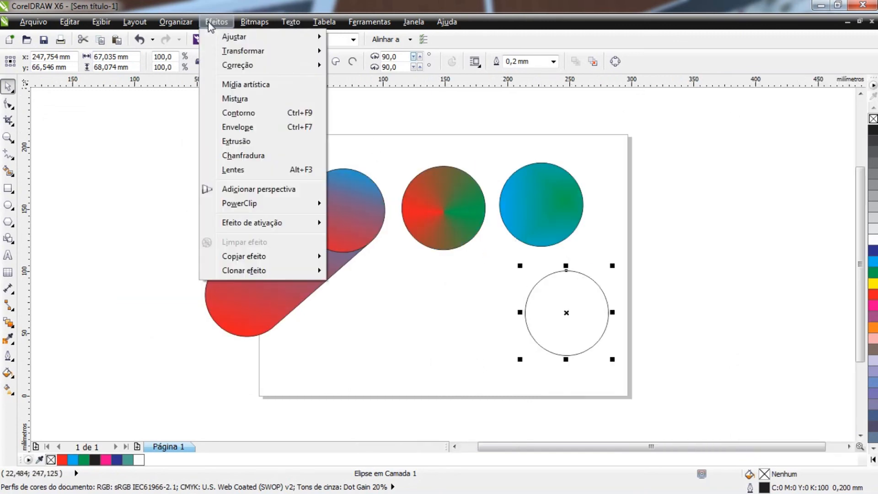
left_click(246, 167)
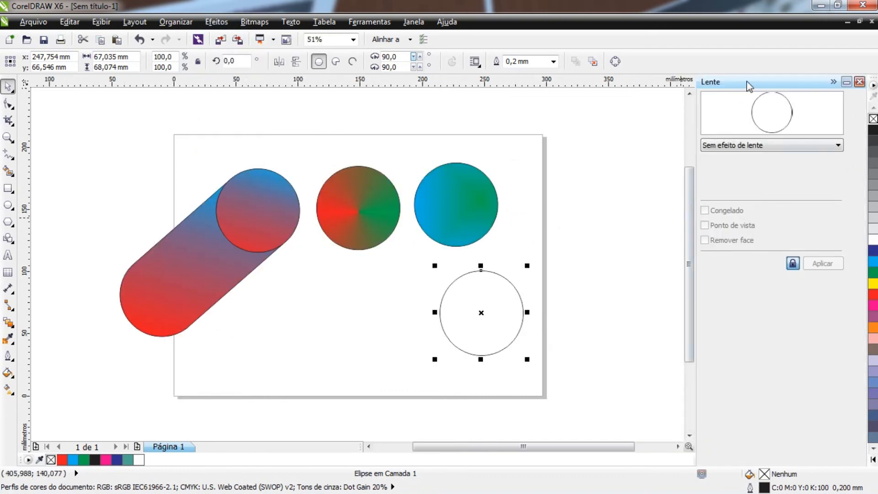
left_click(745, 146)
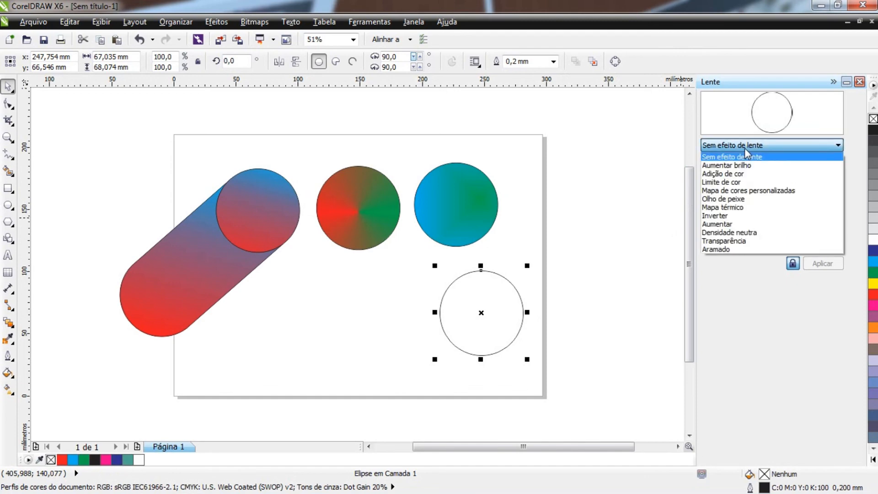
left_click(740, 199)
left_click_drag(483, 332, 511, 251)
Raise the fisheye lens rate to 215% and reposition the ellipse at about X 263 mm, Y 115 mm, overlapping the blue-green circle.
left_click(812, 163)
left_click(812, 163)
left_click(812, 163)
left_click(812, 163)
left_click(812, 163)
left_click(811, 163)
left_click(812, 163)
left_click(812, 164)
left_click(812, 163)
left_click(812, 164)
left_click(812, 163)
left_click_drag(520, 245, 511, 270)
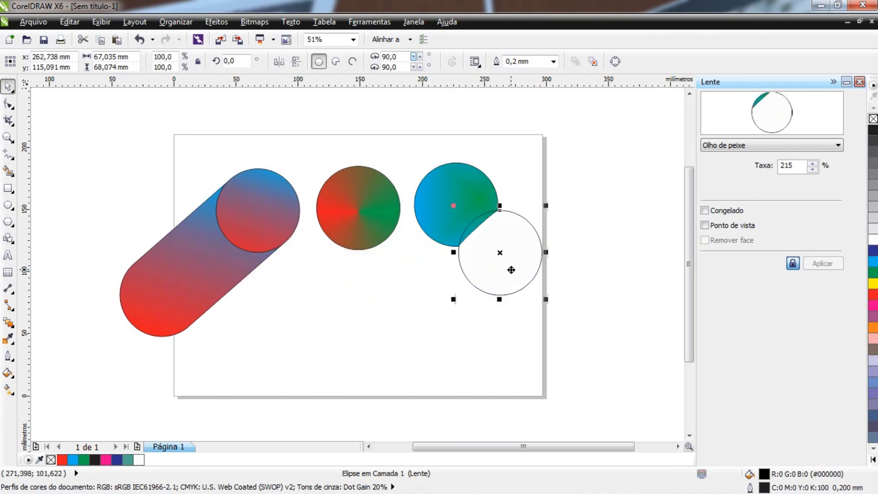
Try the Limite de cor lens on the ellipse and switch to Adição de cor with yellow as the lens colour.
left_click(839, 145)
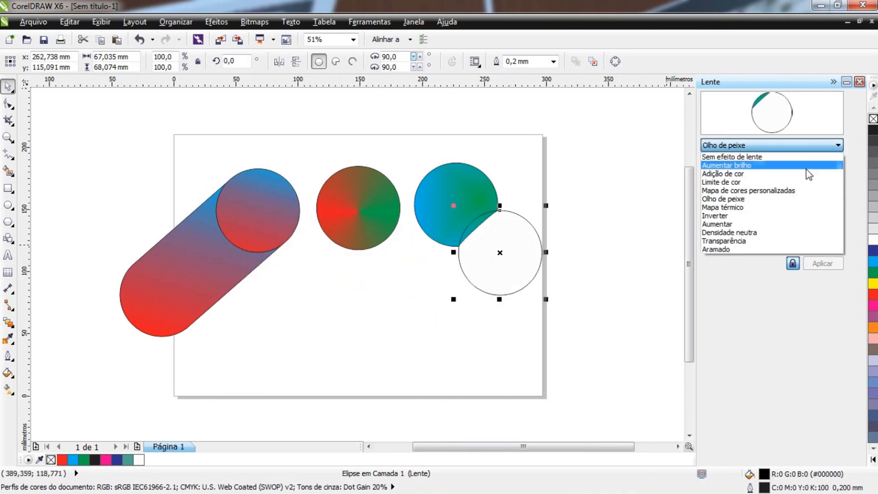
left_click(798, 183)
left_click(838, 145)
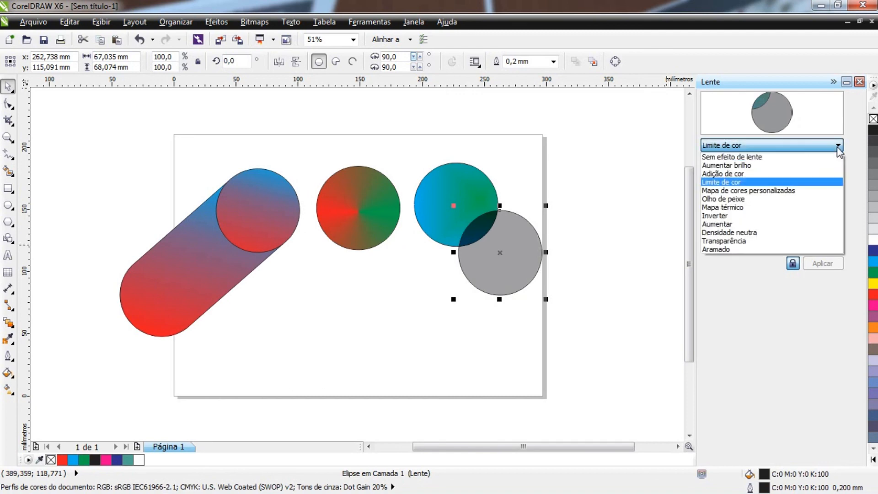
left_click(809, 179)
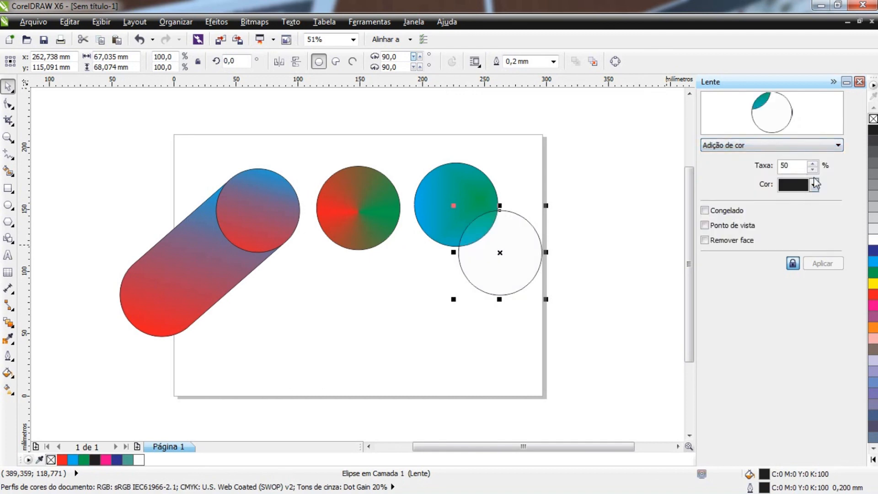
left_click(814, 184)
left_click(803, 220)
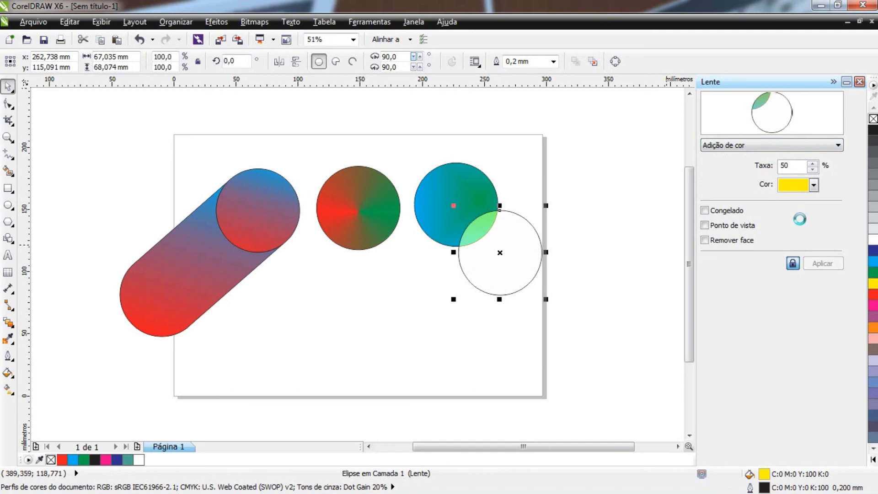
Change the ellipse's lens effect to Transparência.
left_click(837, 145)
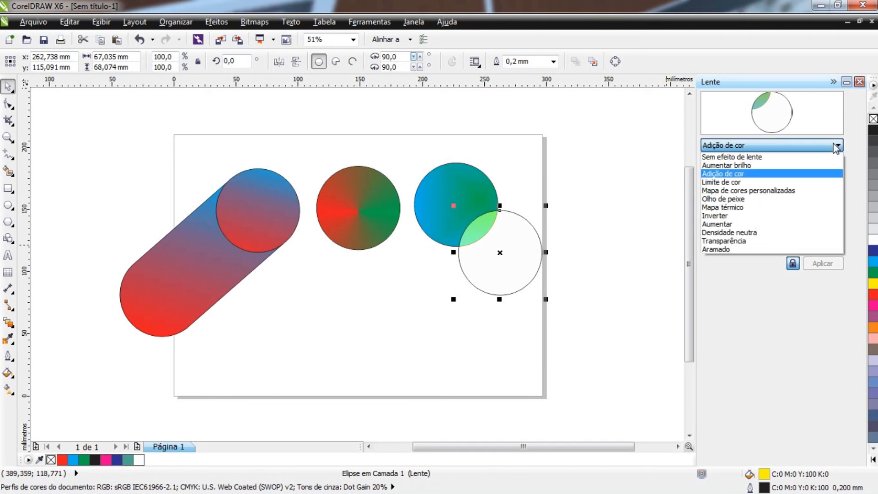
left_click(750, 241)
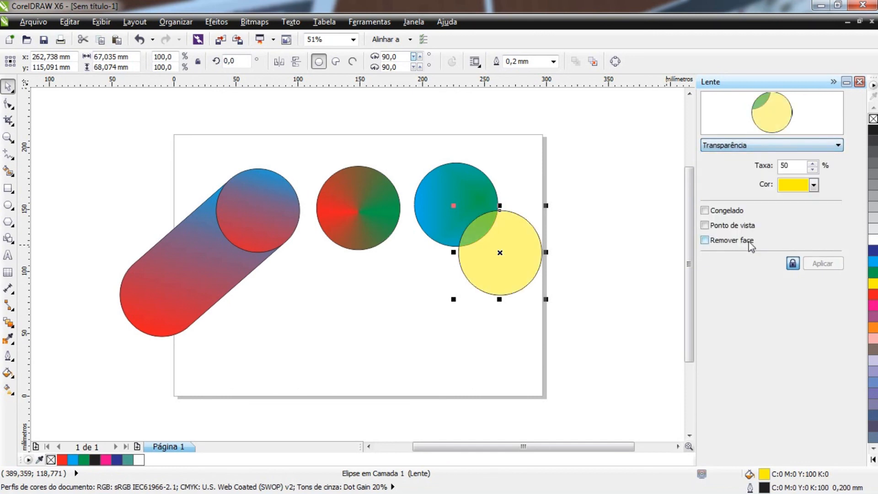
left_click(836, 145)
left_click(836, 145)
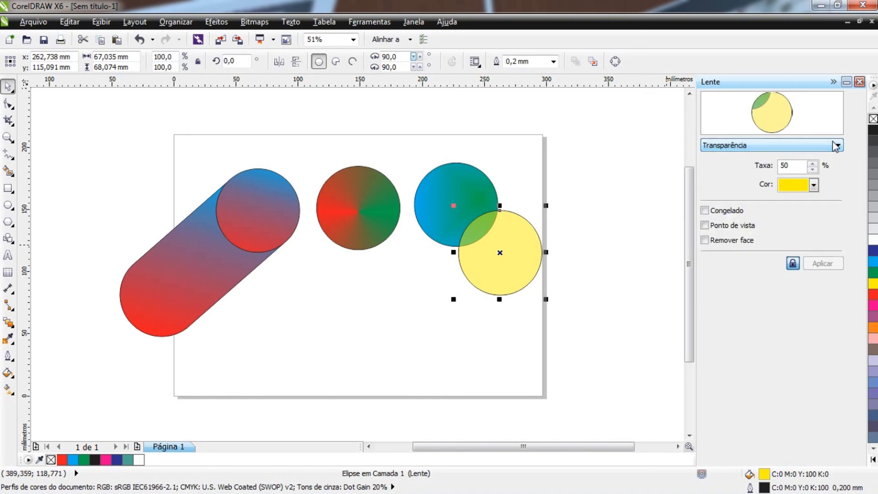
Set the ellipse's lens to Aumentar at 2.3x and move it to about X 254 mm, Y 127 mm, further over the blue-green circle.
left_click(806, 149)
left_click(720, 223)
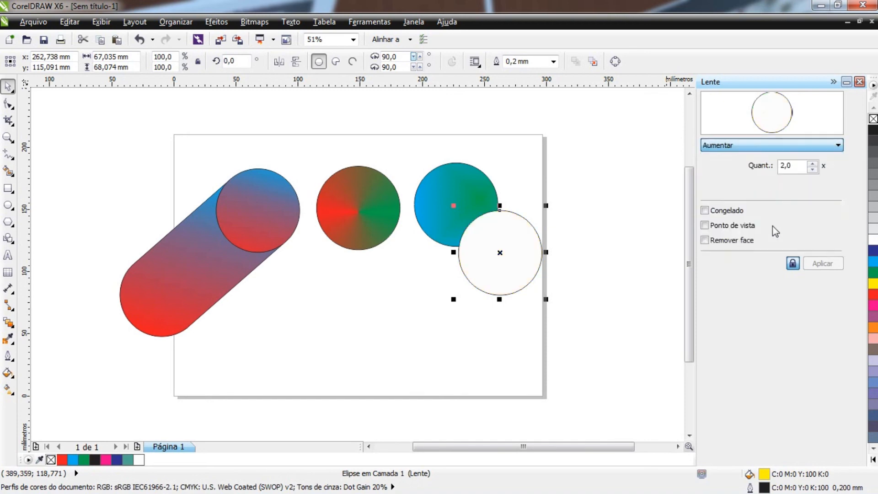
left_click(811, 163)
left_click(812, 162)
left_click(812, 163)
left_click(515, 269)
left_click_drag(514, 269, 495, 258)
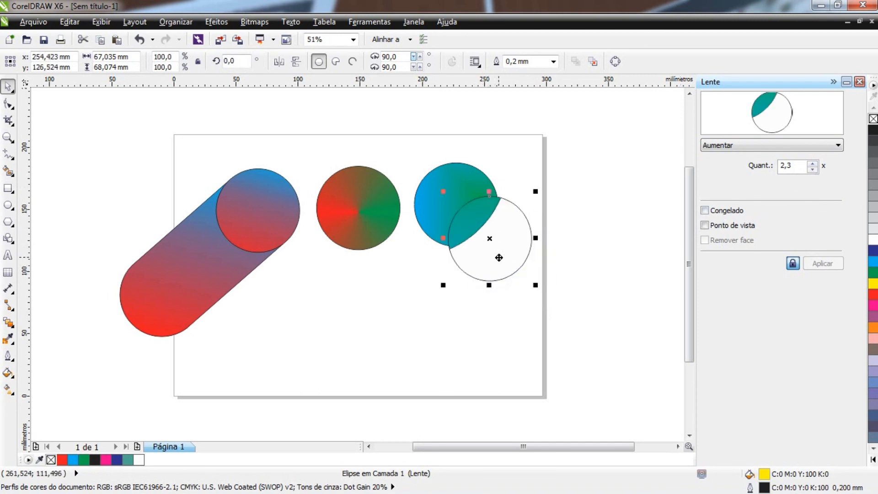
Try the Inverter lens on the ellipse and replace it with the Mapa térmico lens.
left_click(840, 146)
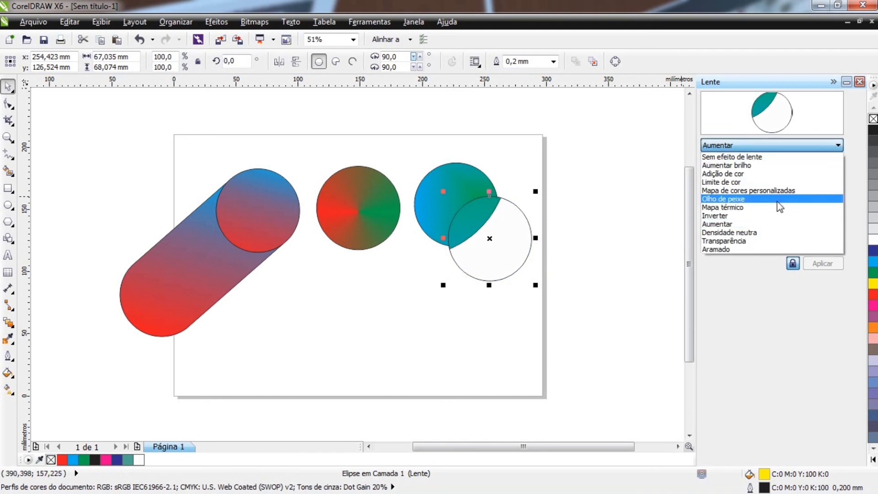
left_click(773, 216)
left_click(836, 146)
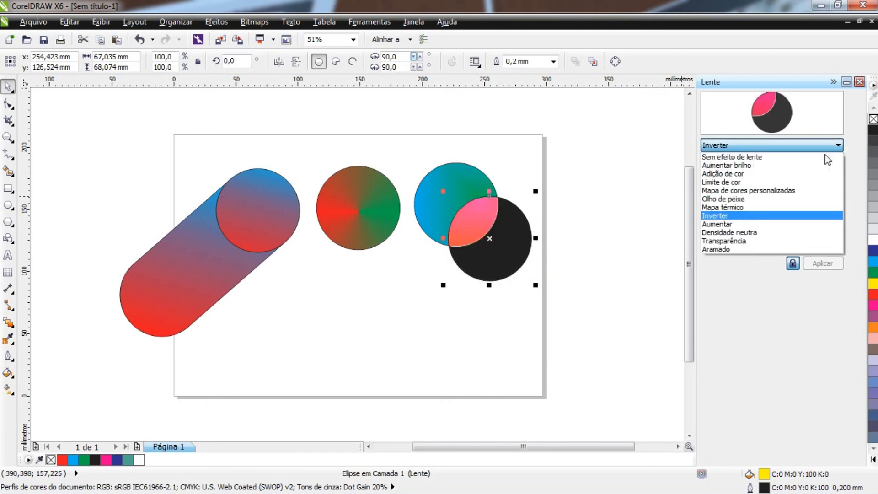
left_click(803, 214)
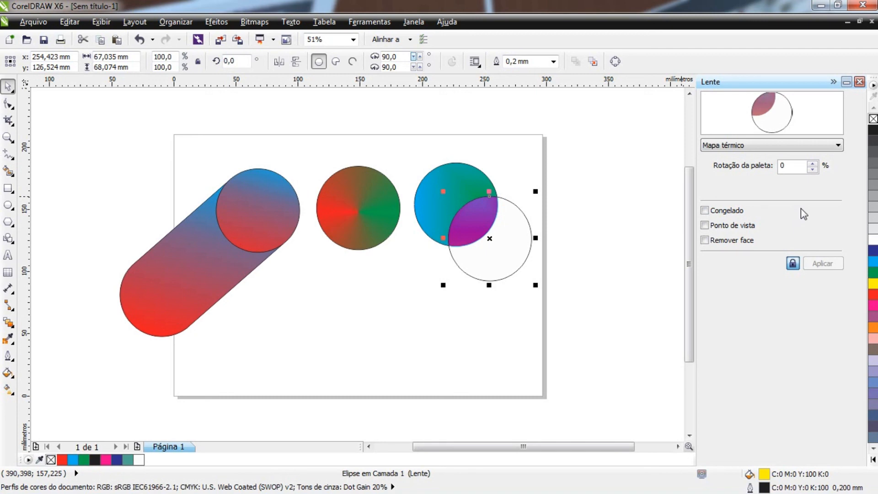
mouse_move(110, 488)
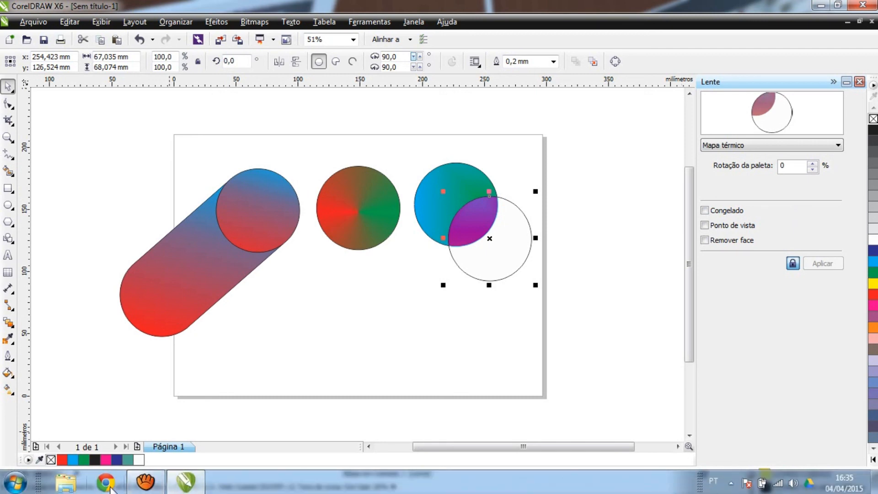